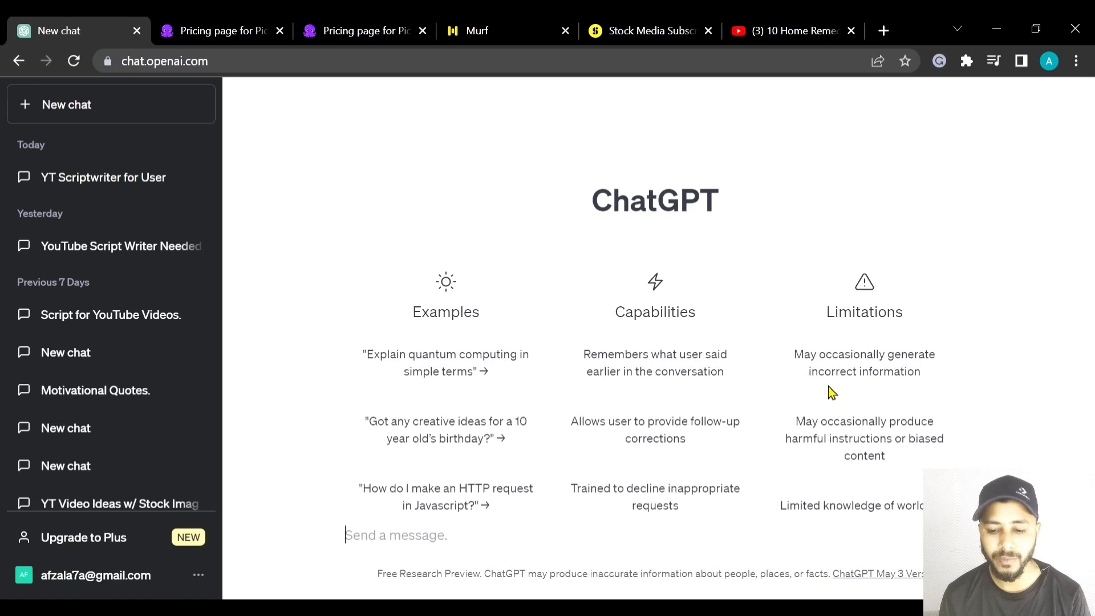
scroll(799, 374, "down", 2)
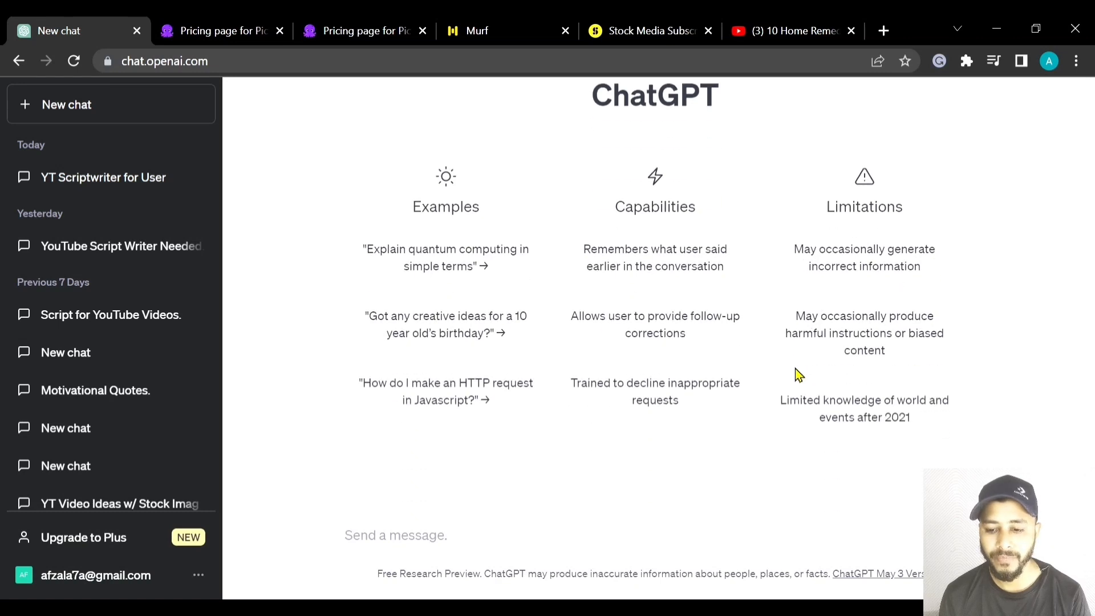
scroll(799, 375, "up", 2)
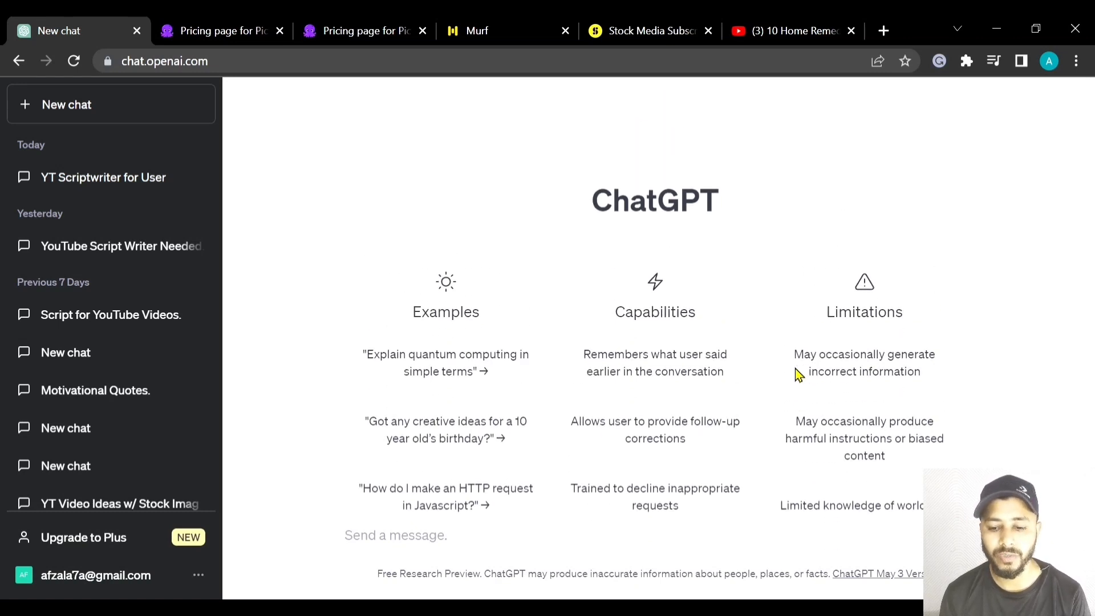
scroll(799, 374, "down", 2)
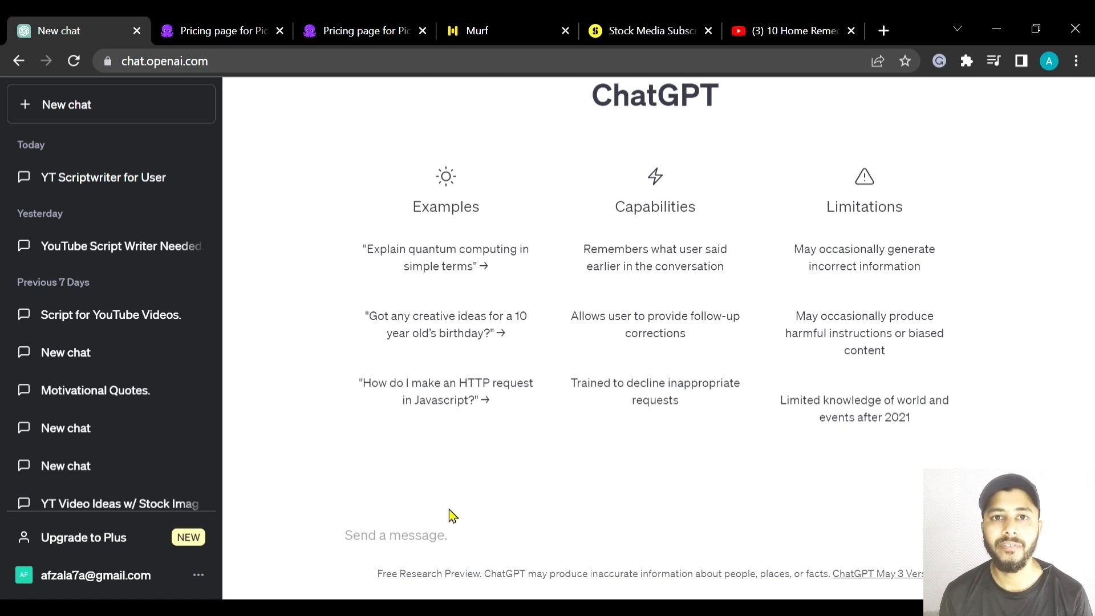
- Send the prompt "Can you please act as a YouTube script writer" in the new chat
left_click(420, 515)
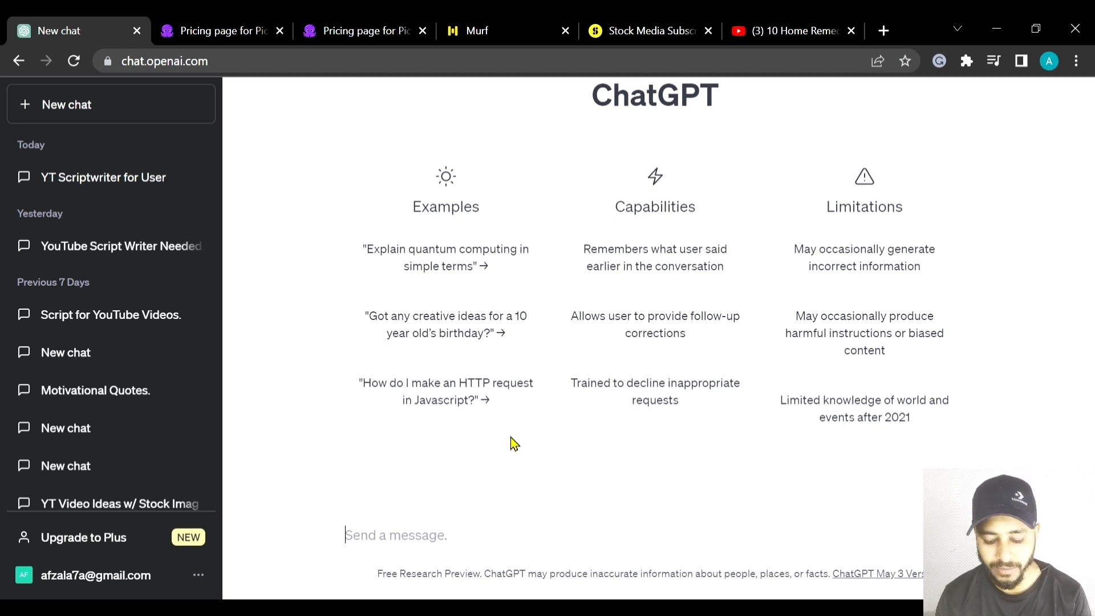
type("CAn you")
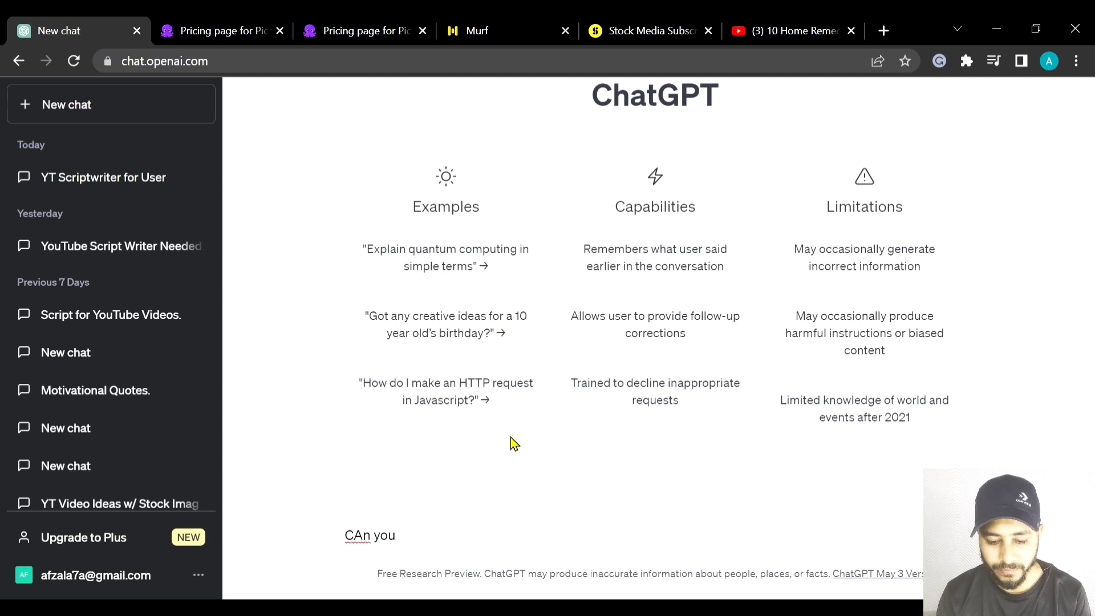
key("ctrl+a")
key("BackSpace")
type("Can ")
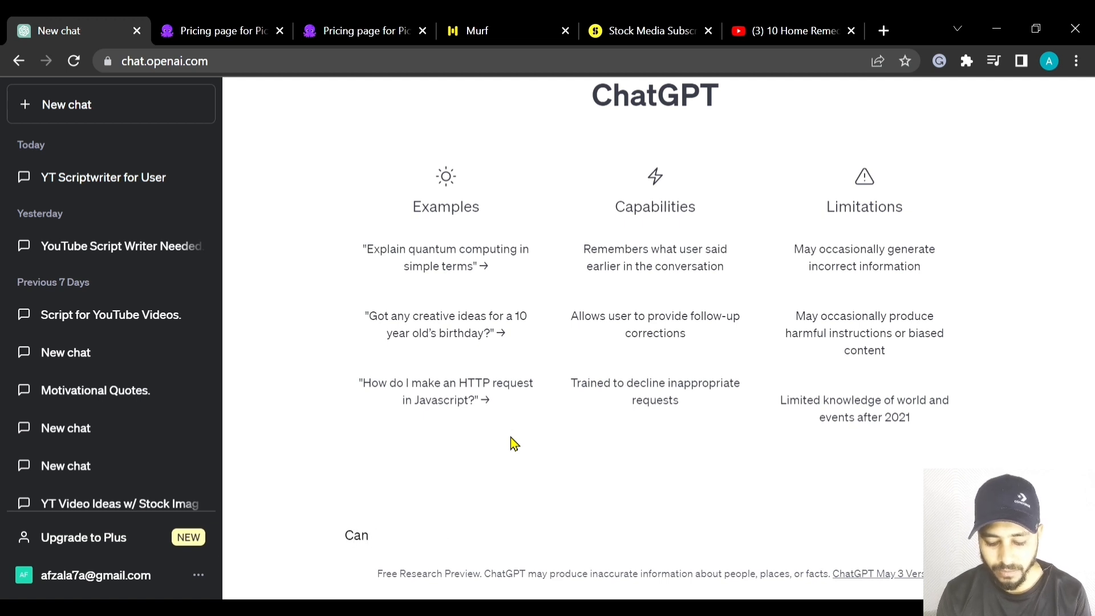
type("you please ")
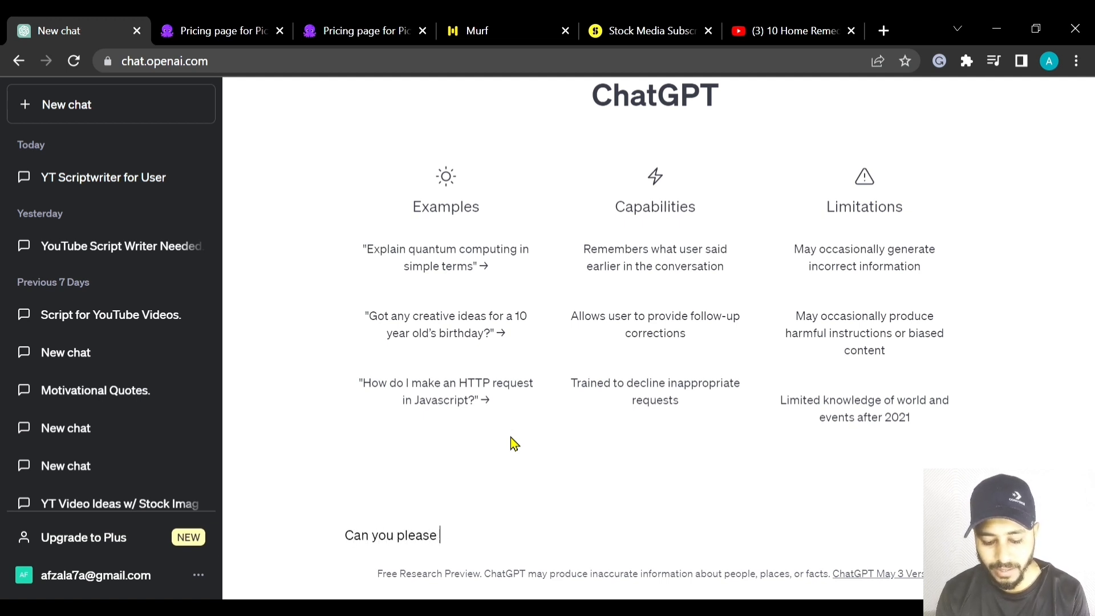
type("act as a")
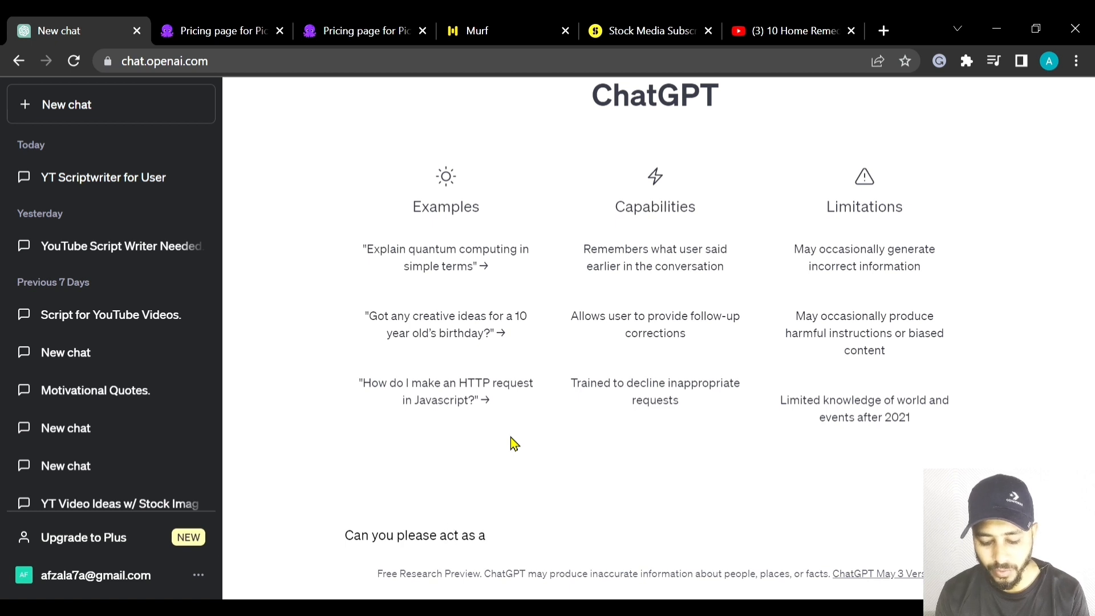
type(" Yout")
key("BackSpace")
type("Tube")
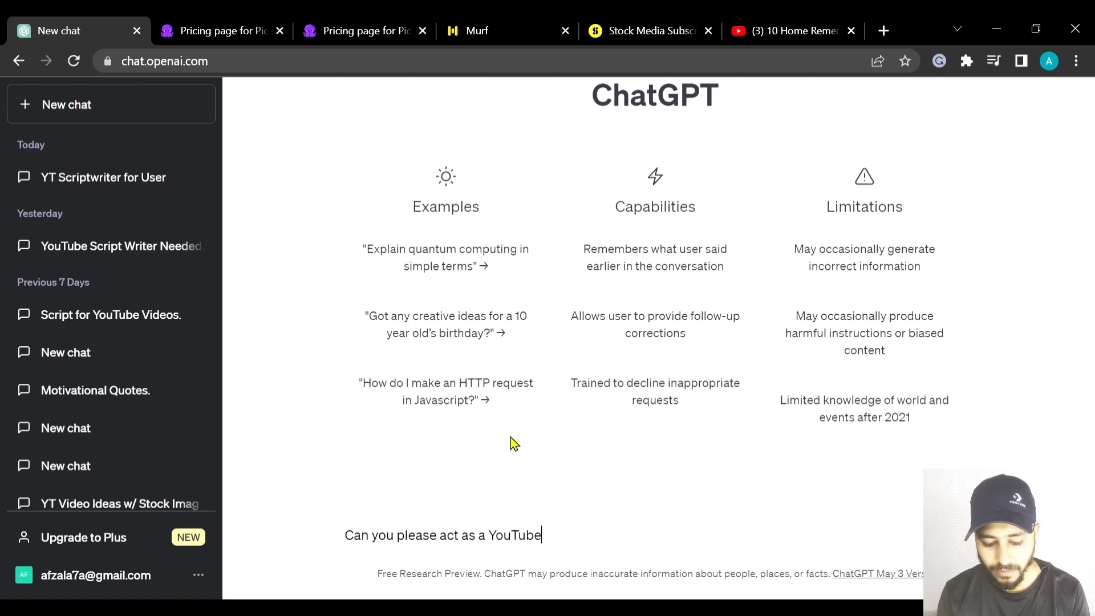
type(" script w")
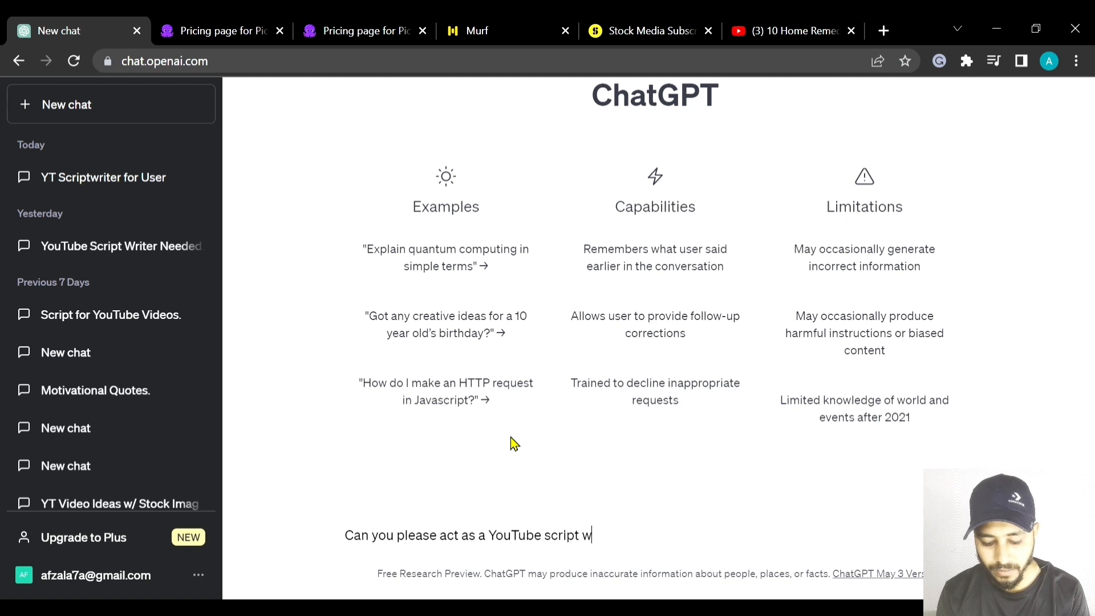
type("riter")
key("Return")
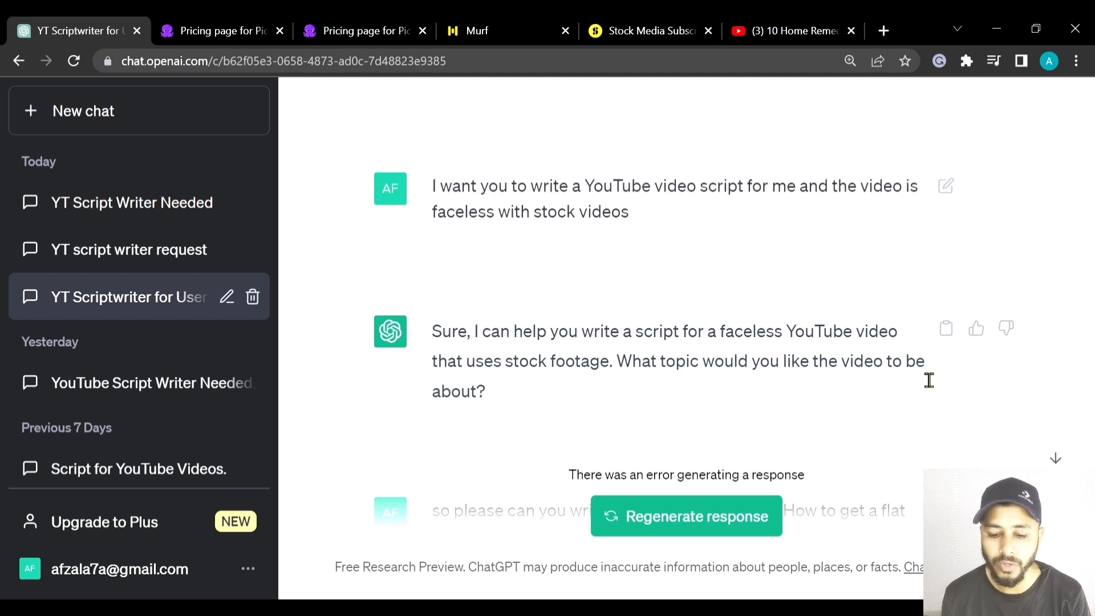
- Read through the first video script for the keyword "How to get a flat stomach in a month at home", including its scene cues and voiceovers
scroll(382, 428, "down", 4)
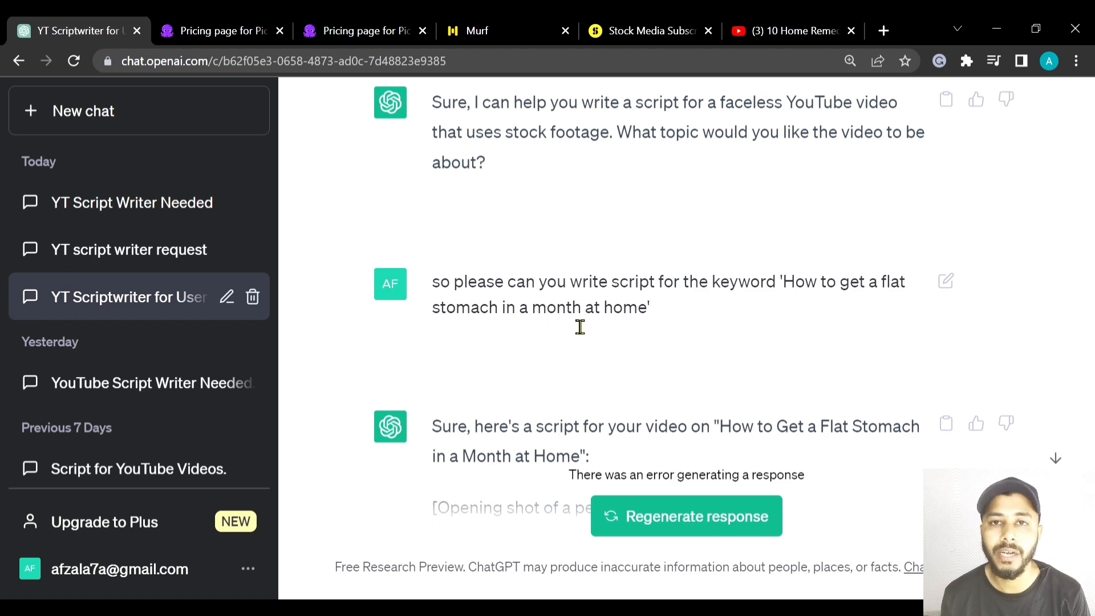
scroll(654, 325, "down", 2)
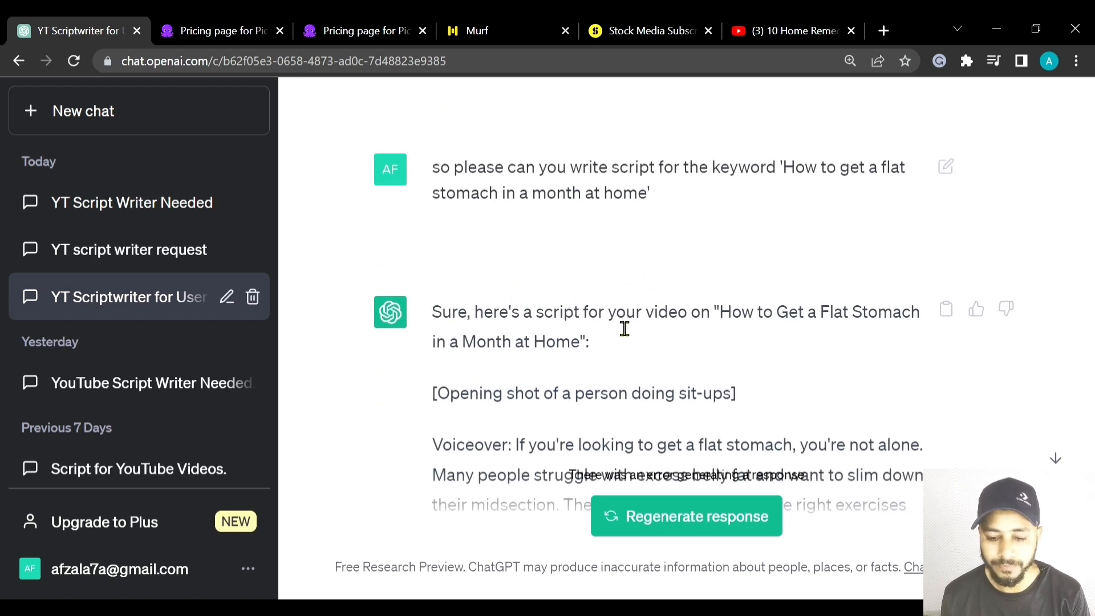
scroll(682, 325, "down", 2)
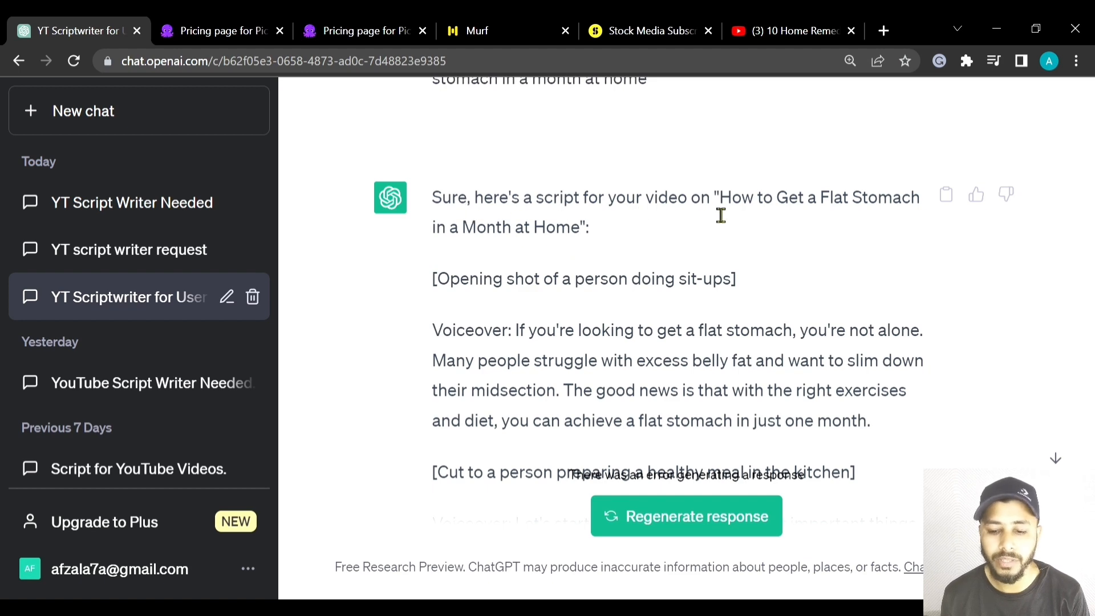
scroll(464, 311, "down", 2)
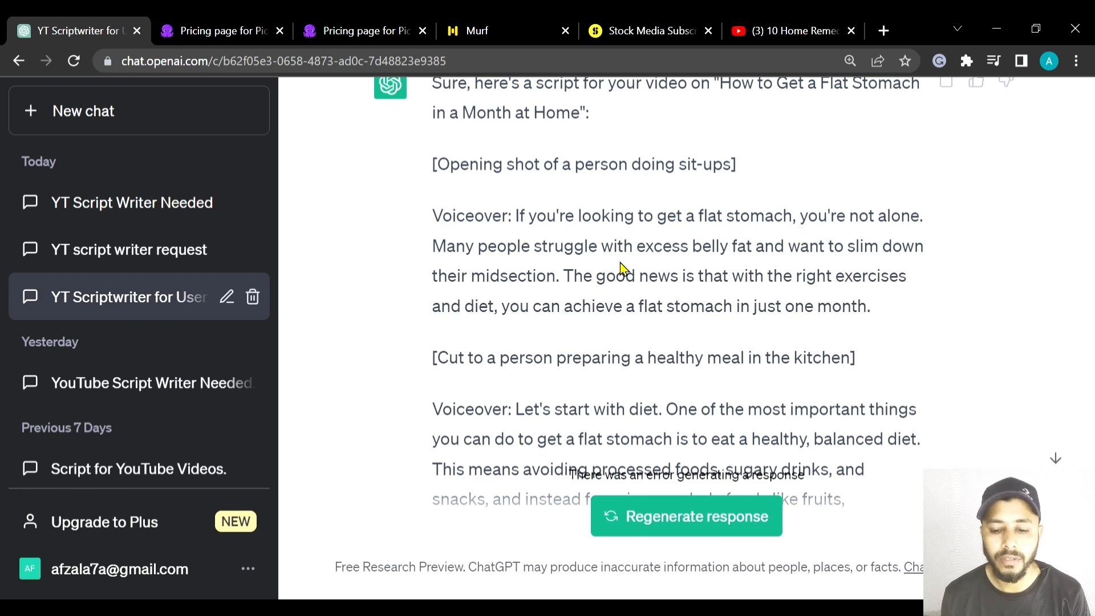
scroll(593, 260, "down", 2)
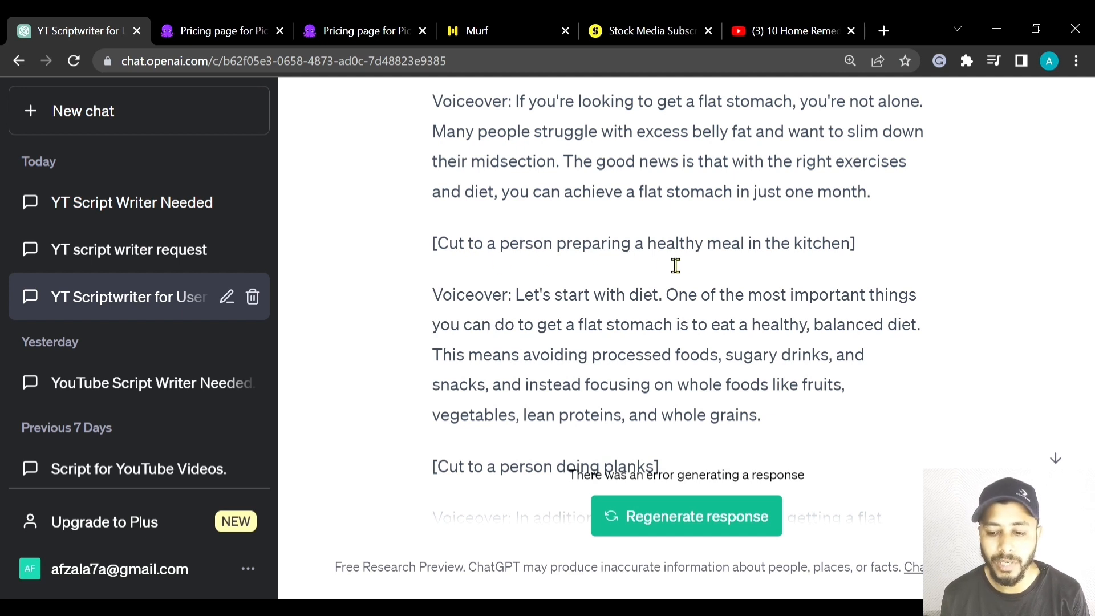
scroll(566, 308, "down", 2)
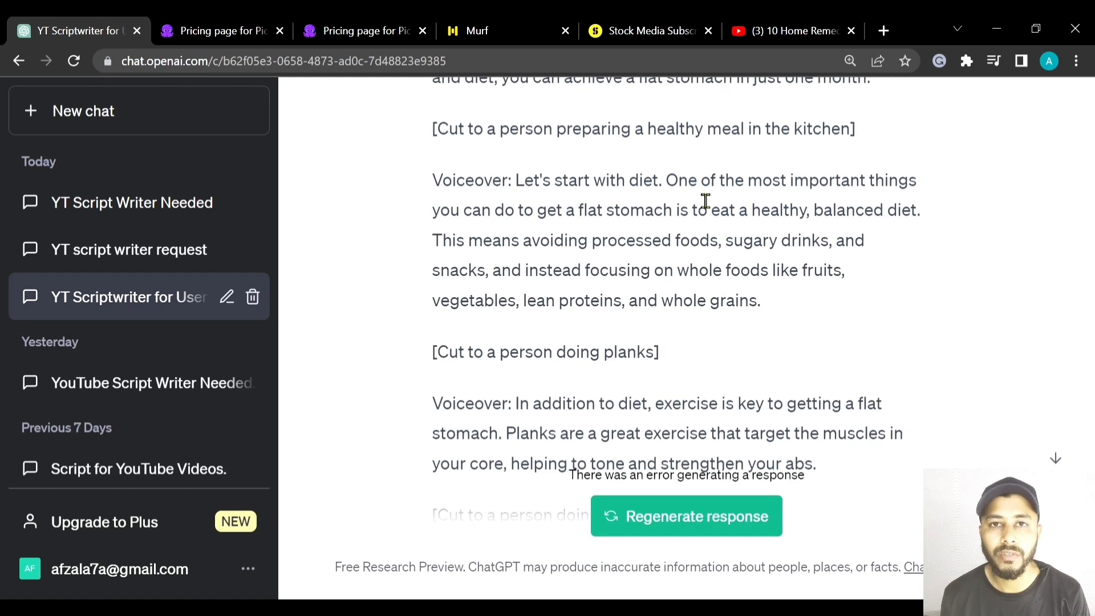
scroll(703, 203, "down", 10)
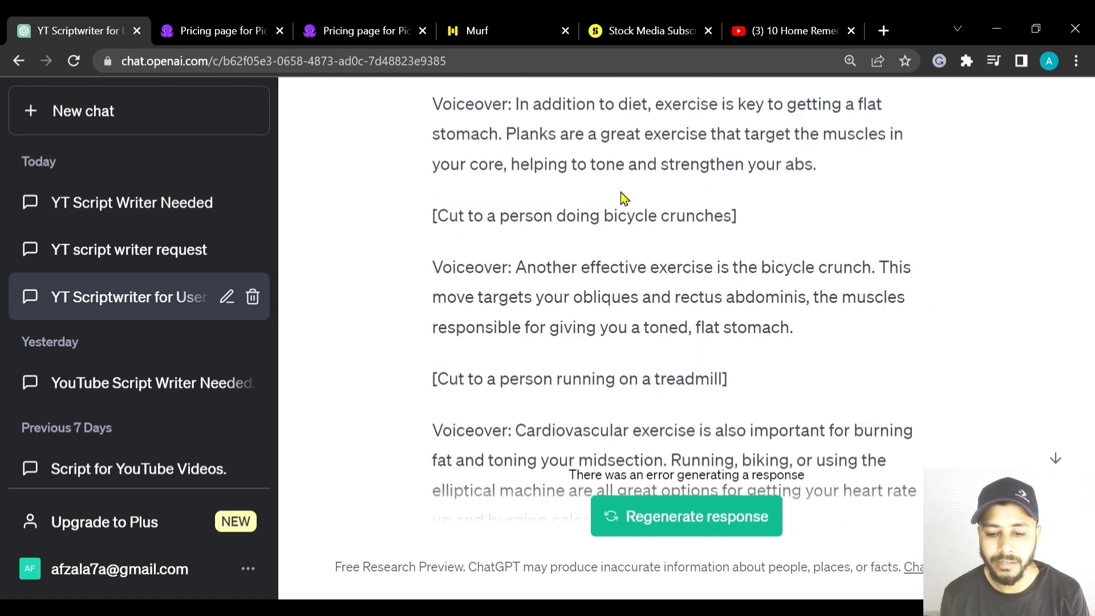
scroll(522, 213, "down", 4)
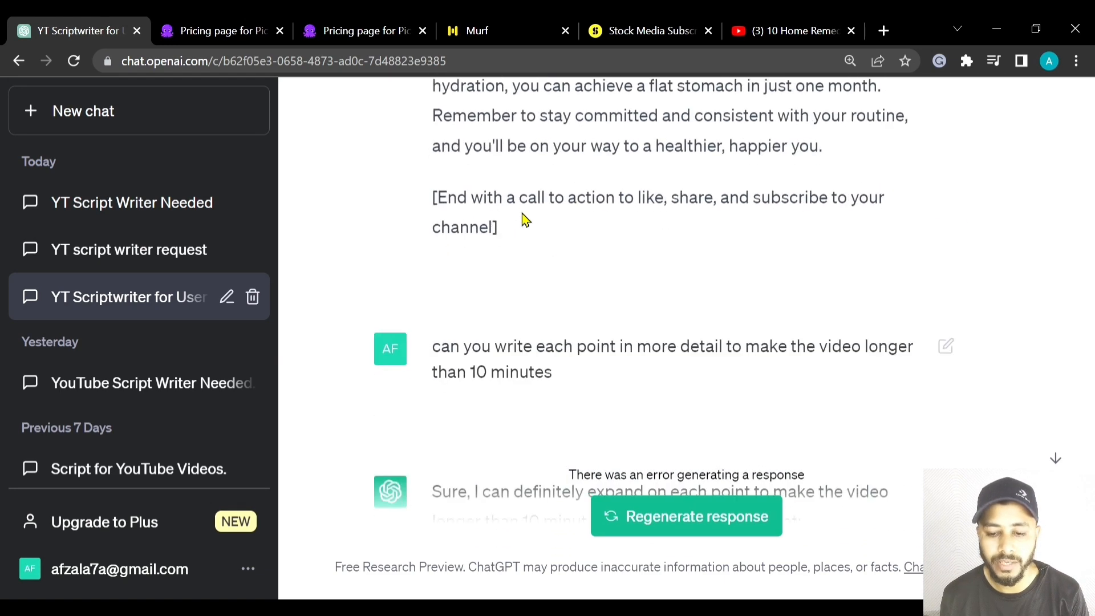
scroll(523, 214, "up", 2)
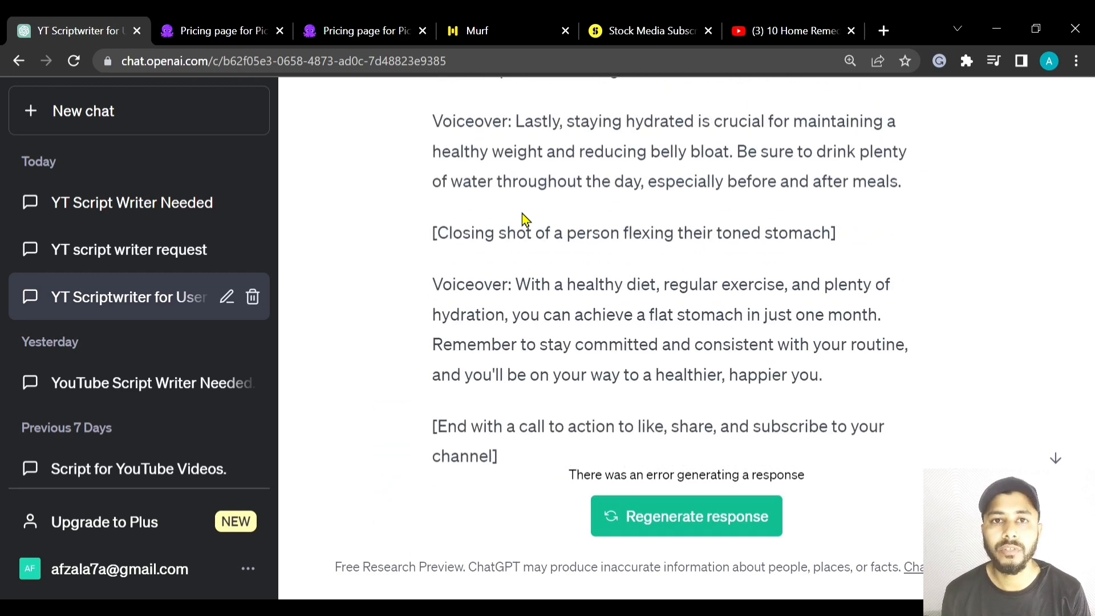
- Review the request for a video longer than 10 minutes and the updated script with more detail on each point
scroll(607, 206, "down", 6)
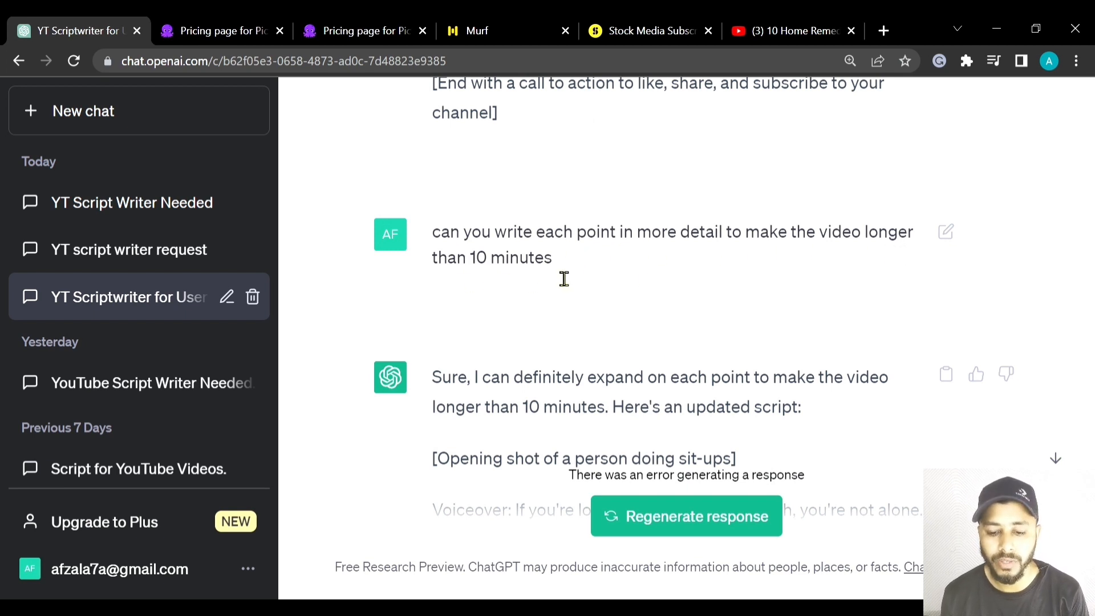
scroll(562, 279, "down", 2)
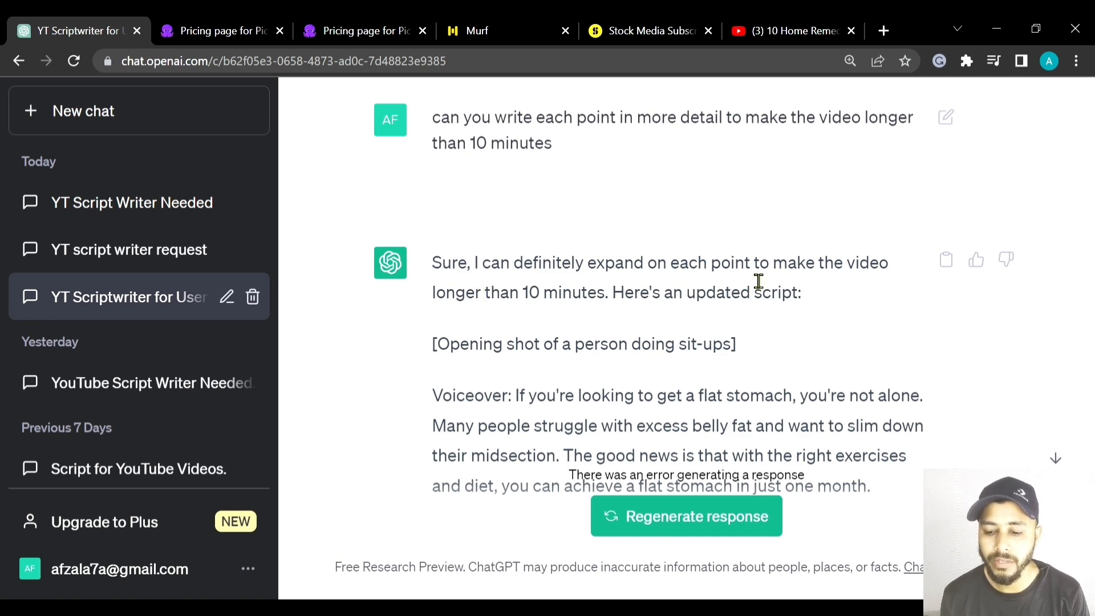
scroll(485, 321, "down", 2)
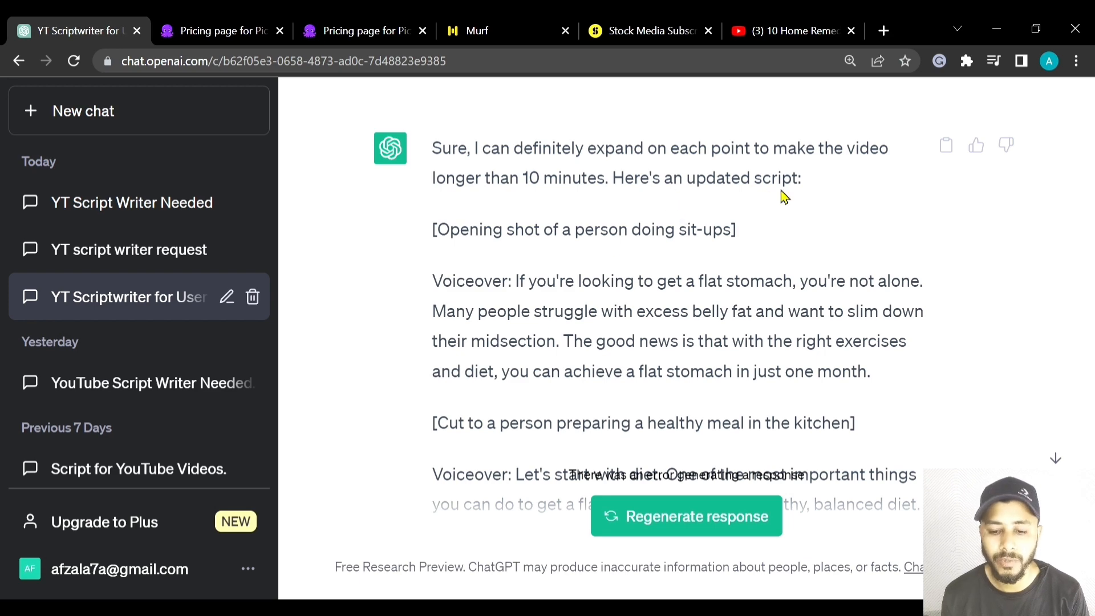
scroll(599, 237, "down", 2)
scroll(535, 212, "down", 6)
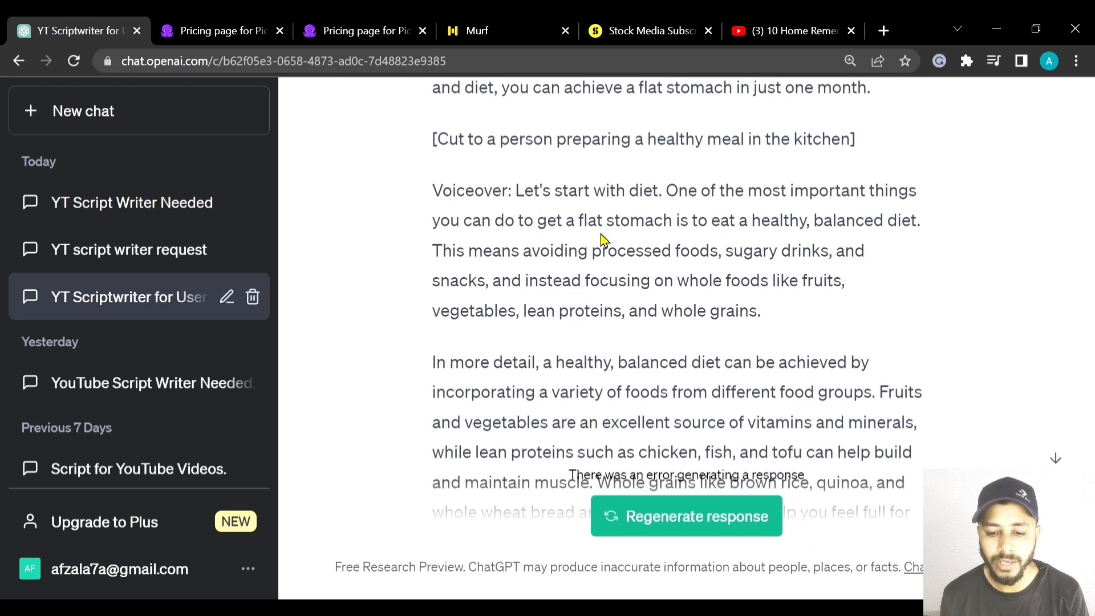
scroll(528, 235, "up", 4)
scroll(534, 239, "up", 2)
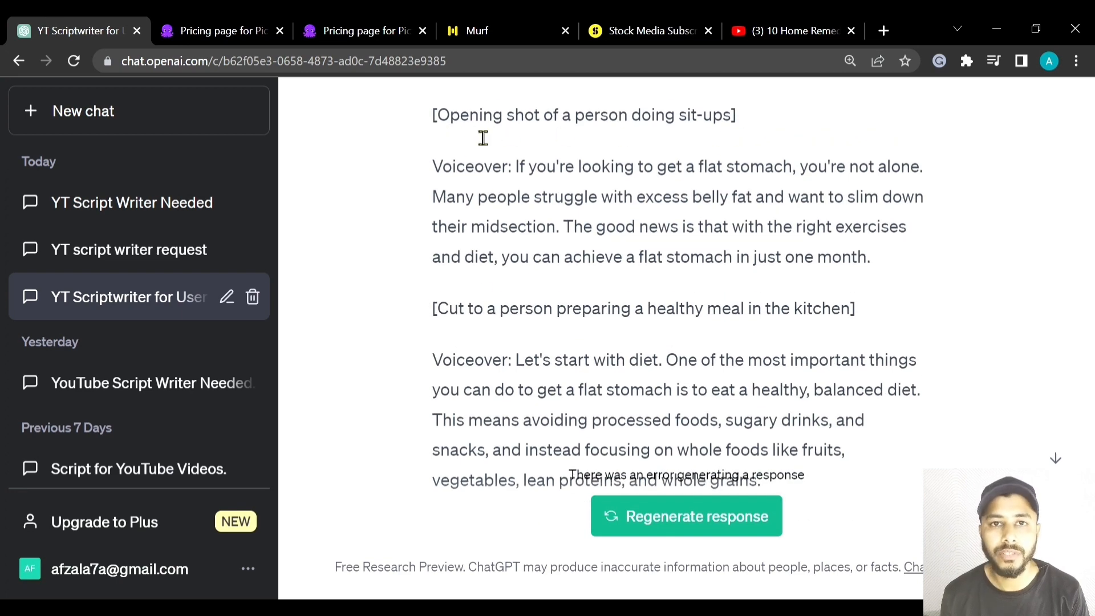
scroll(628, 238, "down", 4)
scroll(627, 239, "down", 2)
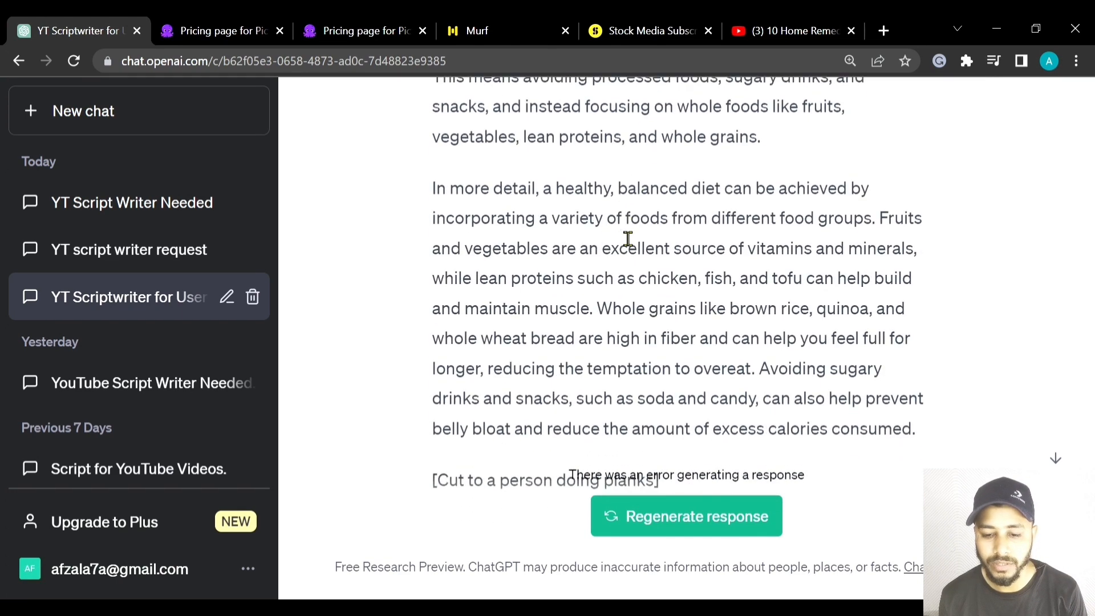
scroll(591, 237, "down", 15)
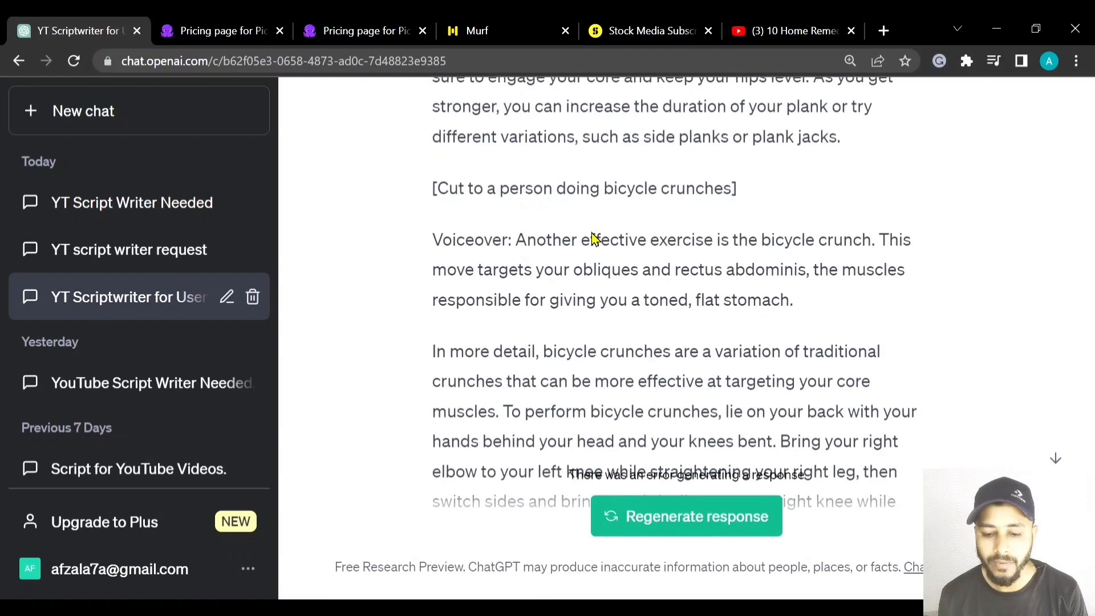
scroll(596, 240, "down", 16)
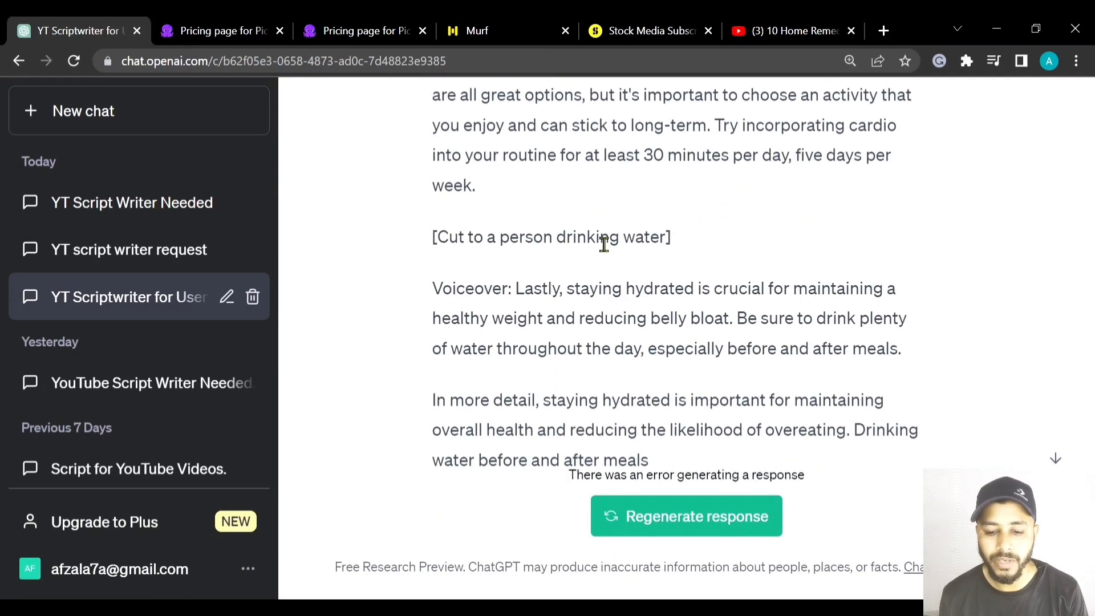
scroll(604, 244, "up", 4)
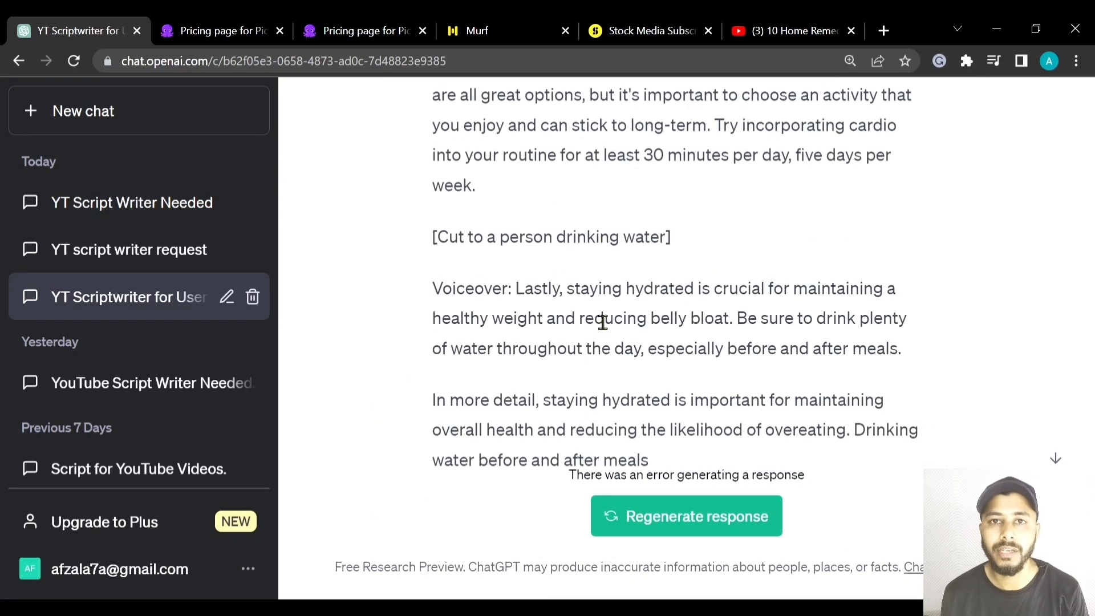
scroll(603, 319, "up", 20)
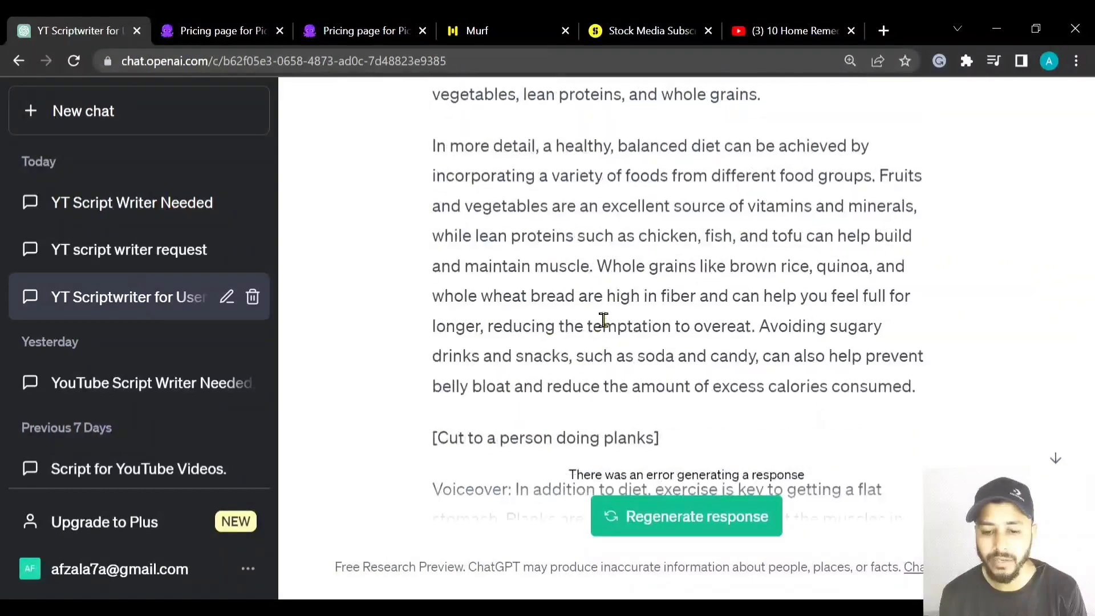
scroll(594, 317, "down", 4)
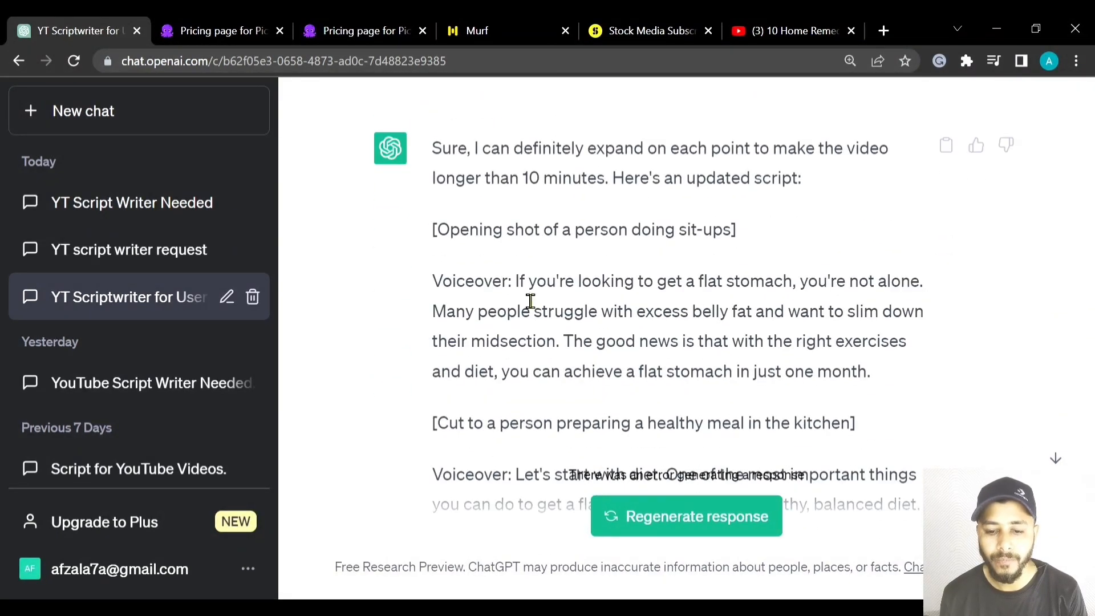
- Select the opening voiceover paragraph of the updated script, from "If you're looking to get a flat stomach" to "in just one month", without its label
scroll(529, 302, "up", 2)
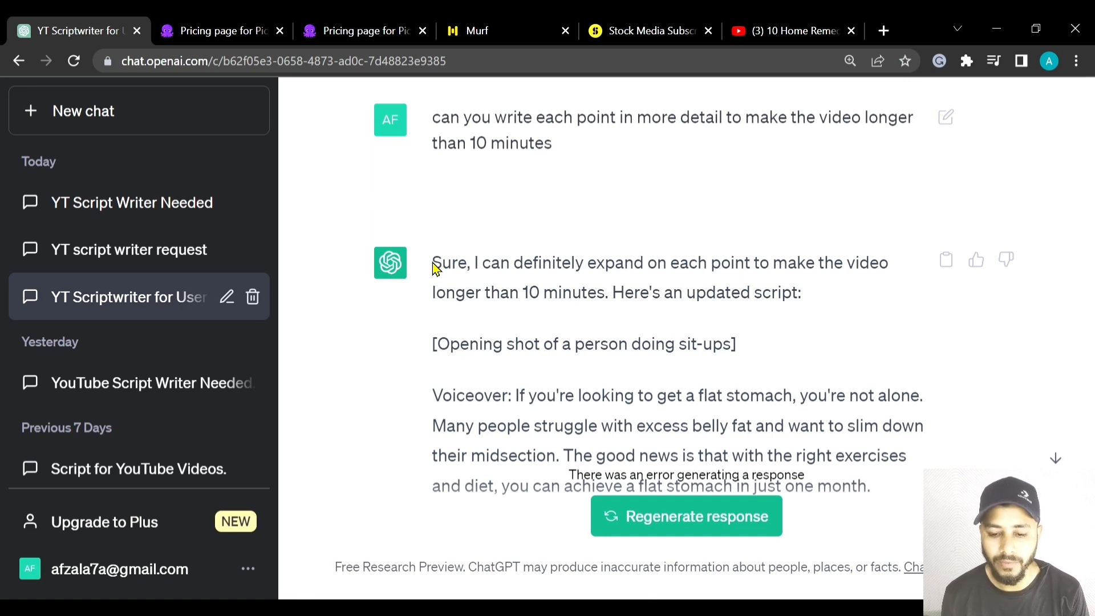
left_click_drag(435, 268, 613, 388)
left_click(712, 342)
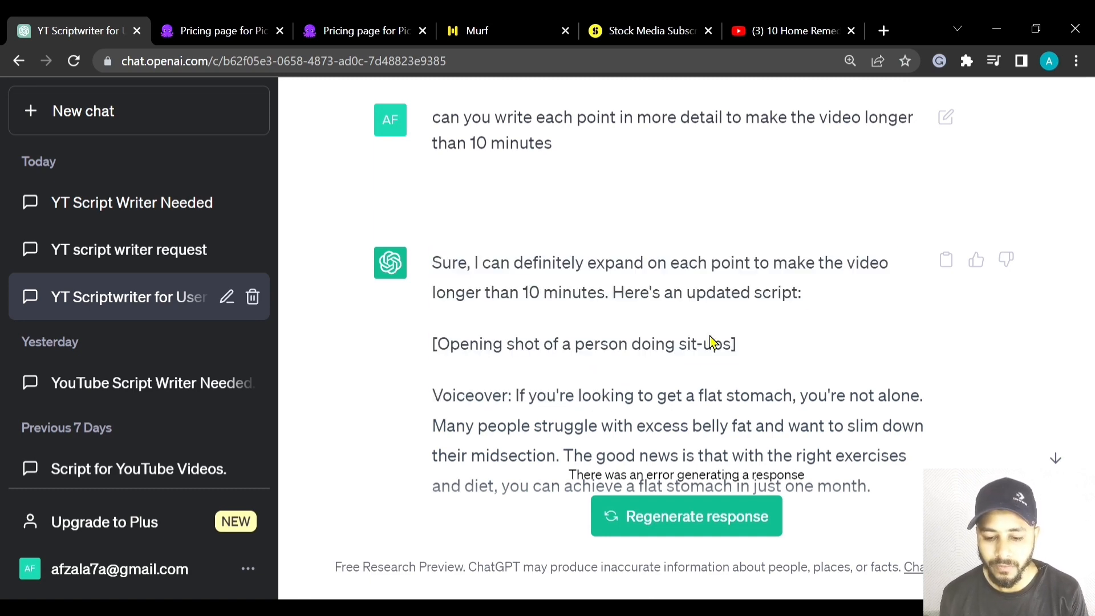
scroll(596, 349, "down", 2)
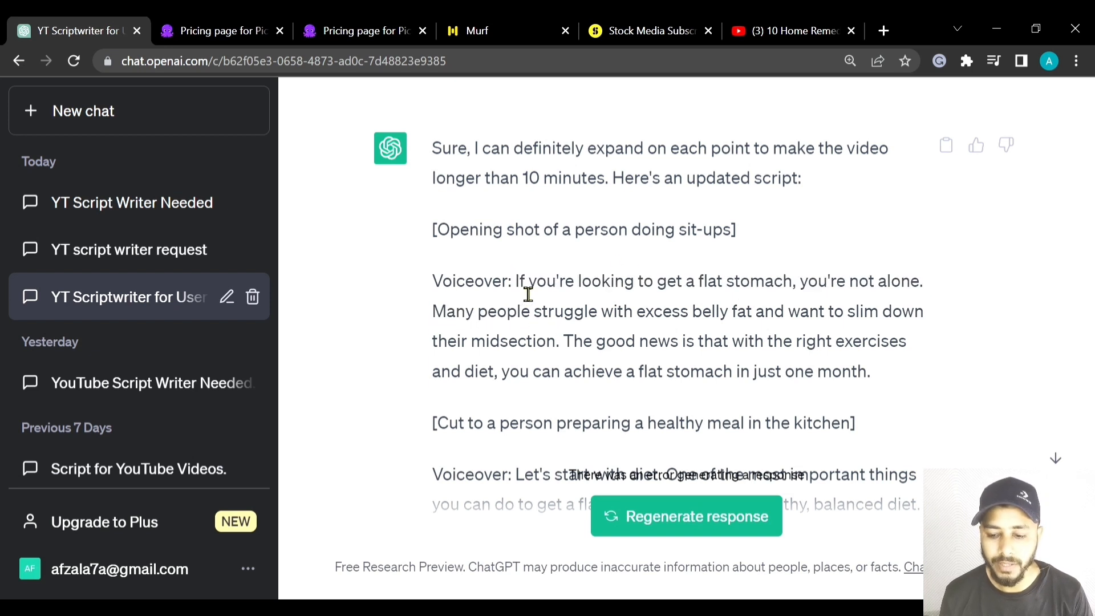
left_click_drag(516, 285, 873, 371)
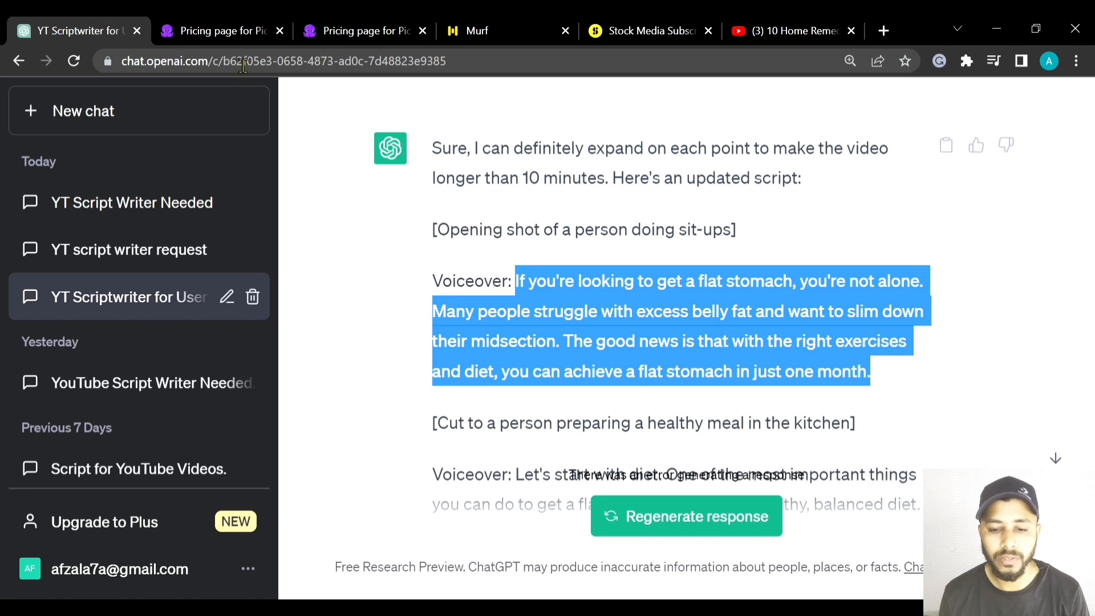
- Review the Pictory pricing page, including the free trial and the Standard, Premium and Enterprise plans
left_click(225, 31)
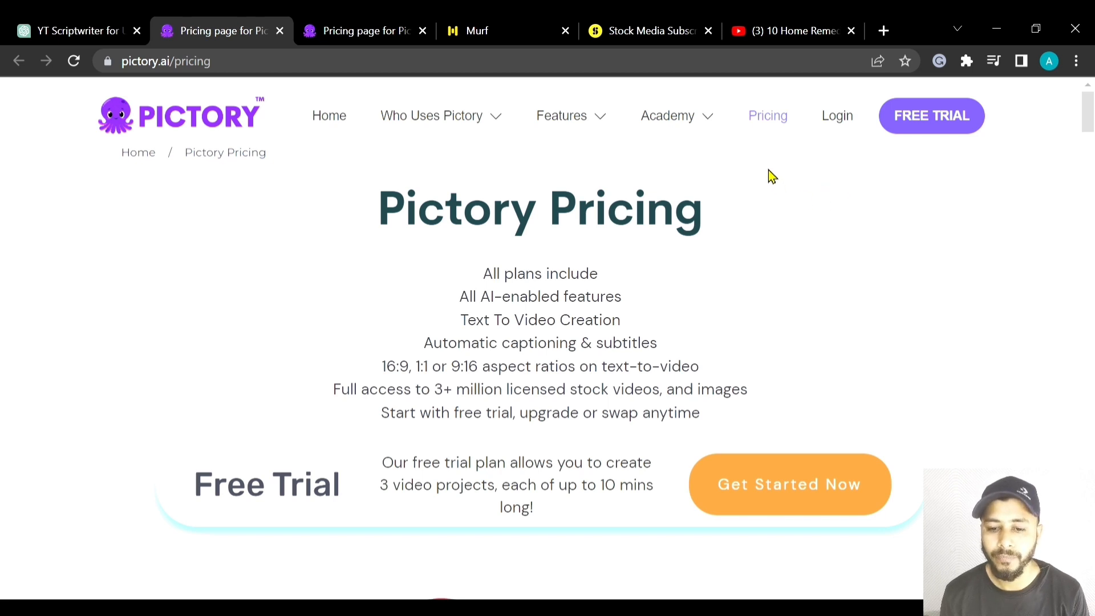
scroll(807, 201, "down", 10)
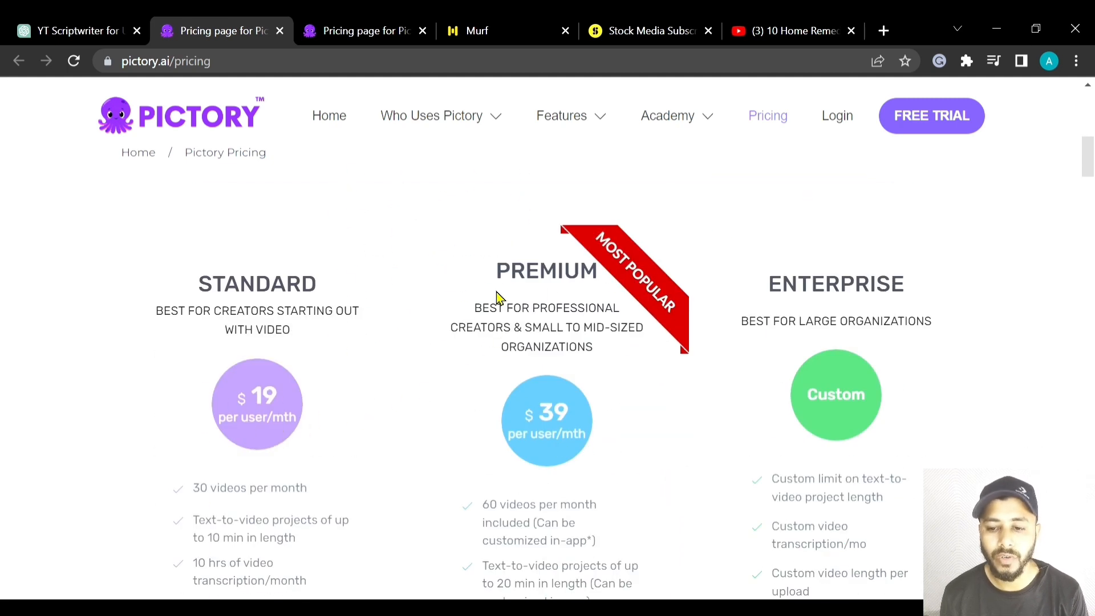
scroll(500, 298, "down", 2)
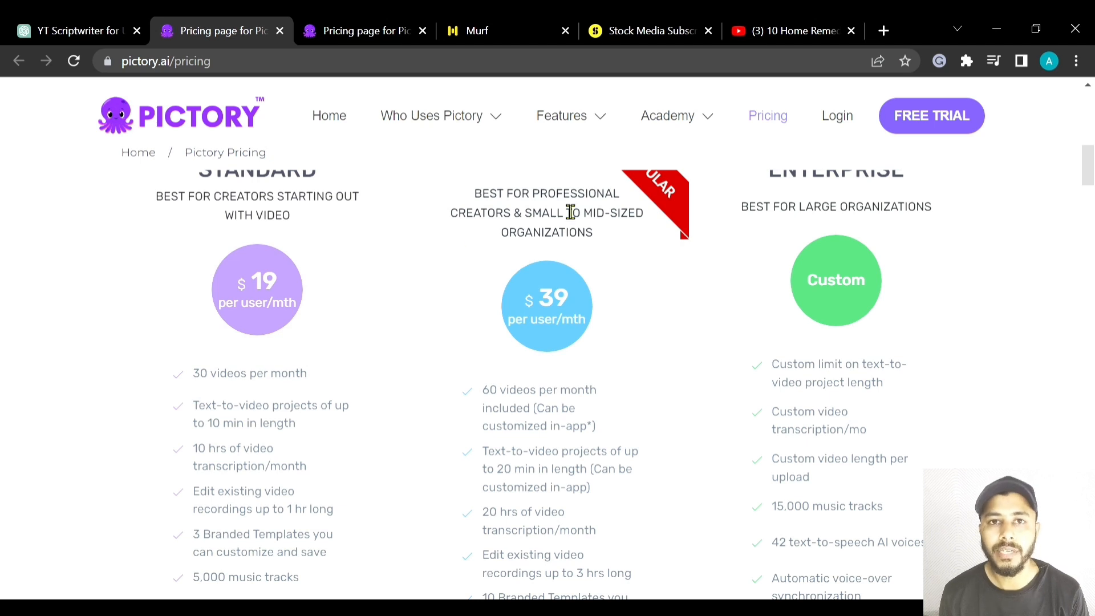
- Switch to the Storyblocks pricing page and compare what its Starter, Unlimited All Access, Pro and Business plans include
left_click_drag(474, 35, 616, 33)
left_click(474, 34)
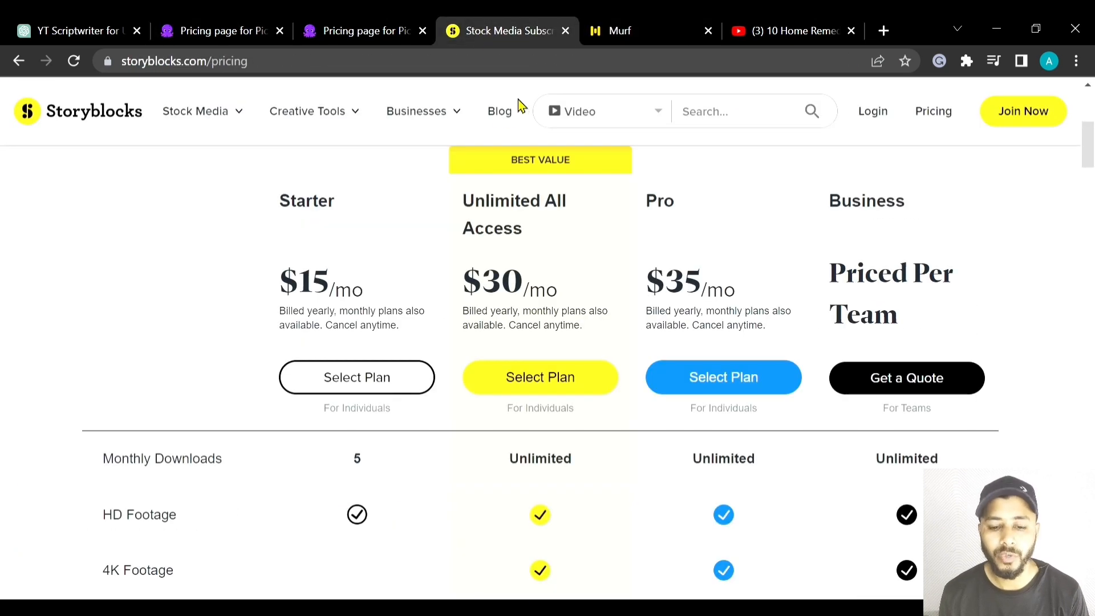
scroll(821, 239, "down", 5)
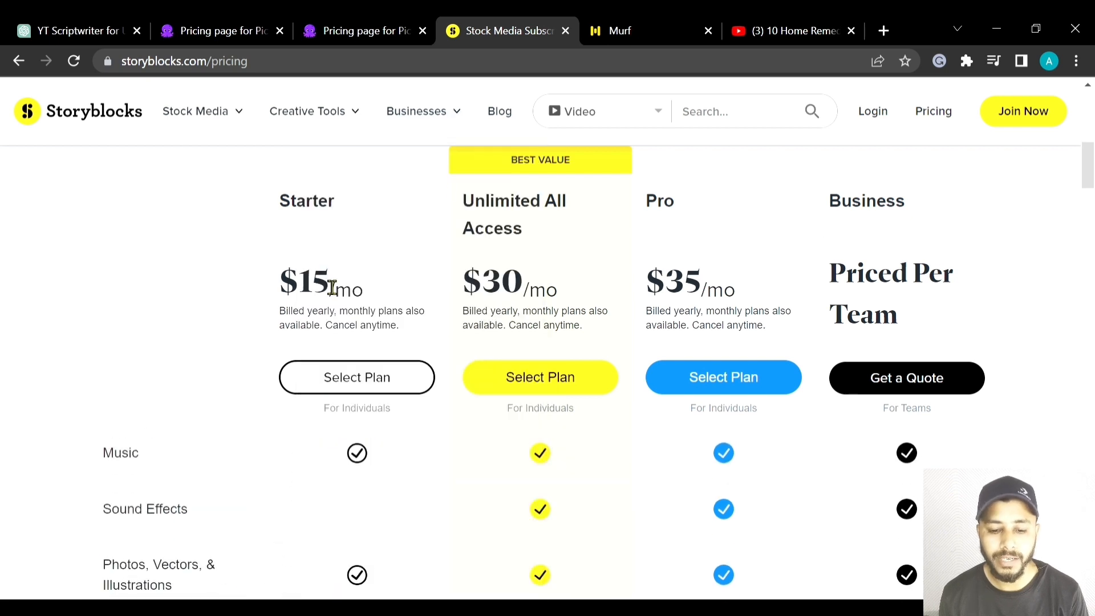
scroll(359, 317, "up", 2)
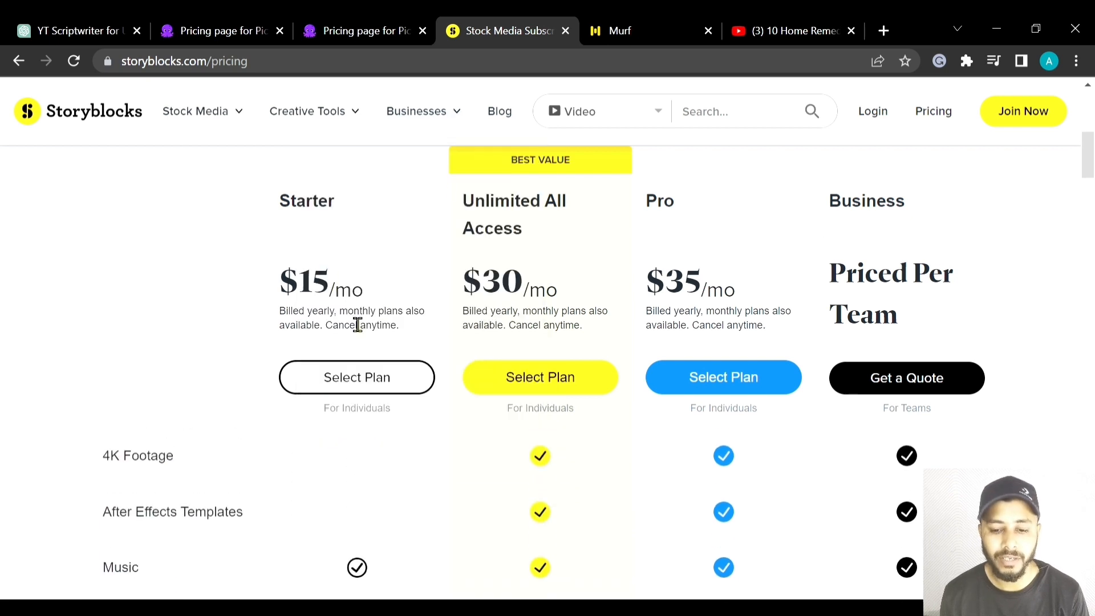
mouse_move(260, 158)
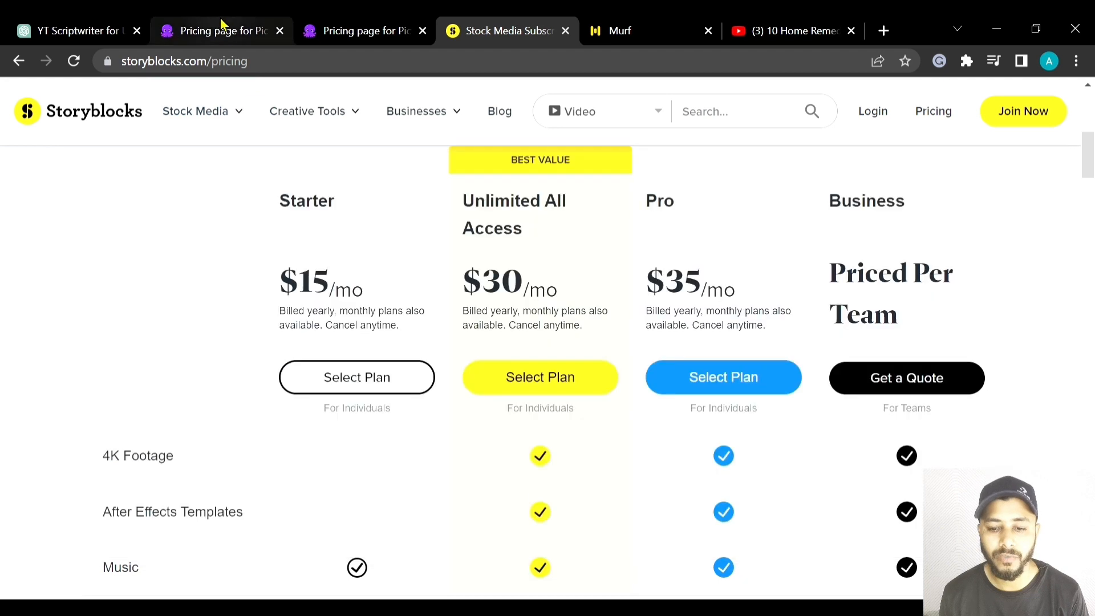
- Return to Pictory, go to its login, and start a Script to Video project from the home page
left_click(223, 31)
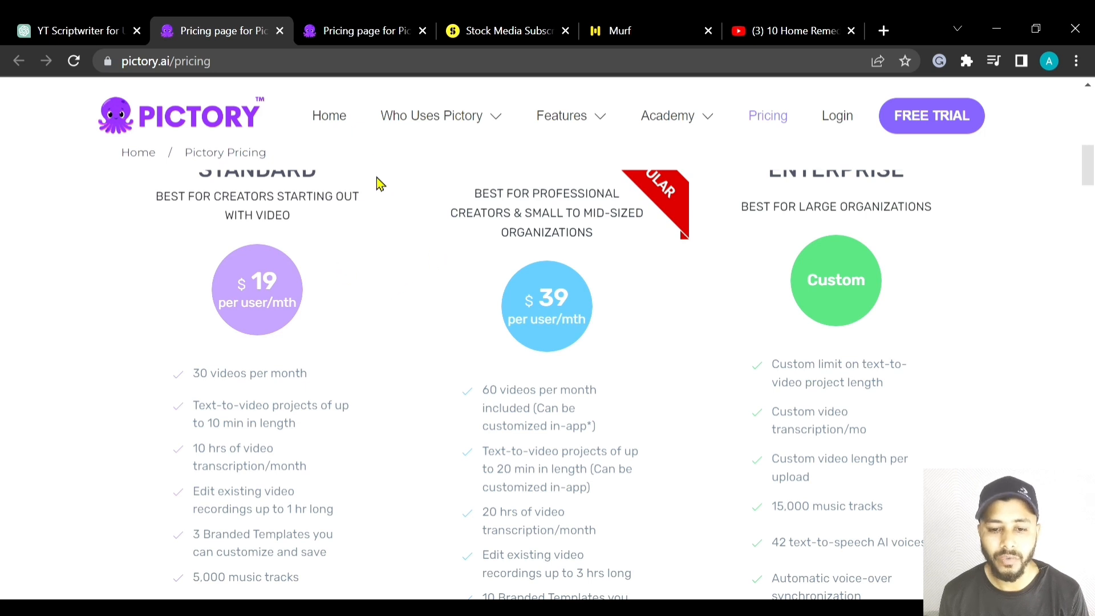
left_click(352, 25)
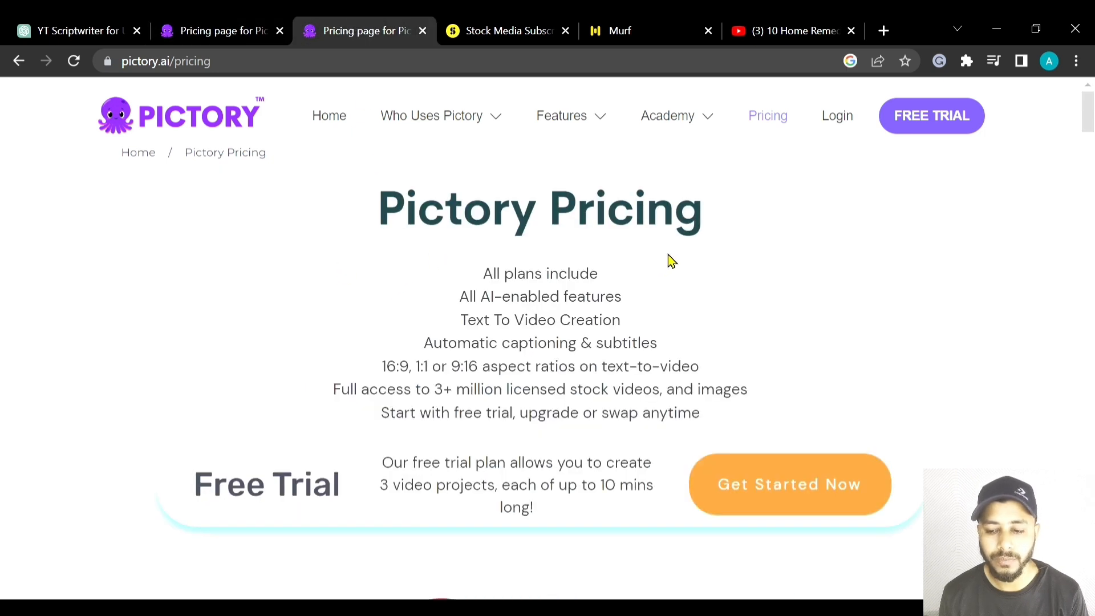
left_click(834, 122)
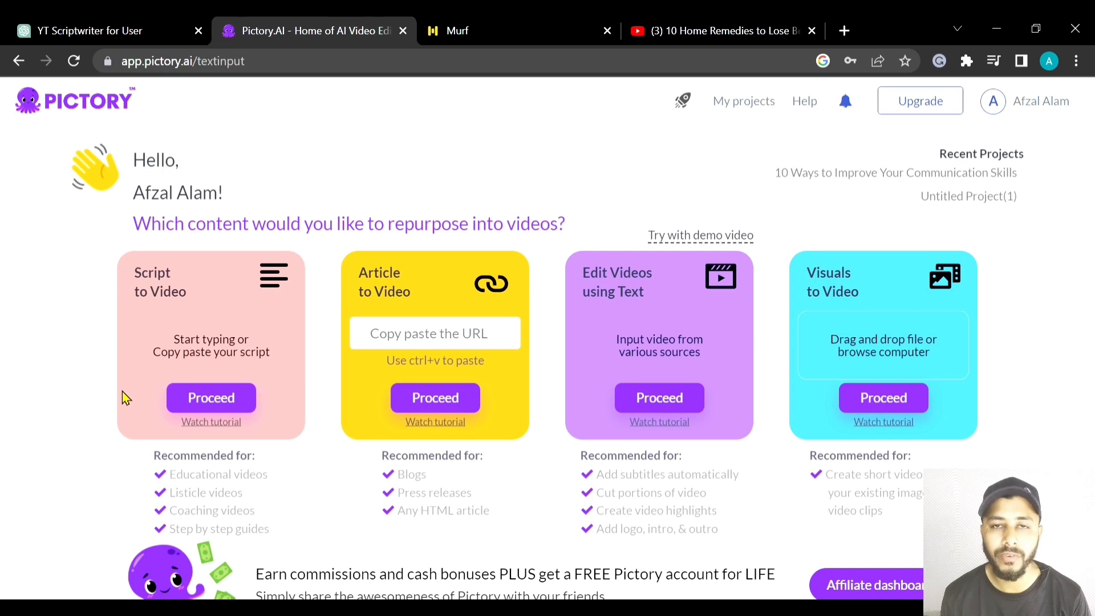
left_click(228, 397)
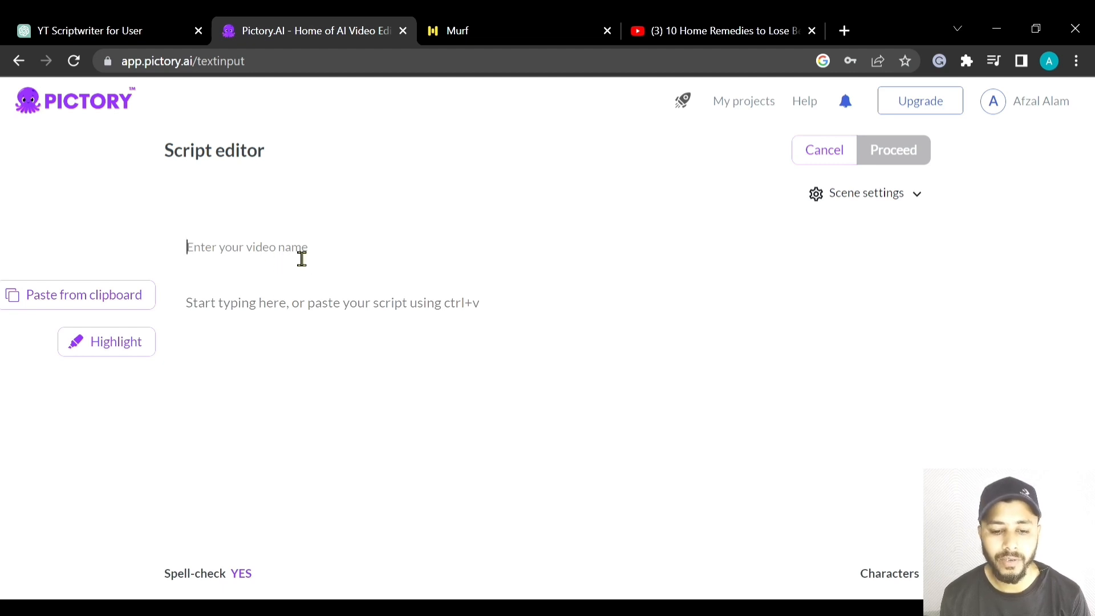
- Name the video "How to get a flat stomach in a month at home" and paste the voiceover text as its script
left_click(238, 267)
type("How to get a flat stomach in a month at home")
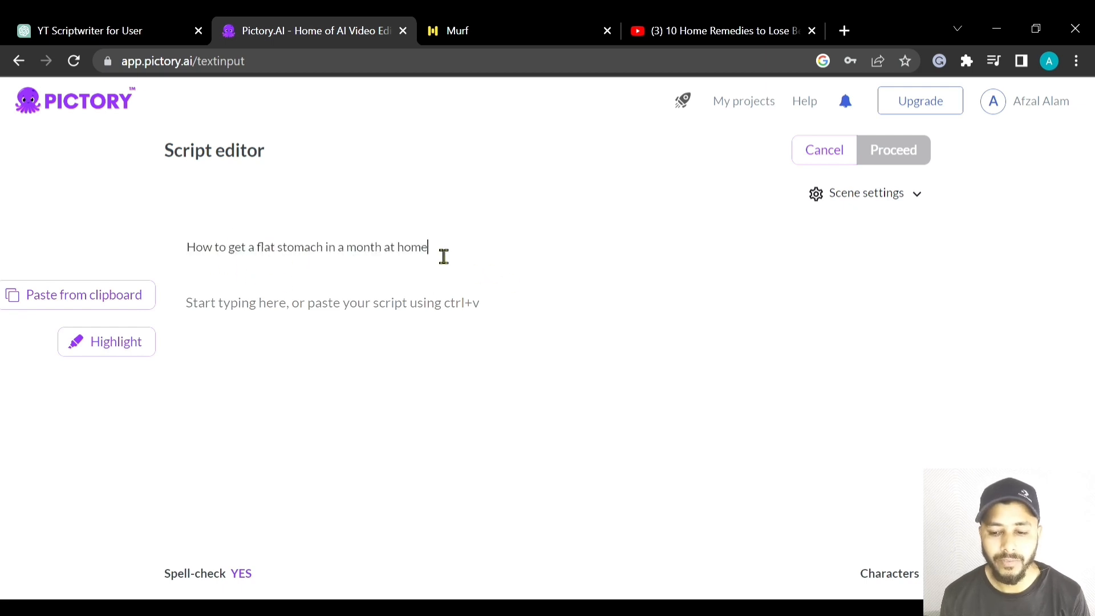
scroll(443, 256, "down", 1)
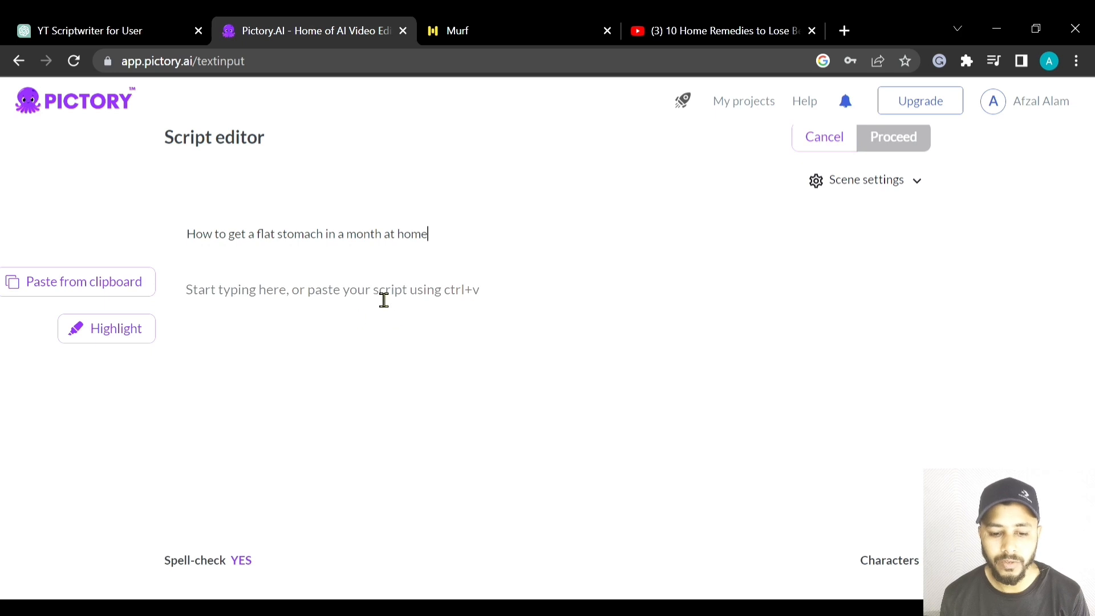
left_click(182, 304)
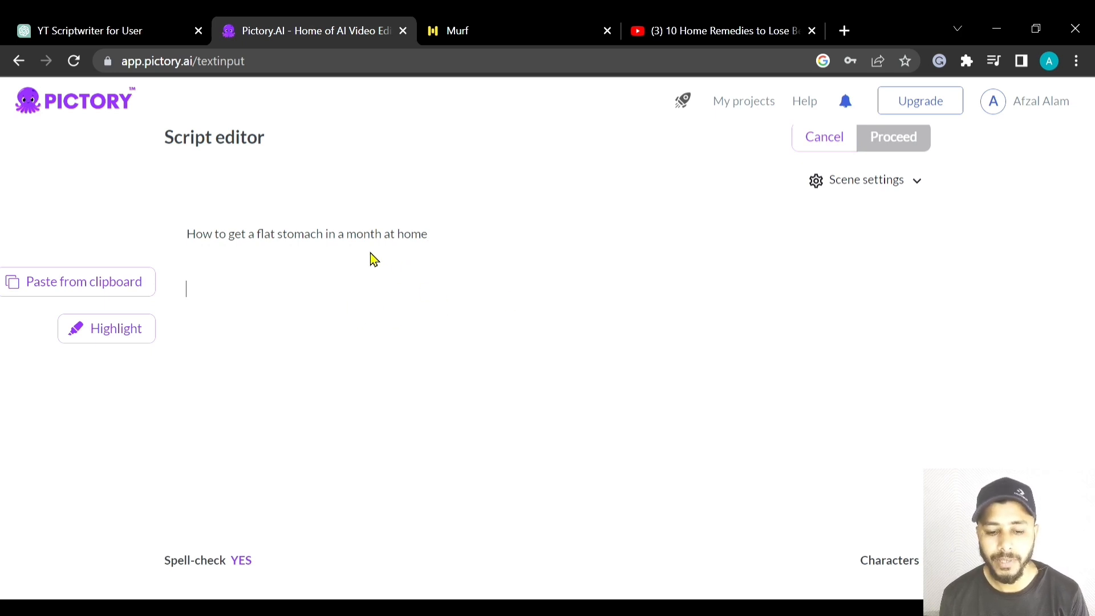
type("If you're looking to get a flat stomach, you're not alone. Many people struggle with excess belly fat and want to slim down their midsection. The good news is that with the right exercises and diet, you can achieve a flat stomach in just one month.  Let's start with diet. One of the most important things you can do to get a flat stomach is to eat a healthy, balanced diet. This means avoiding processed foods, sugary drinks, and snacks, and instead focusing on whole foods like fruits, vegetables, lean proteins, and whole grains.  In addition to diet, exercise is key to getting a flat stomach. Planks are a great exercise that target the muscles in your core, helping to tone and strengthen your abs.")
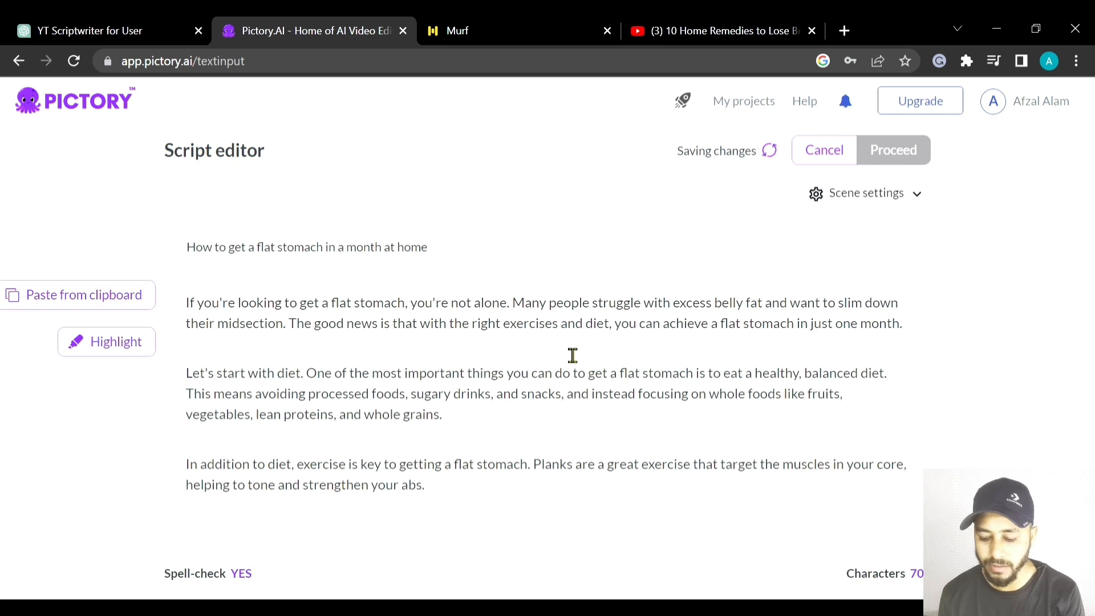
- Split the script's opening paragraph into separate sentences with blank lines before "Many people struggle" and "The good news is"
key("Return")
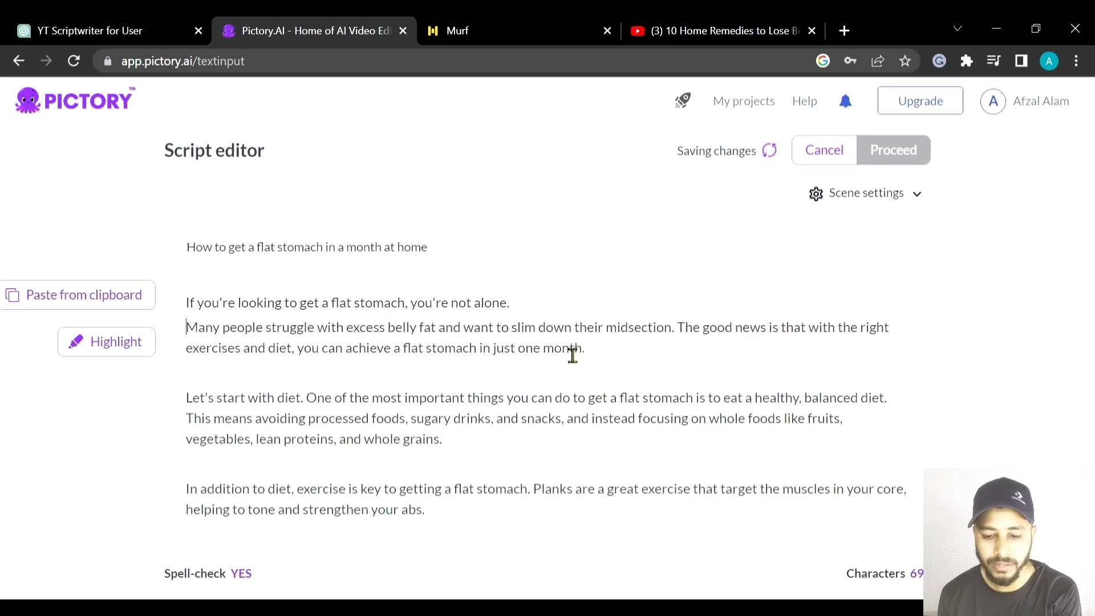
key("Return")
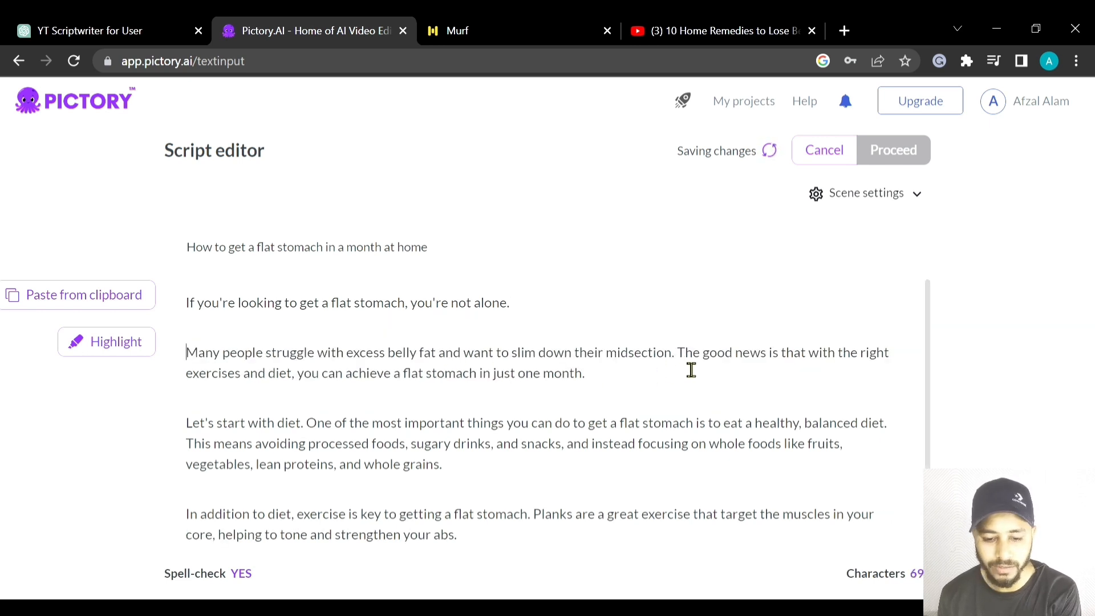
left_click(677, 354)
key("Return")
key("Return")
scroll(467, 386, "down", 2)
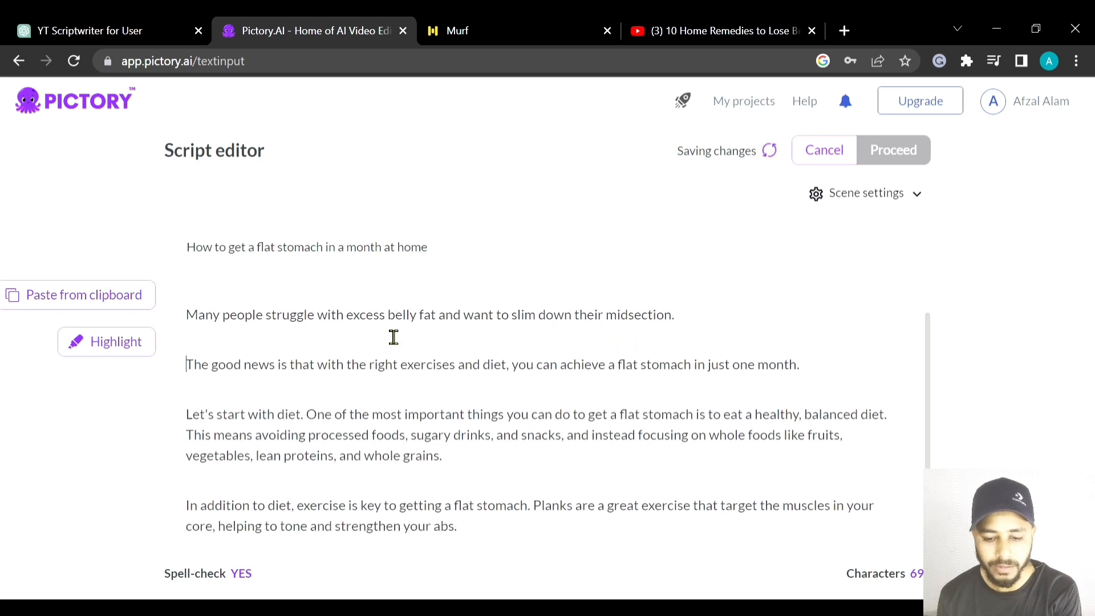
- Split the diet paragraph with blank lines before "One of the most important things" and "This means avoiding processed foods"
left_click(311, 419)
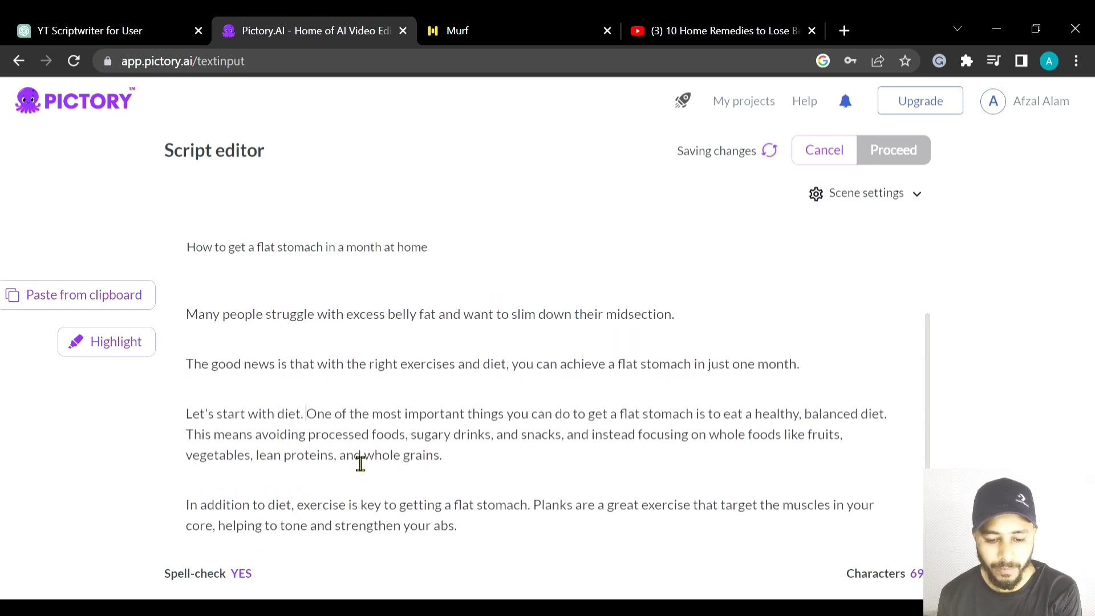
key("Return")
key("Return")
scroll(459, 450, "down", 1)
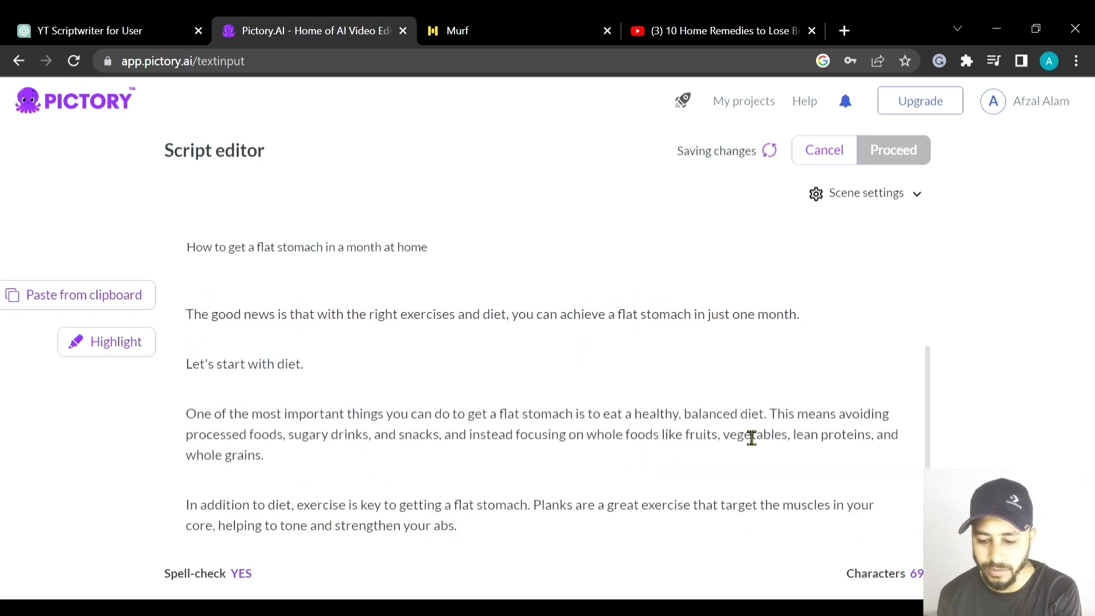
key("Return")
key("Return")
scroll(479, 406, "down", 1)
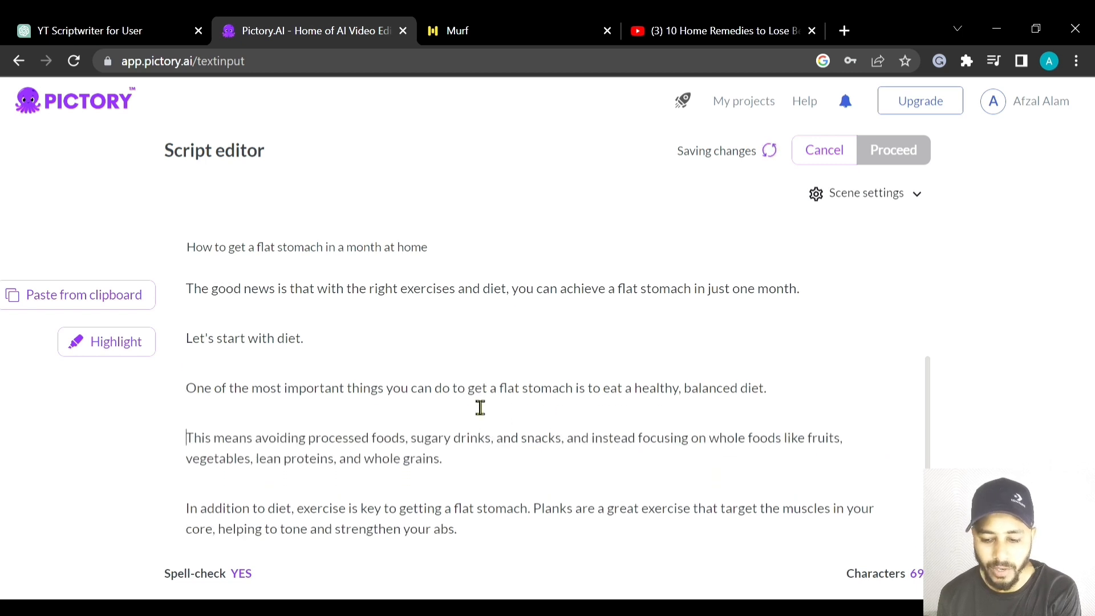
- Split the exercise paragraph with a blank line before "Planks are a great exercise" and check the script from its start
scroll(493, 449, "down", 1)
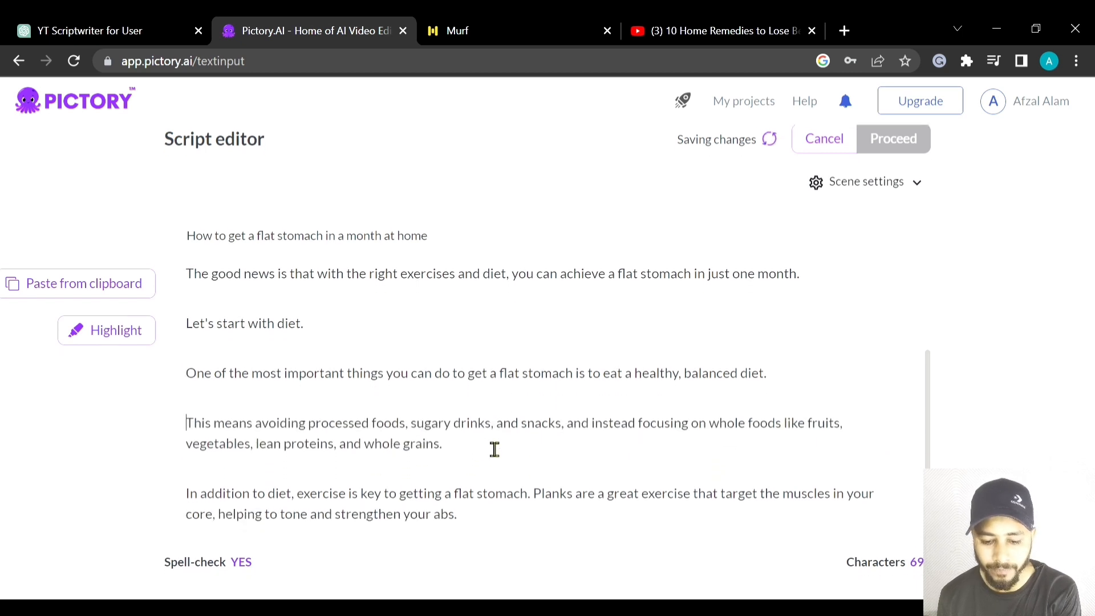
left_click(534, 493)
key("Return")
key("Return")
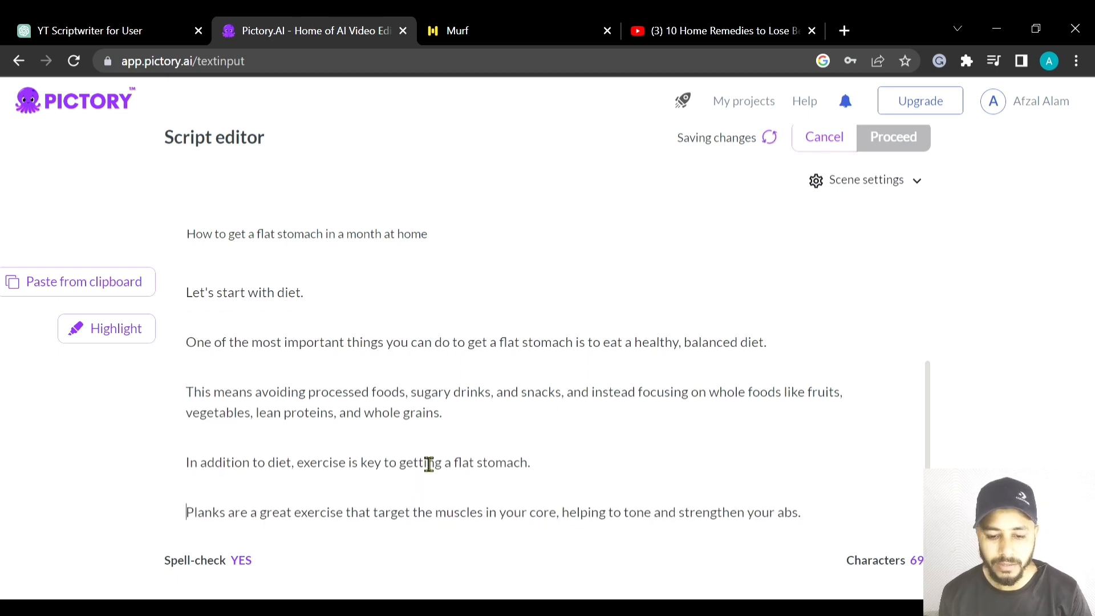
scroll(434, 465, "up", 3)
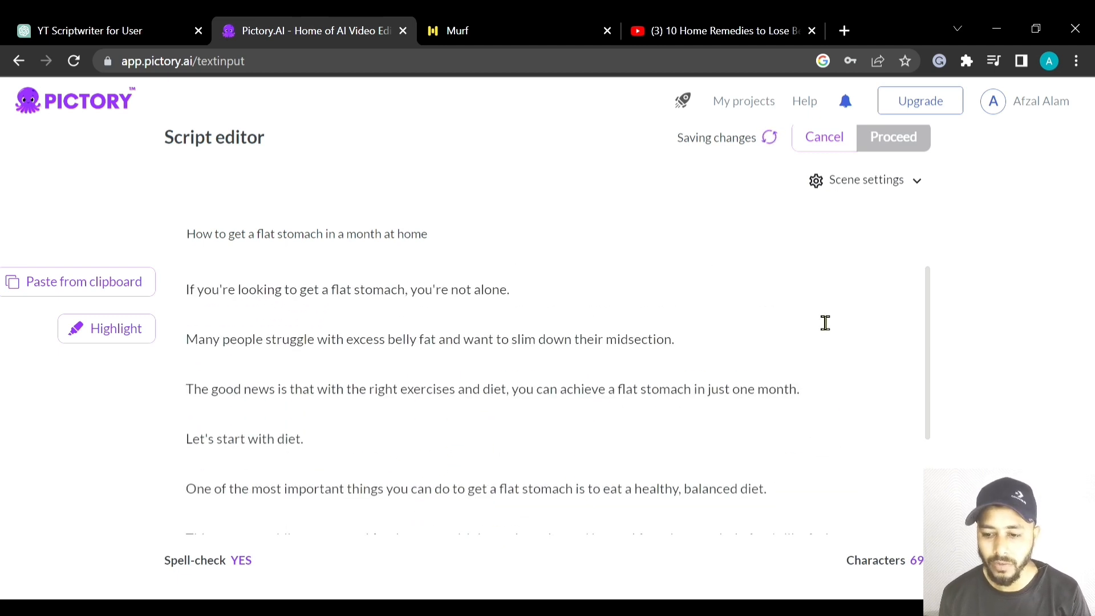
scroll(889, 293, "up", 1)
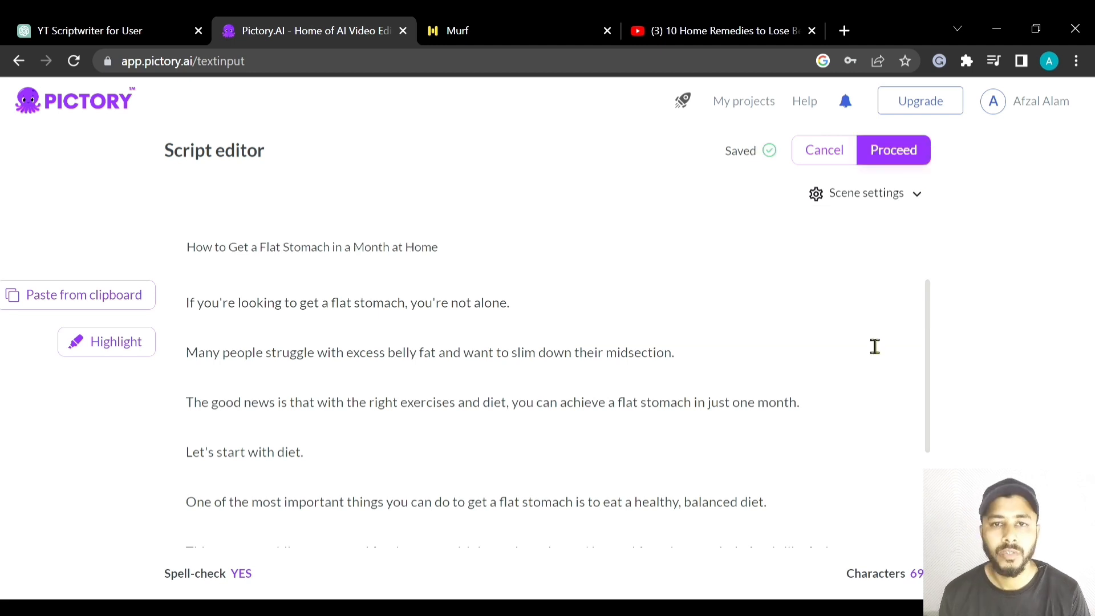
- Check the scene settings, keep new scenes created on Both, and proceed from the script to template selection
left_click(895, 197)
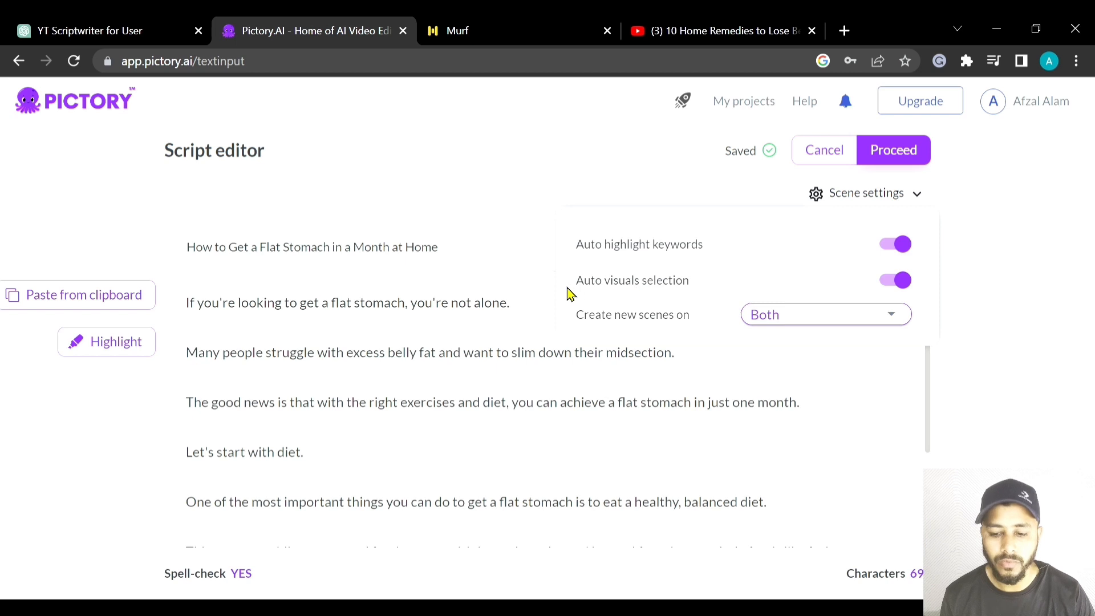
left_click(796, 321)
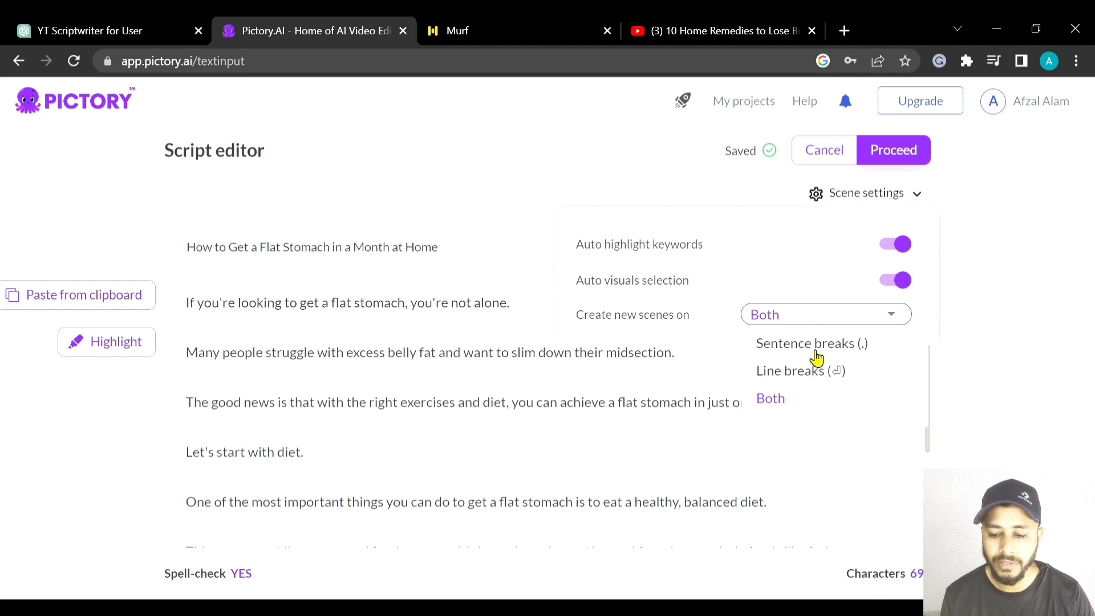
left_click(823, 321)
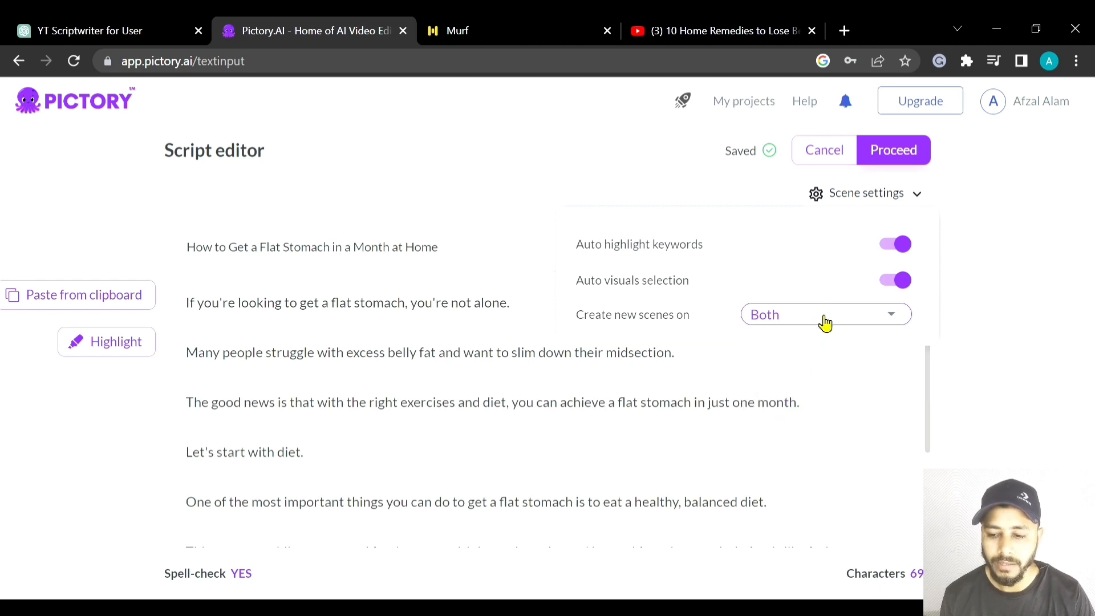
left_click(907, 153)
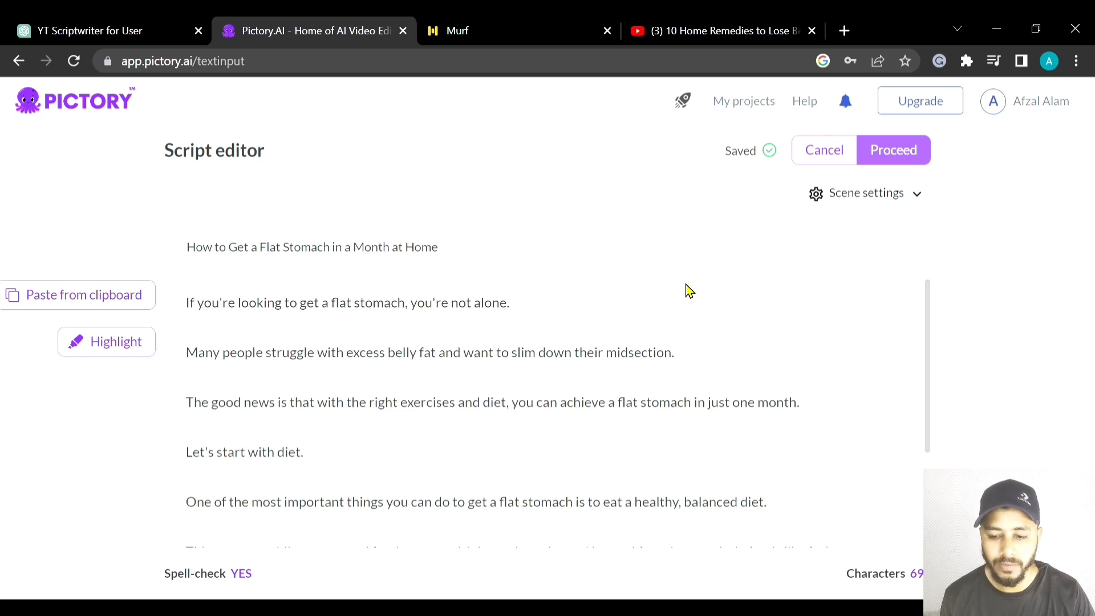
- Browse the templates library and continue with the Lemon template in the 16:9 aspect ratio
scroll(677, 288, "down", 2)
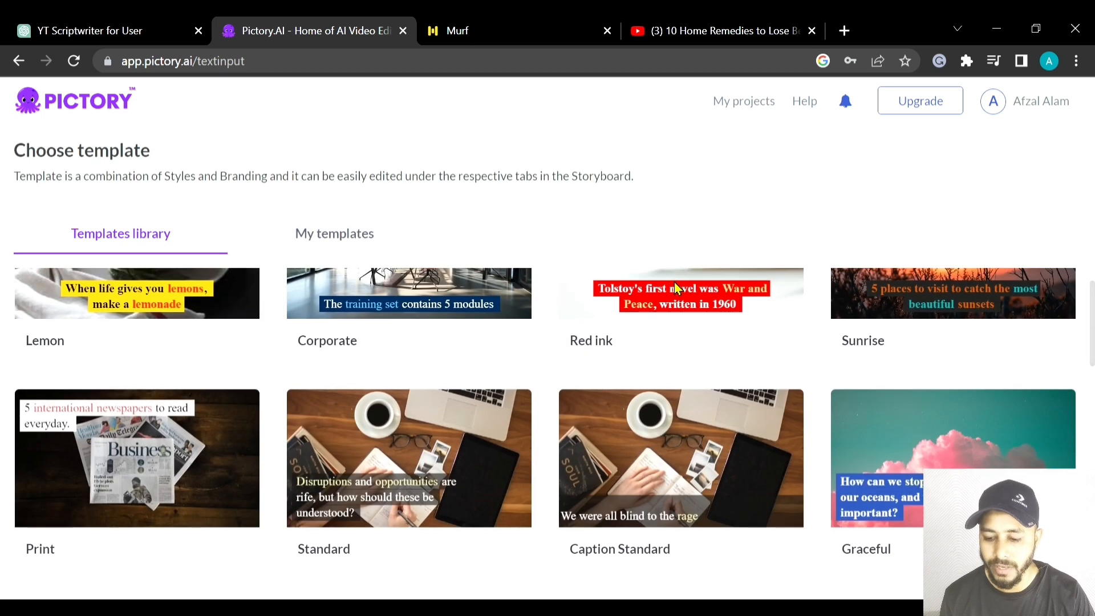
mouse_move(679, 313)
scroll(673, 363, "down", 10)
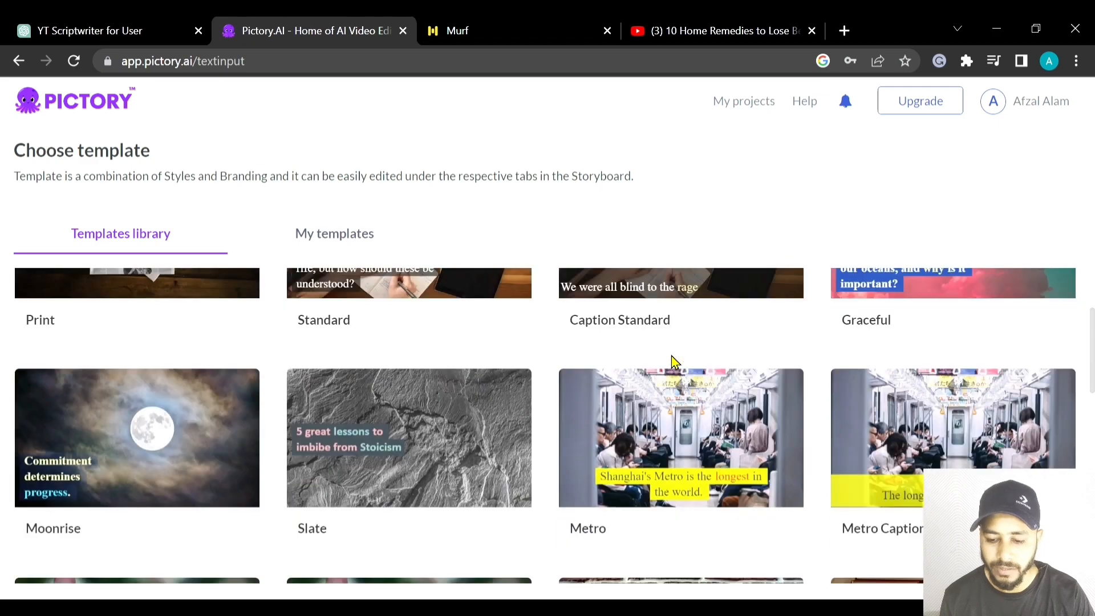
scroll(673, 362, "up", 2)
scroll(673, 362, "down", 2)
scroll(672, 361, "down", 11)
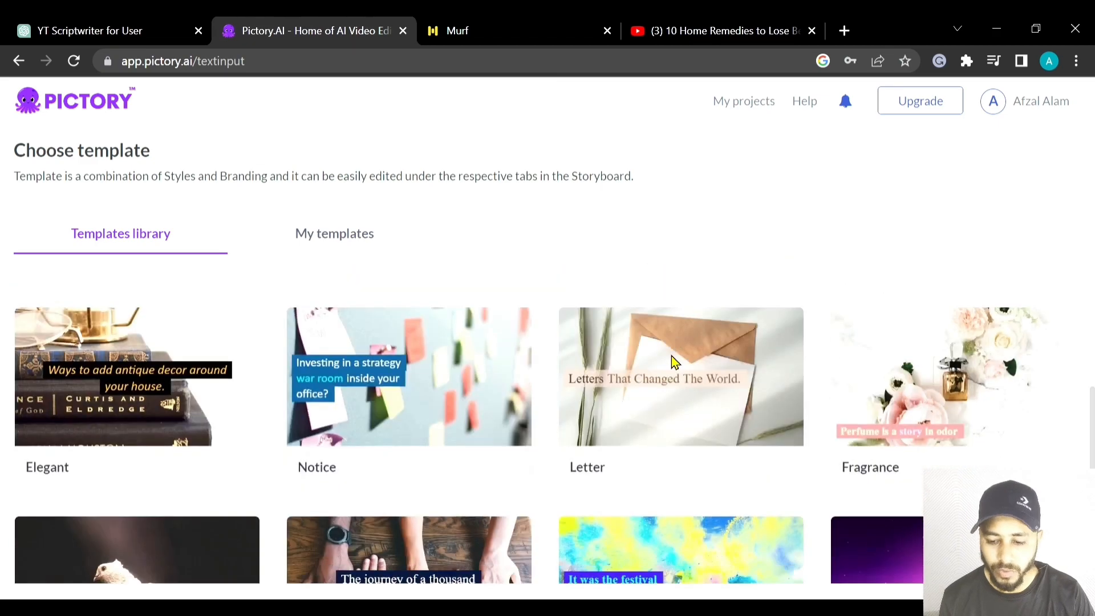
scroll(672, 362, "up", 5)
scroll(674, 362, "down", 12)
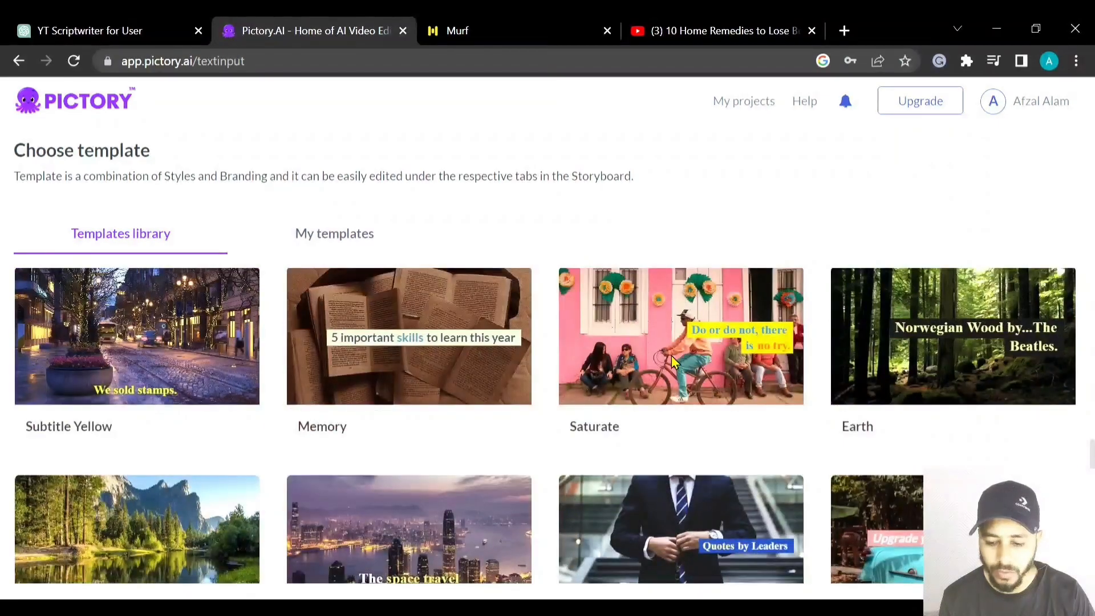
scroll(674, 363, "up", 12)
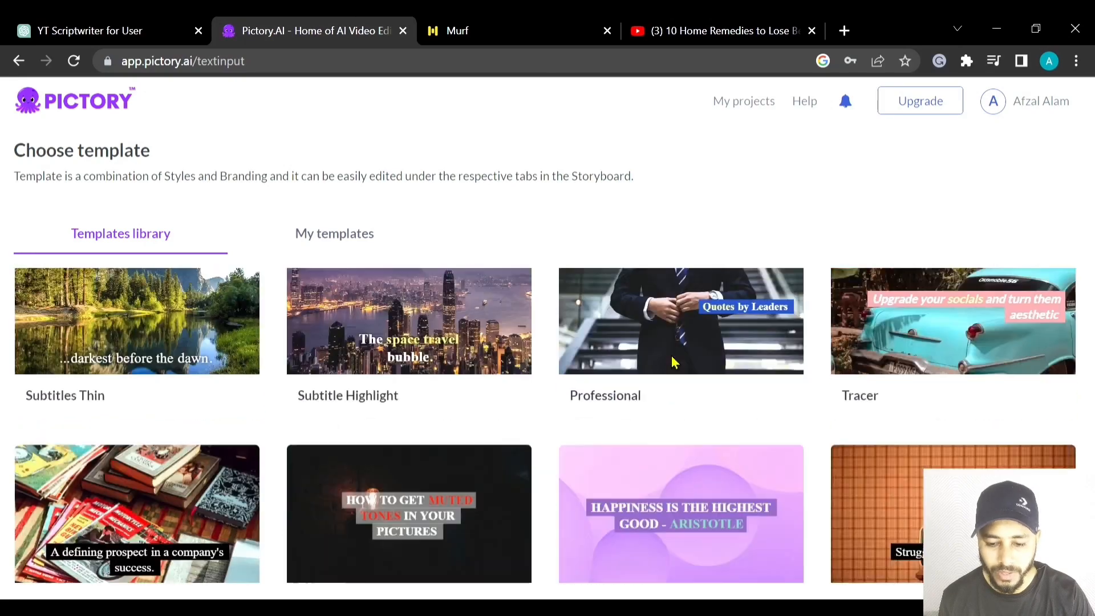
scroll(675, 362, "down", 10)
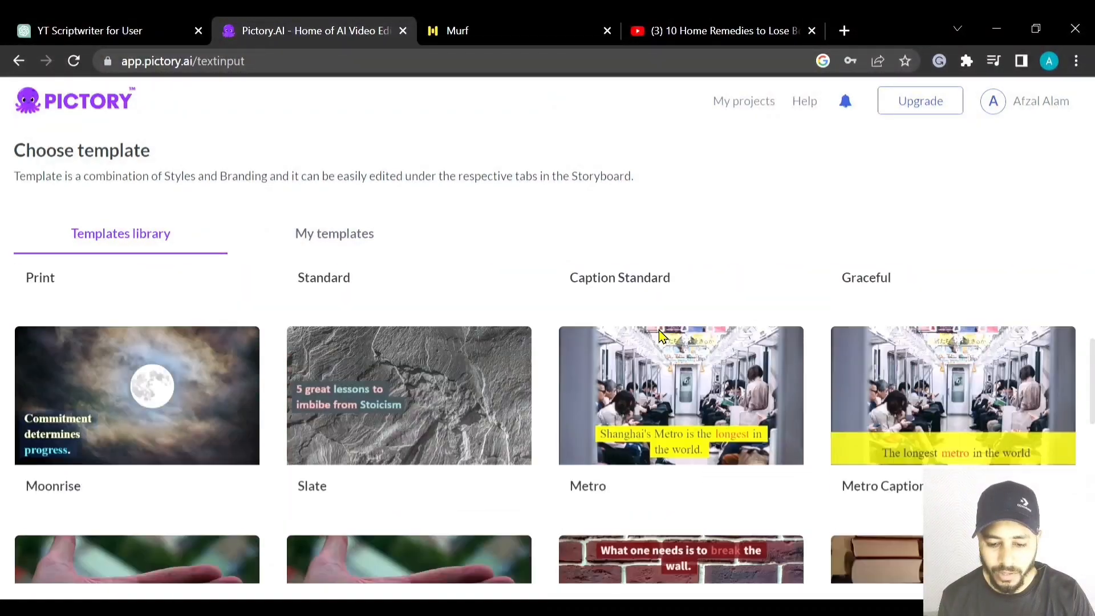
scroll(656, 411, "up", 5)
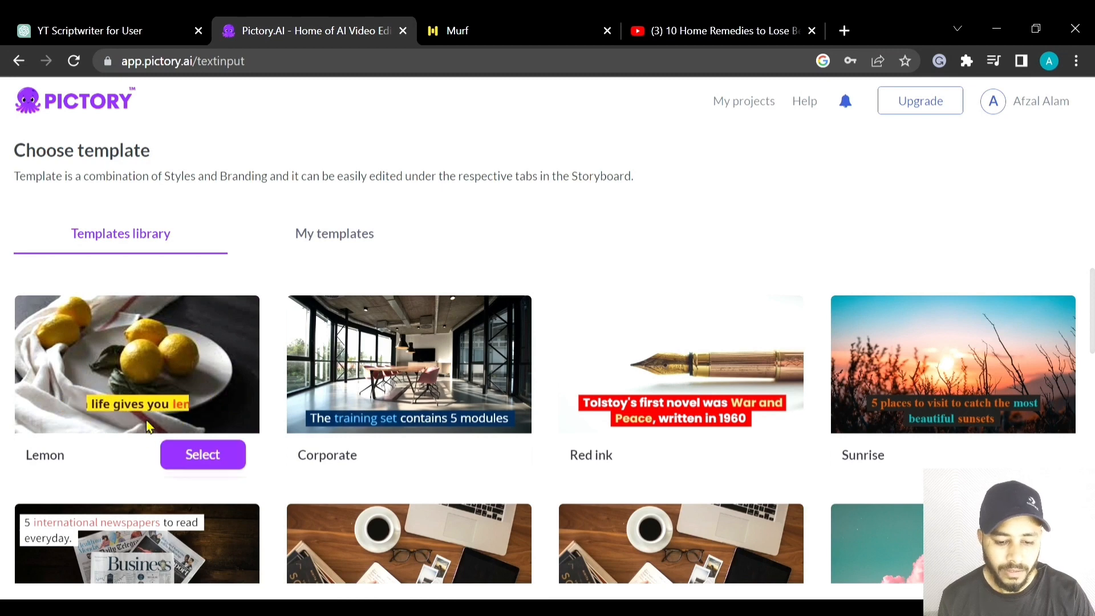
left_click(207, 452)
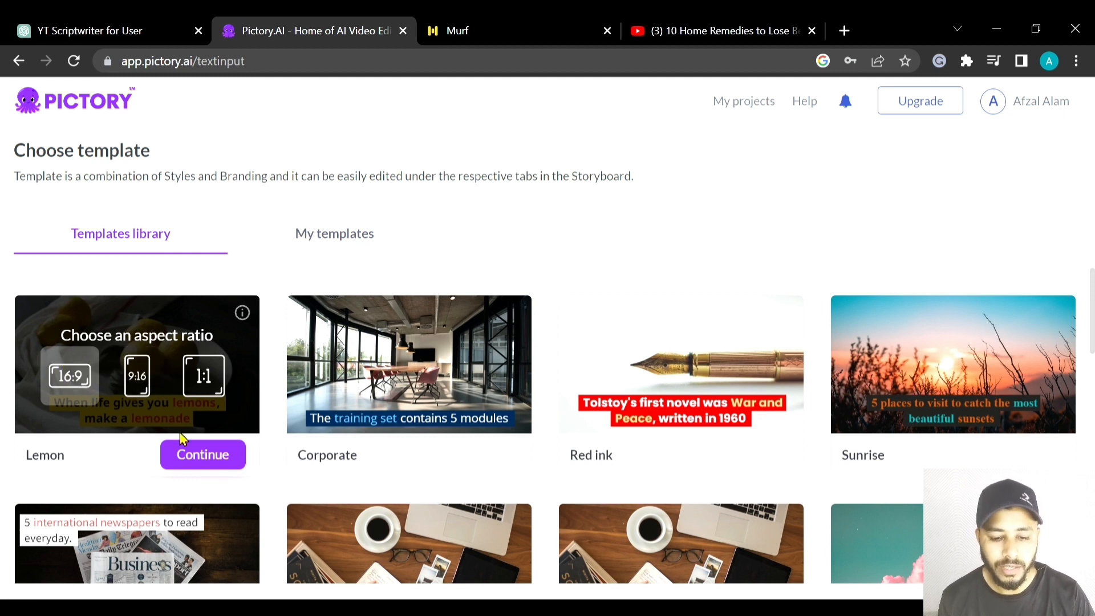
left_click(207, 454)
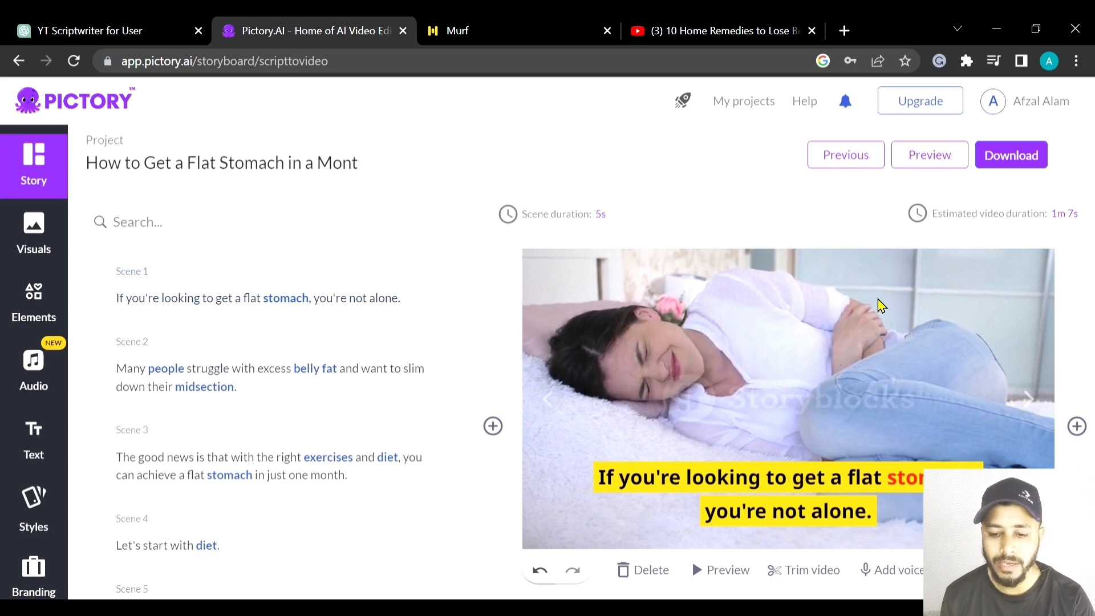
- Look over the storyboard from Scene 1 to Scene 8, checking the scene texts and the scene timeline
left_click(601, 216)
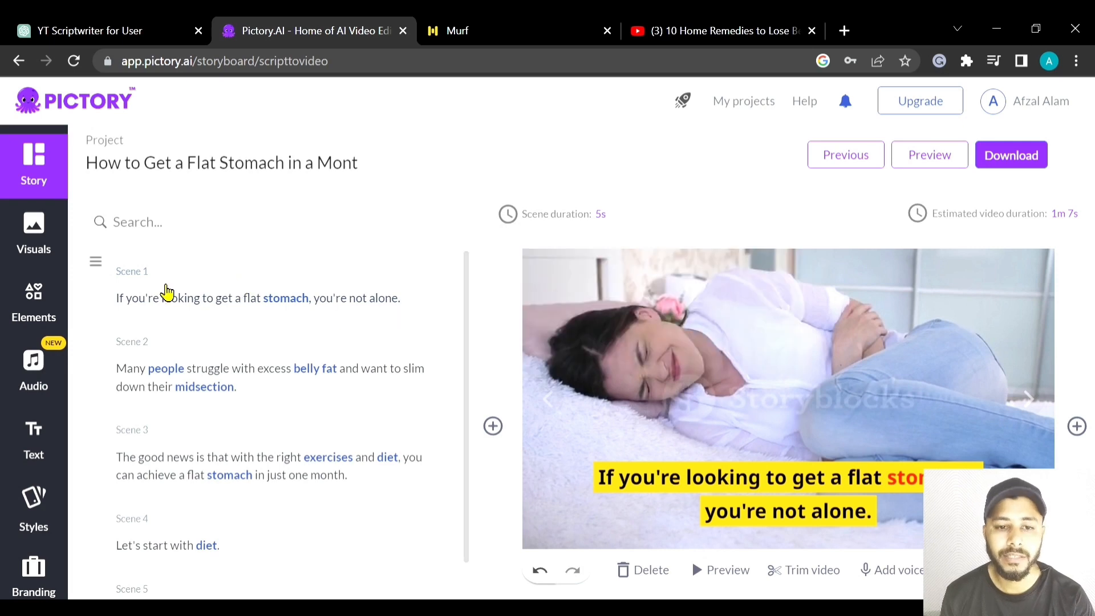
scroll(166, 291, "down", 4)
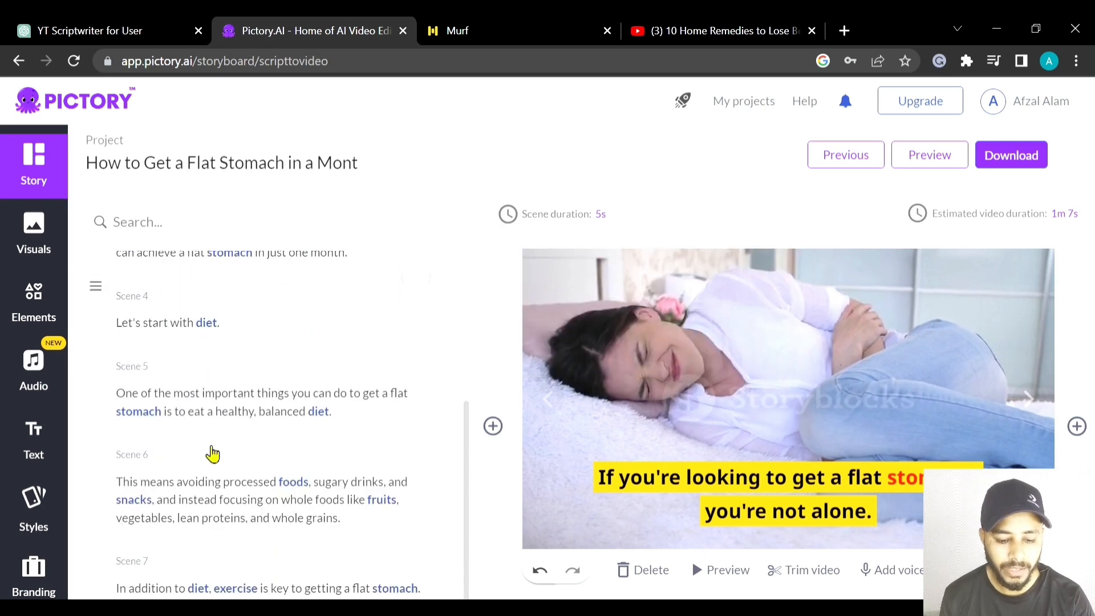
scroll(228, 536, "down", 2)
scroll(228, 519, "down", 2)
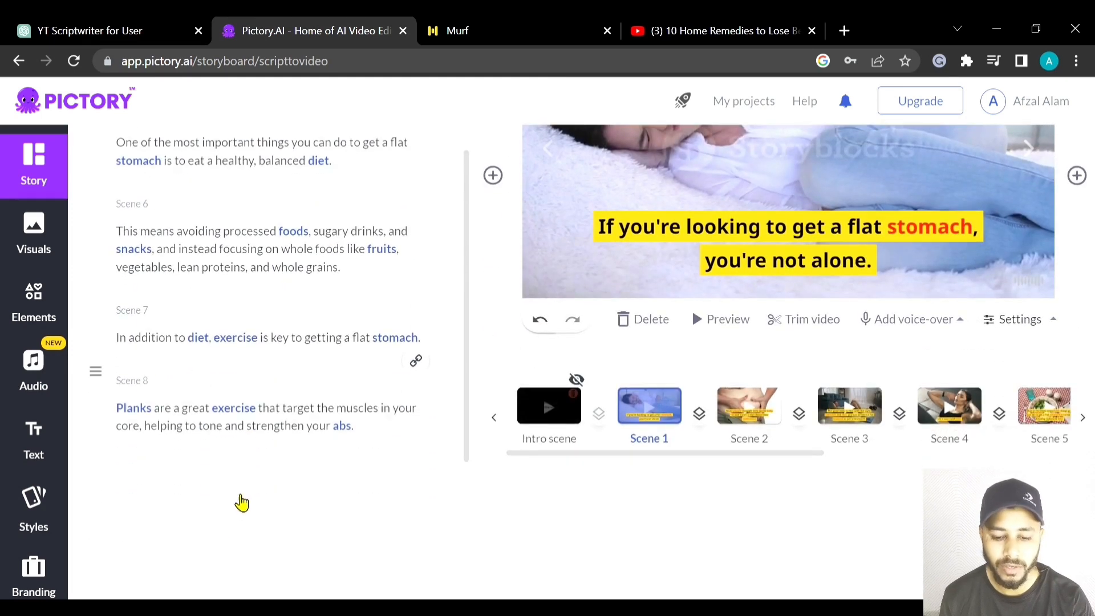
scroll(240, 500, "up", 2)
scroll(290, 392, "up", 4)
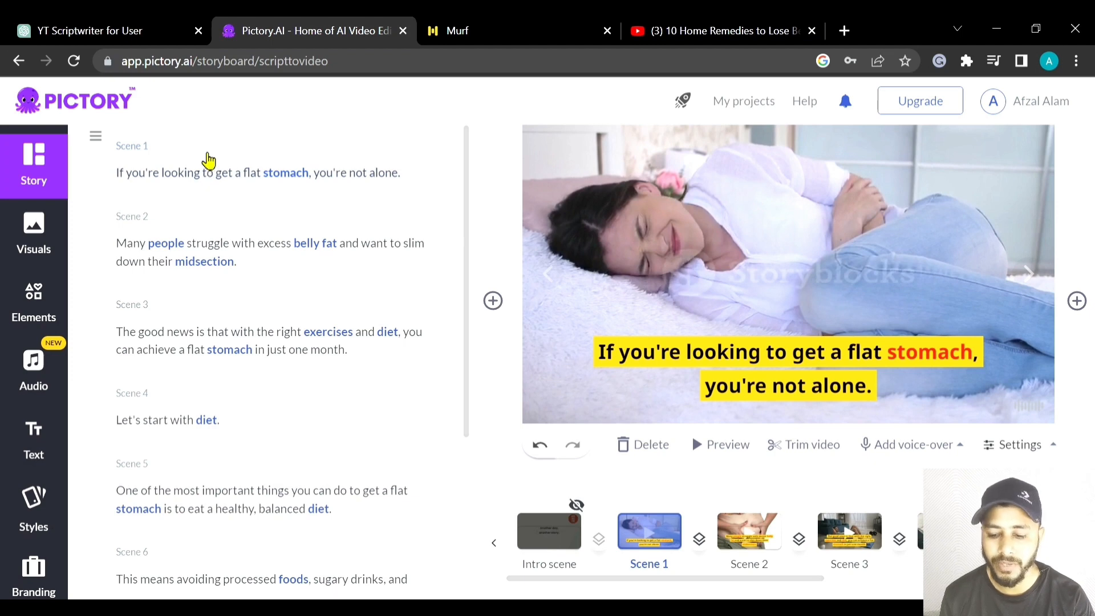
scroll(788, 416, "up", 2)
scroll(796, 451, "down", 2)
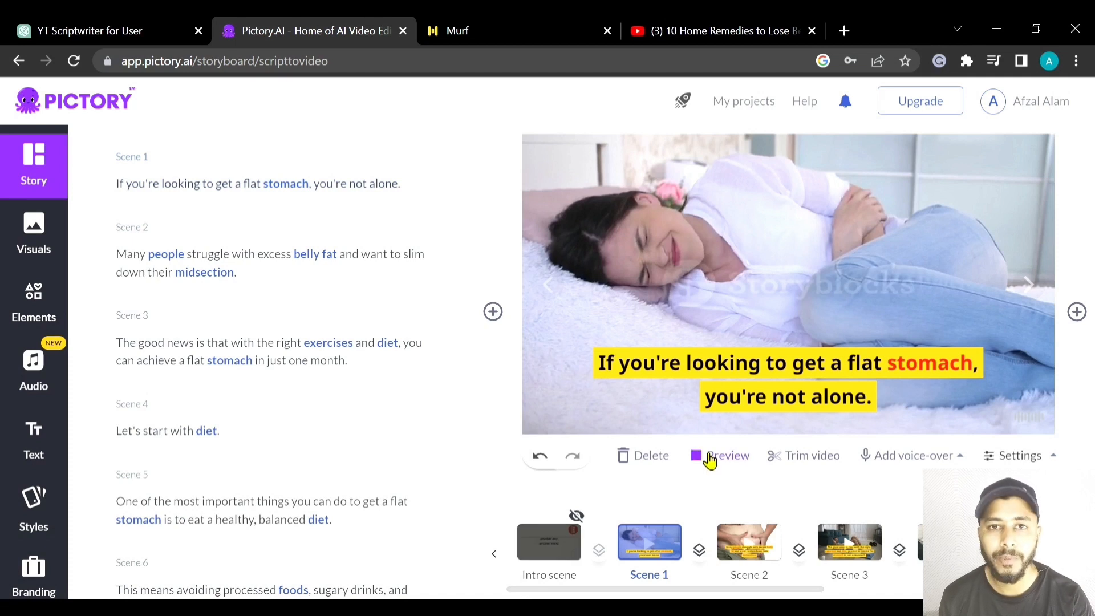
- Preview Scene 1 with its visual and caption
left_click(710, 456)
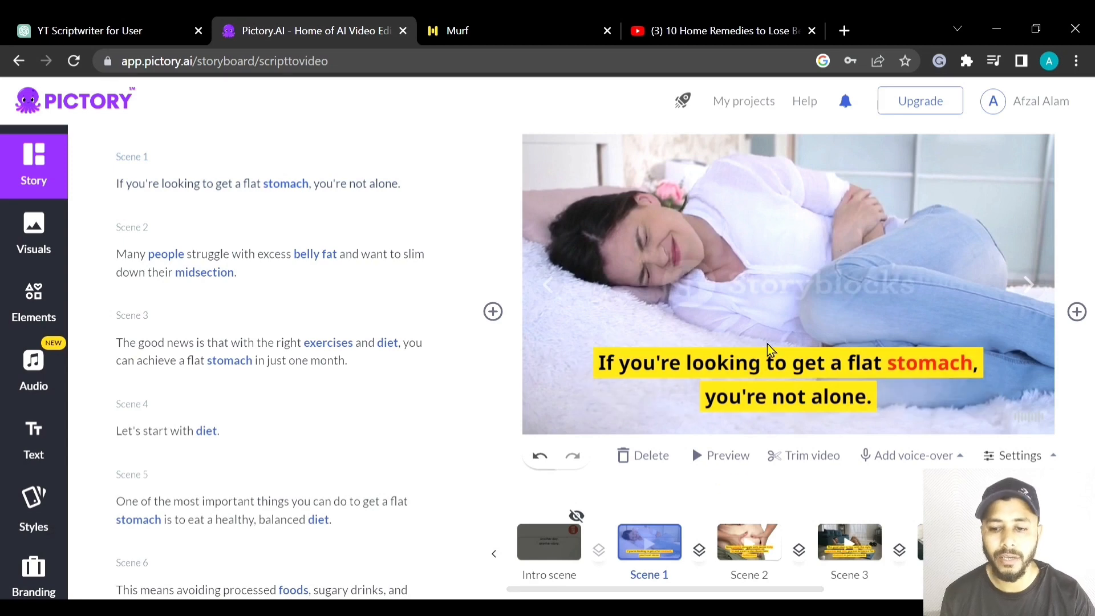
scroll(790, 347, "up", 2)
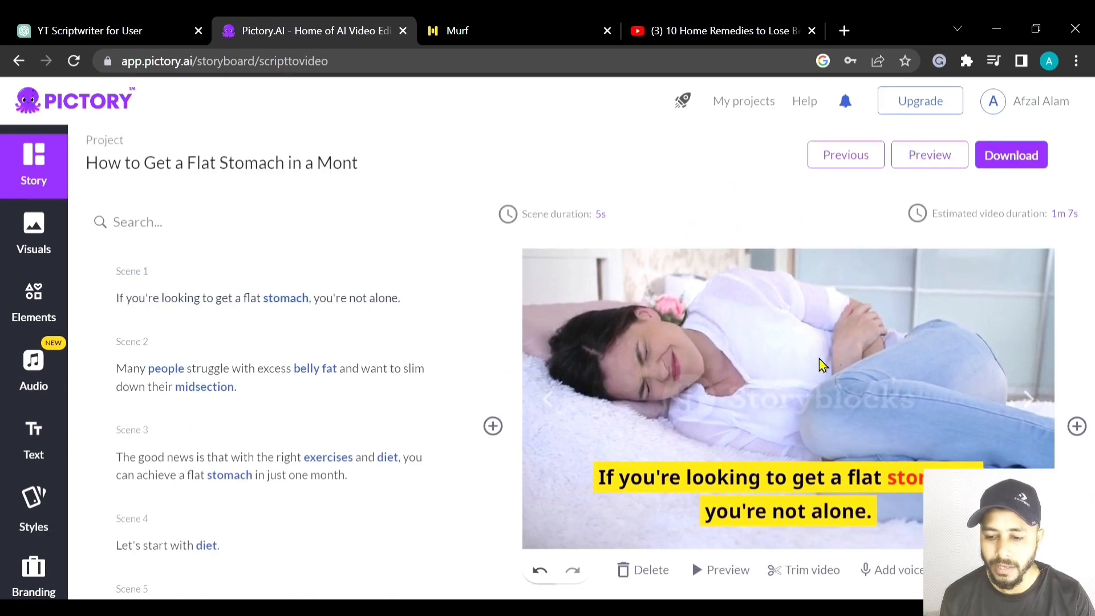
scroll(821, 365, "down", 2)
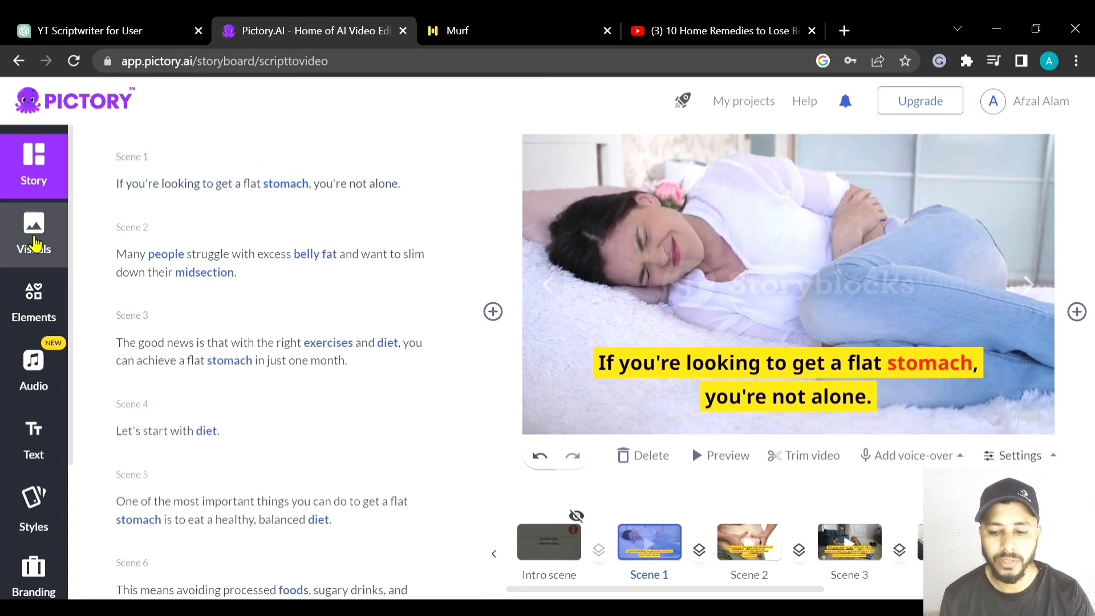
- Replace Scene 1's visual with the stomach library clip of a woman in a white top holding her bare belly
left_click(34, 237)
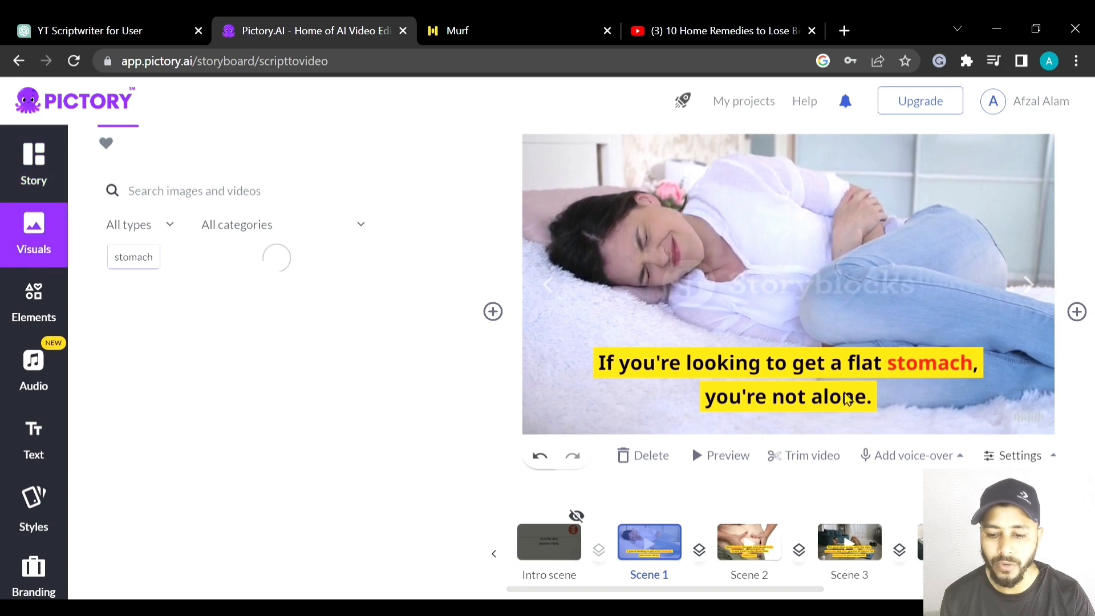
scroll(232, 367, "down", 4)
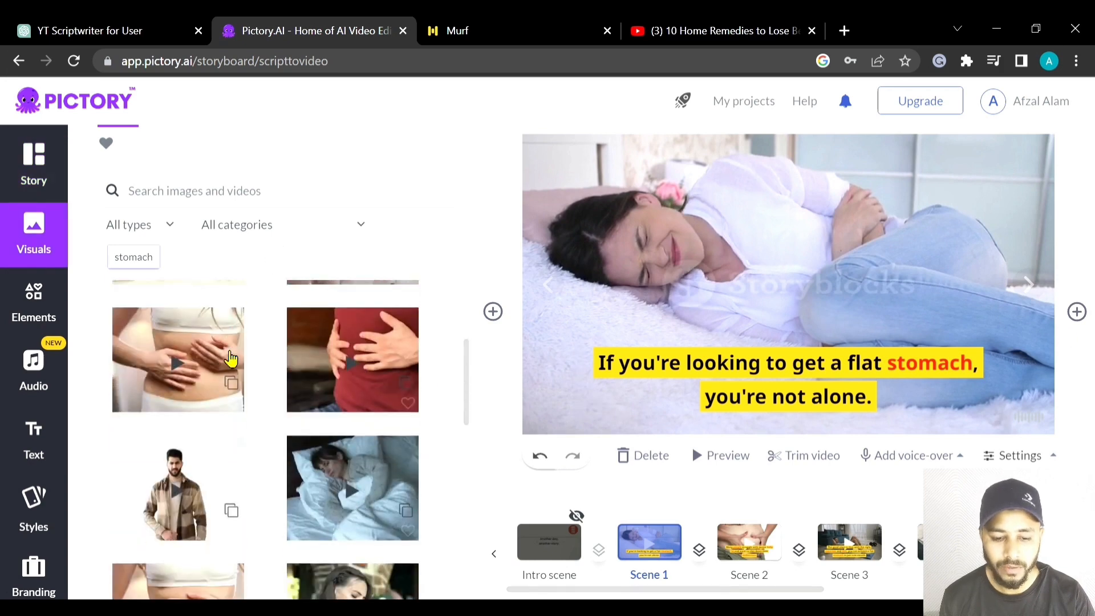
scroll(242, 370, "down", 8)
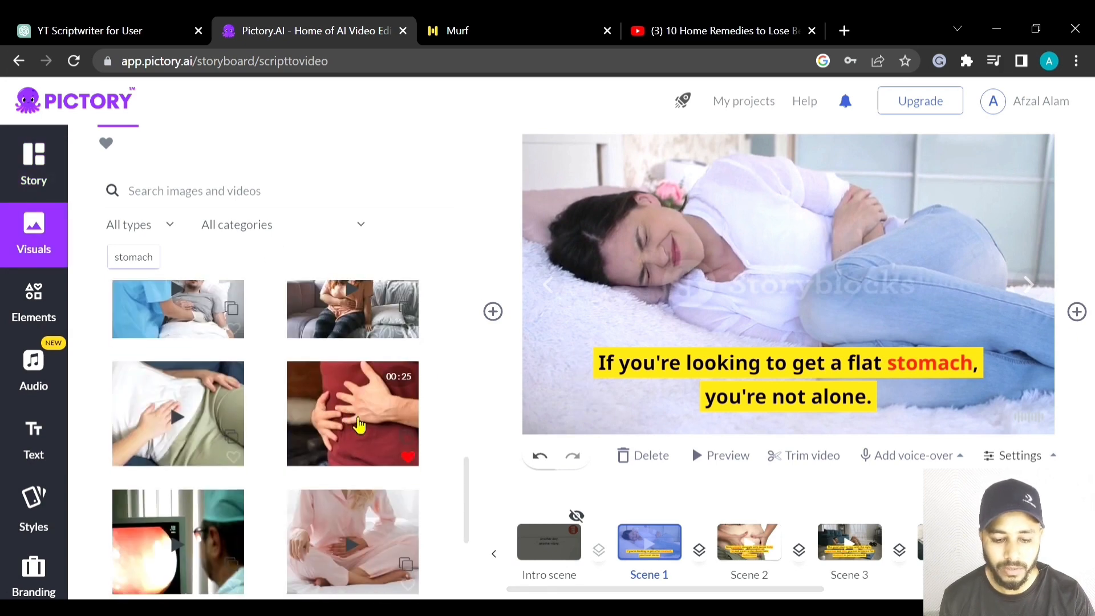
scroll(284, 421, "down", 3)
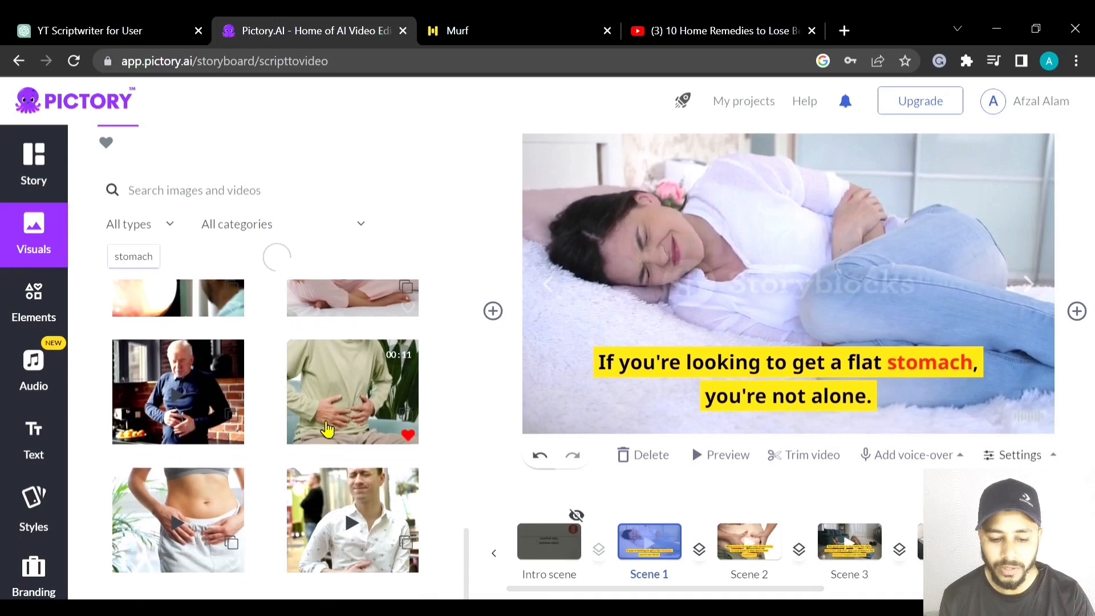
scroll(279, 453, "down", 6)
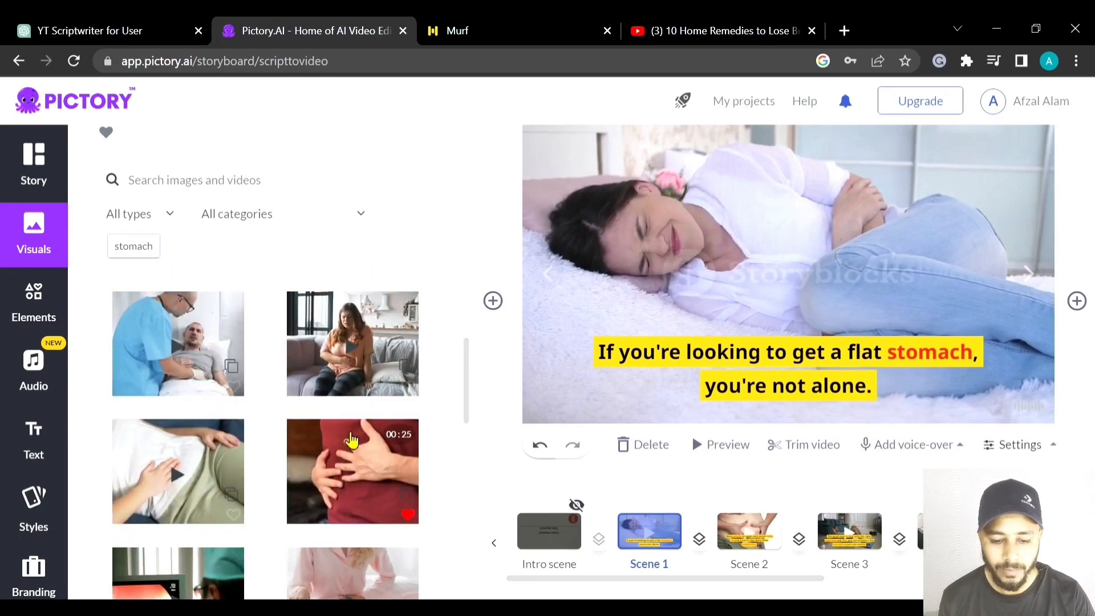
scroll(311, 435, "up", 2)
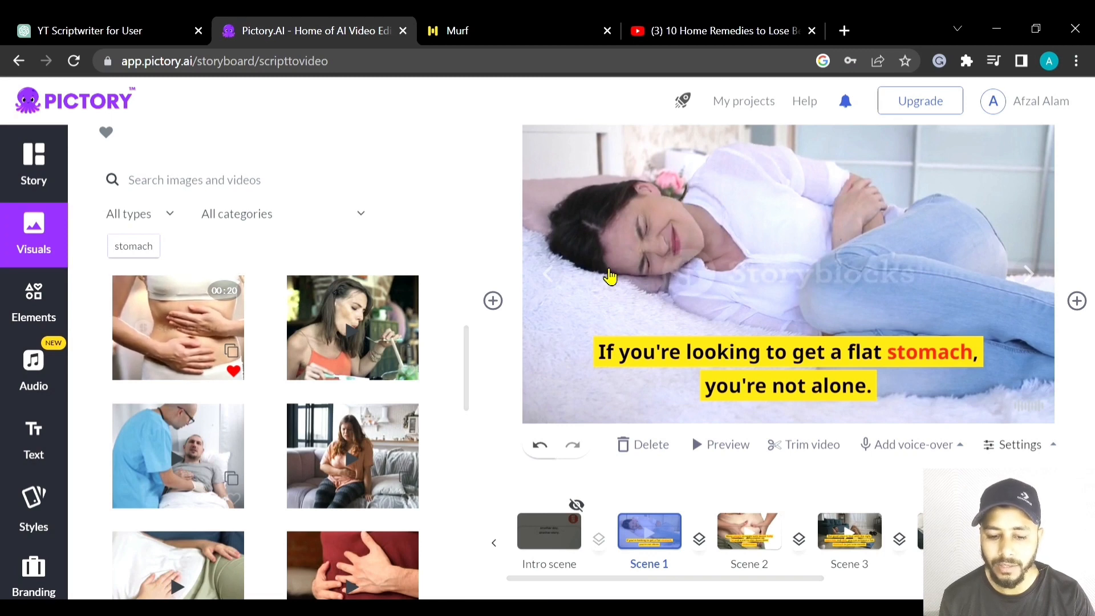
scroll(673, 289, "up", 2)
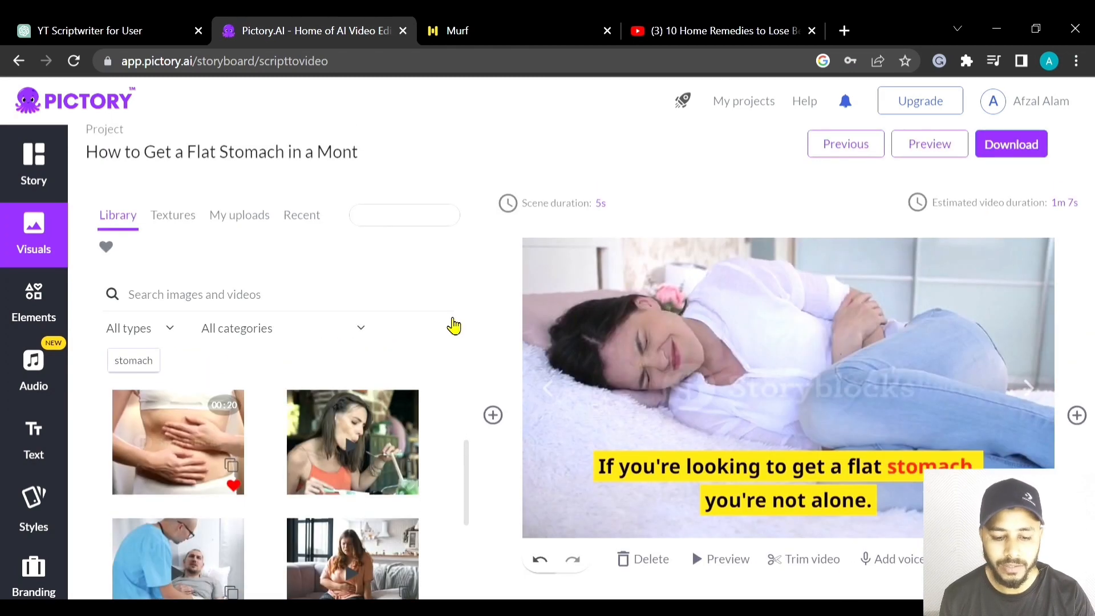
left_click(237, 422)
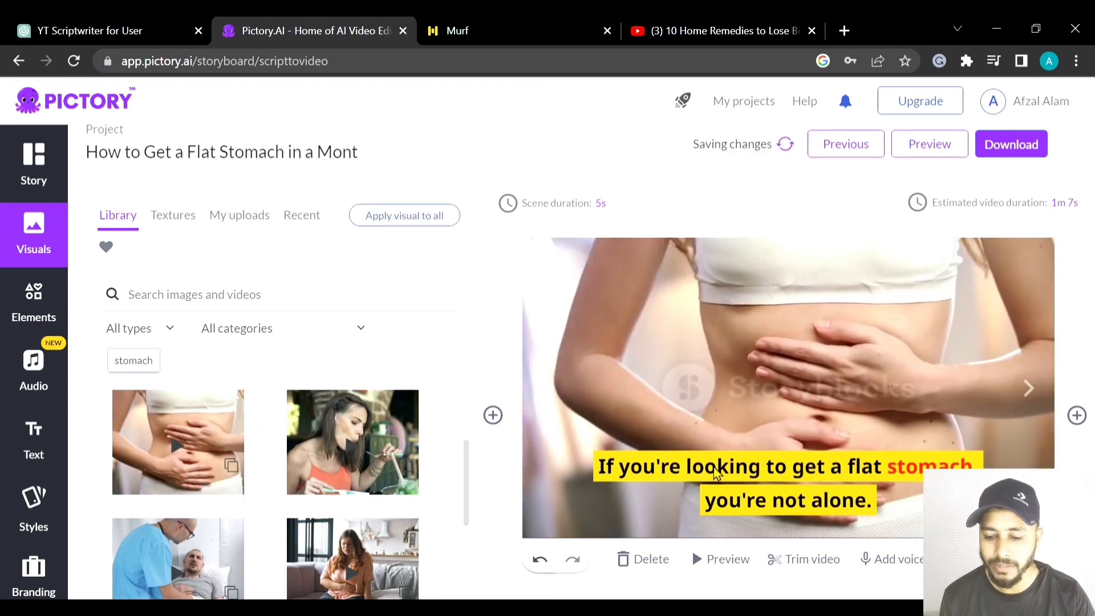
- Change the font of Scene 1's caption to Averia Libre
scroll(693, 514, "down", 2)
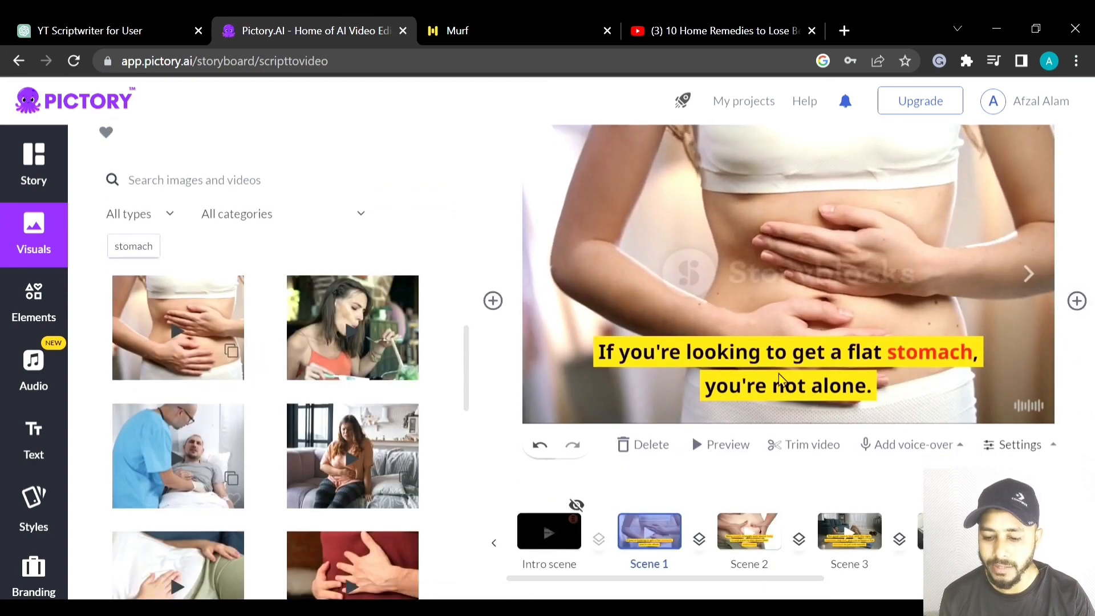
scroll(739, 361, "up", 2)
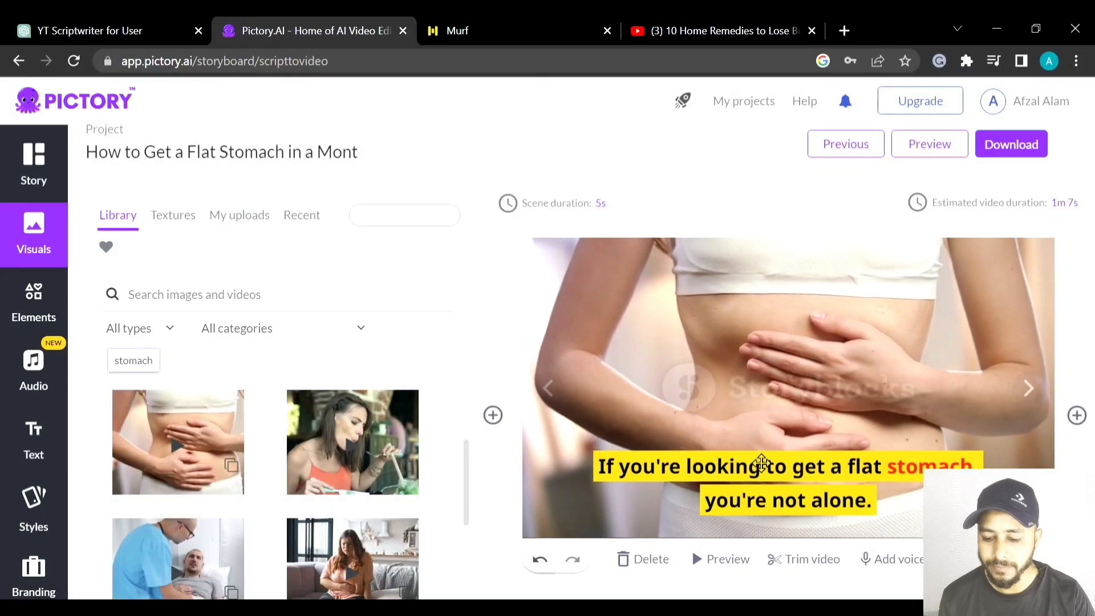
left_click(759, 468)
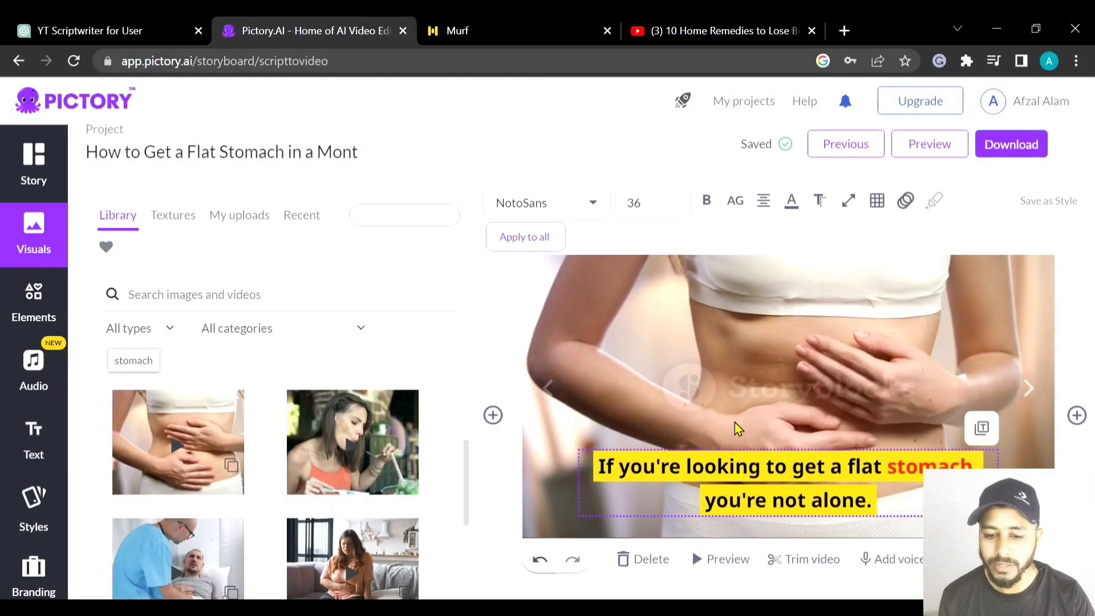
left_click(603, 205)
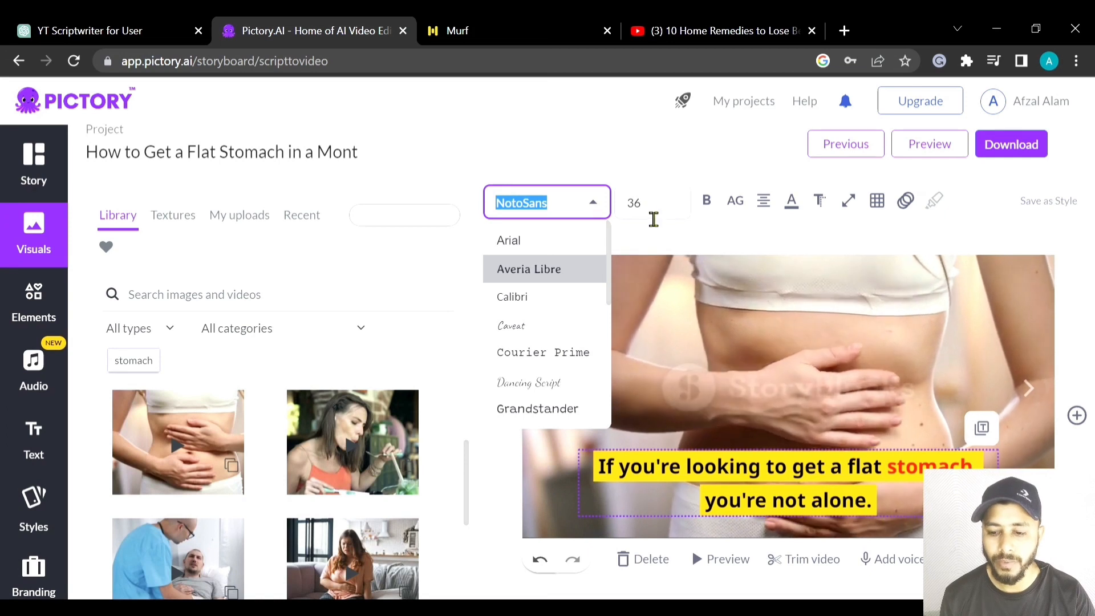
key("Return")
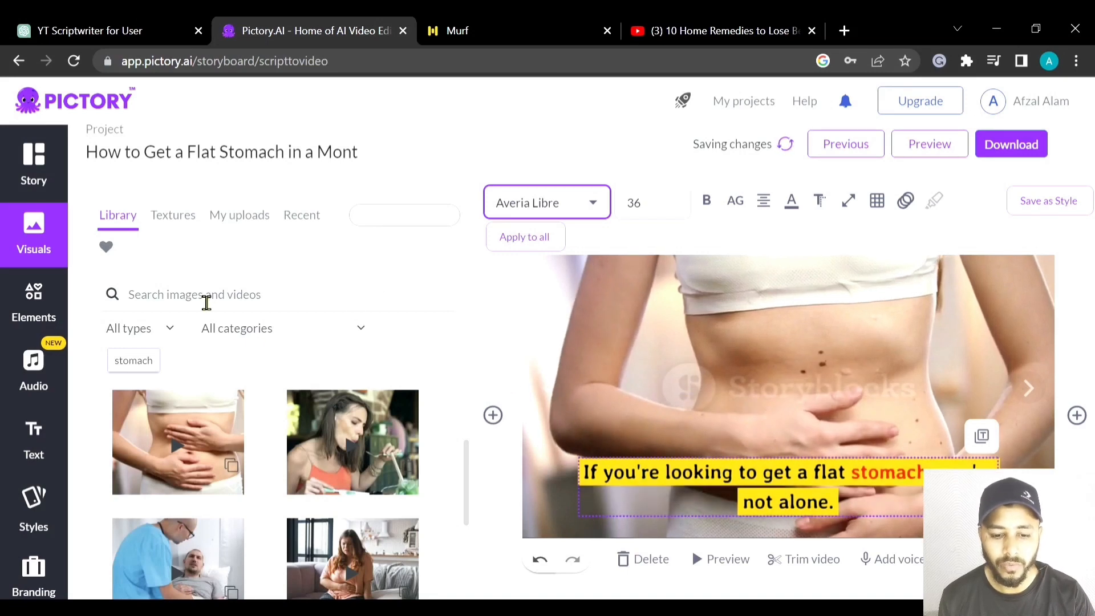
- Look over the background textures, uploads area, sticker elements and background music library
left_click(181, 224)
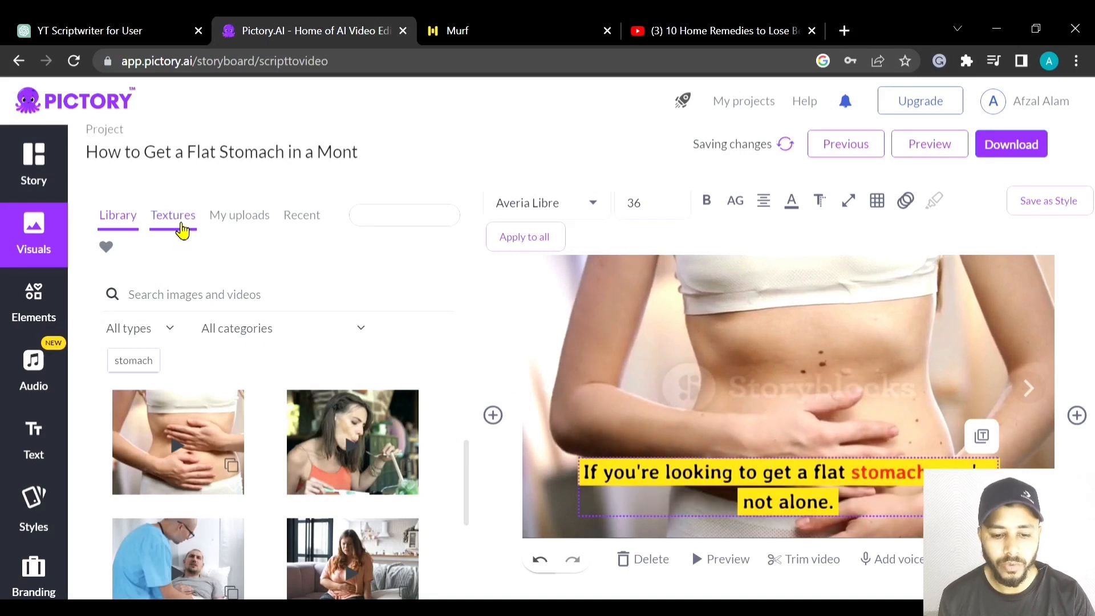
left_click(251, 223)
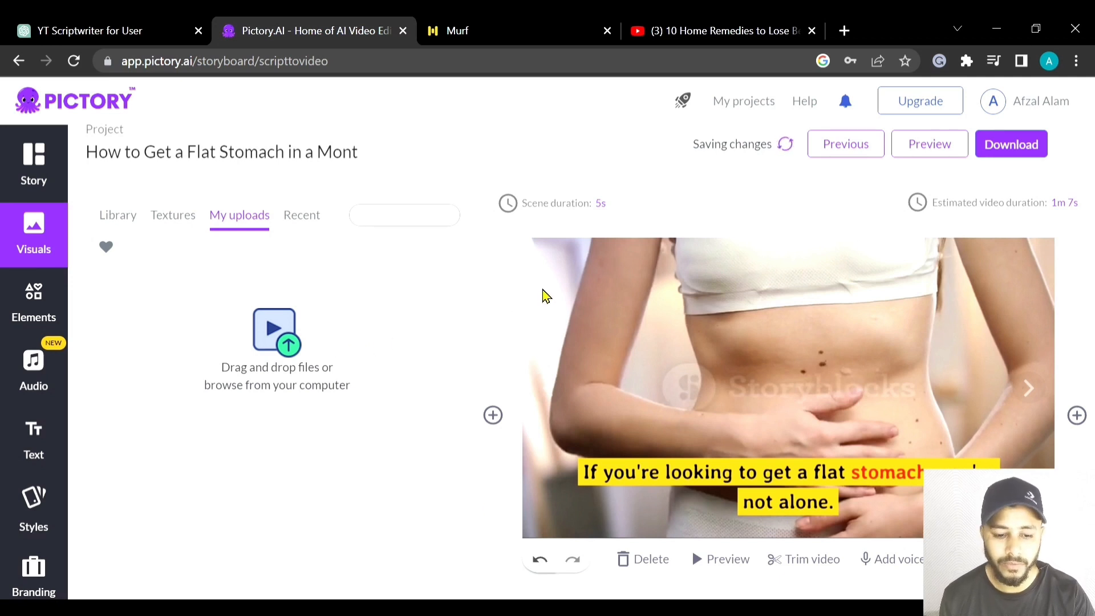
left_click(50, 312)
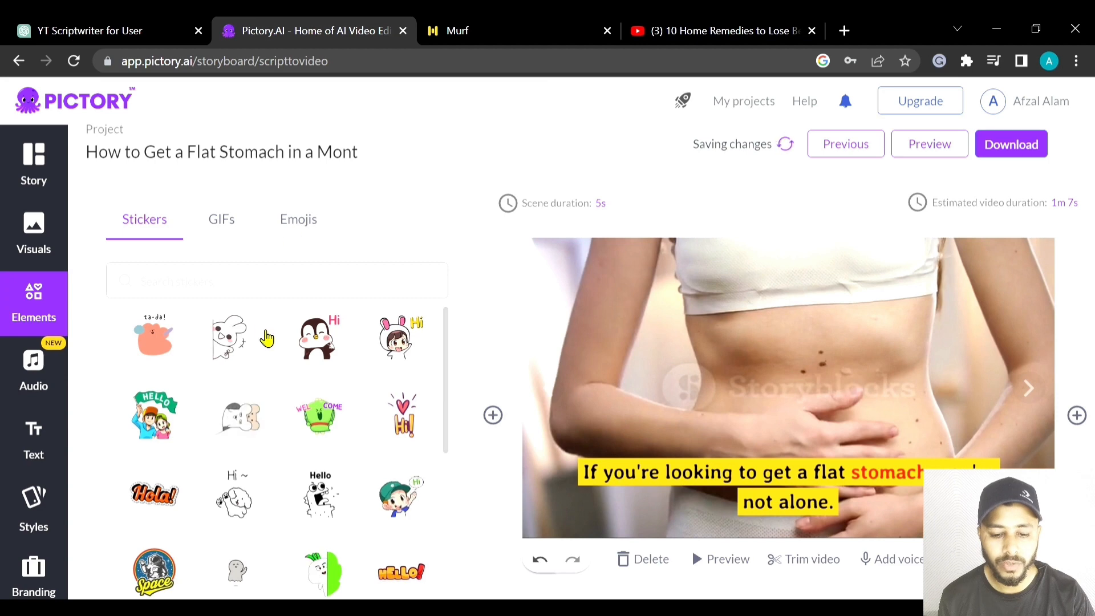
scroll(266, 339, "down", 4)
scroll(266, 339, "up", 5)
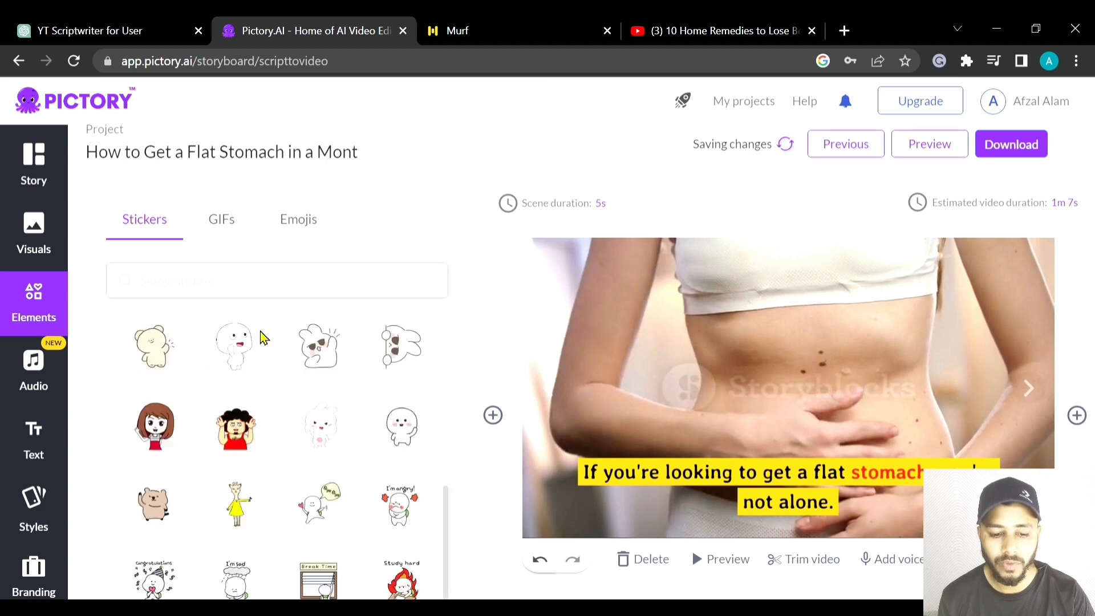
left_click(45, 375)
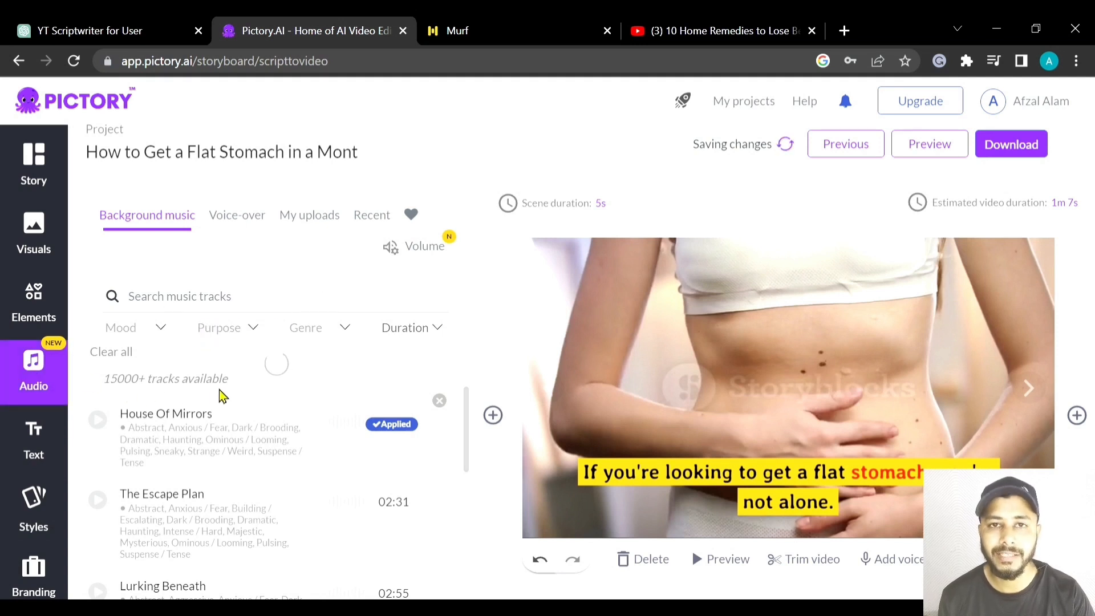
- Look over the background music tracks, the text formats and the intro settings of the Lemon branding template
scroll(265, 386, "down", 2)
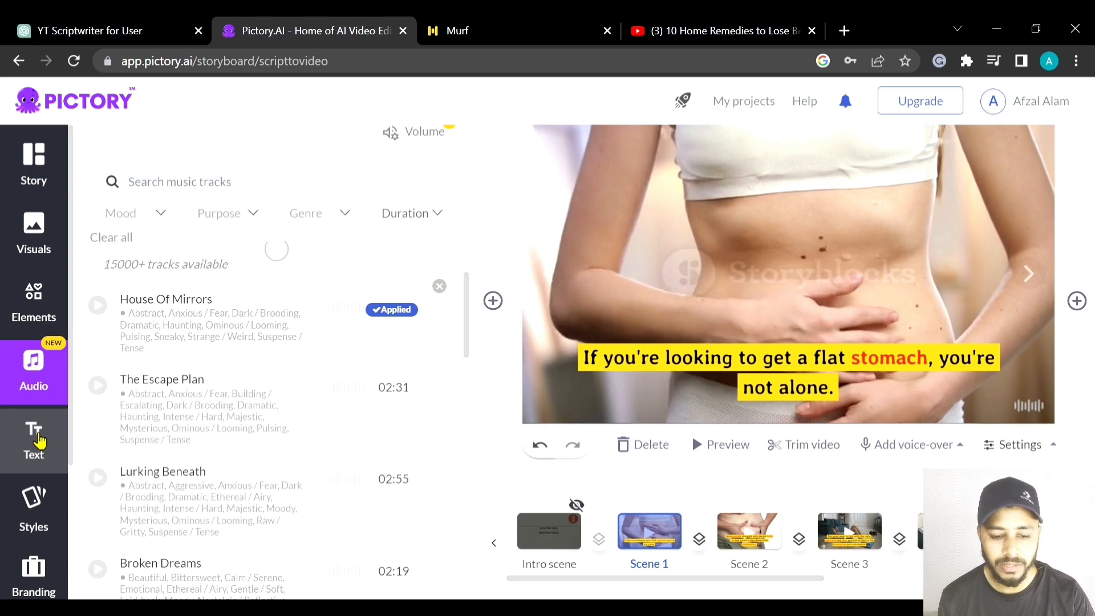
left_click(36, 440)
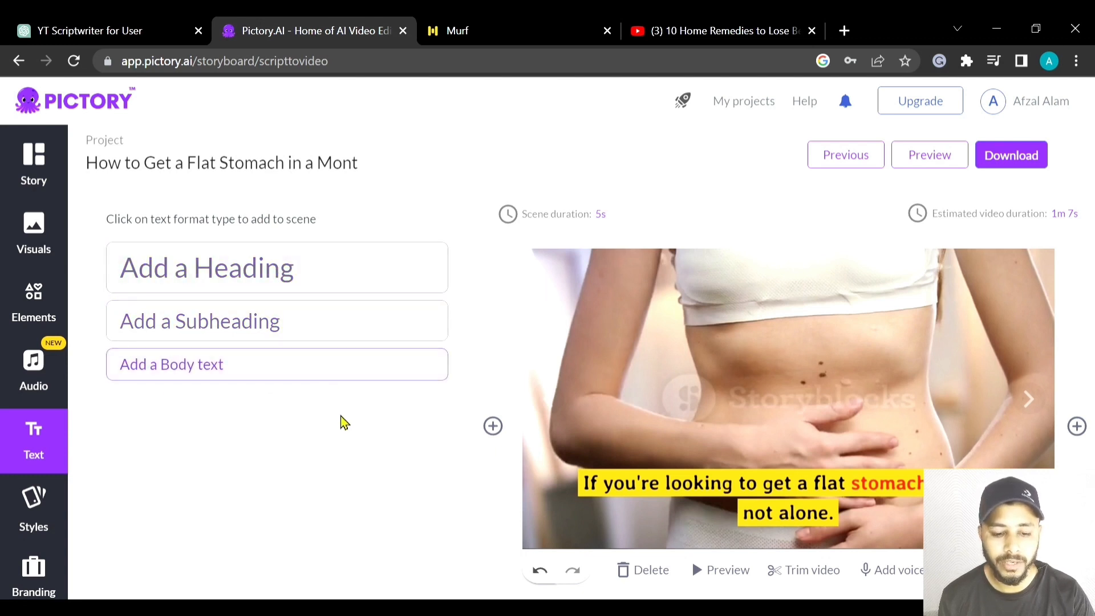
scroll(34, 384, "down", 2)
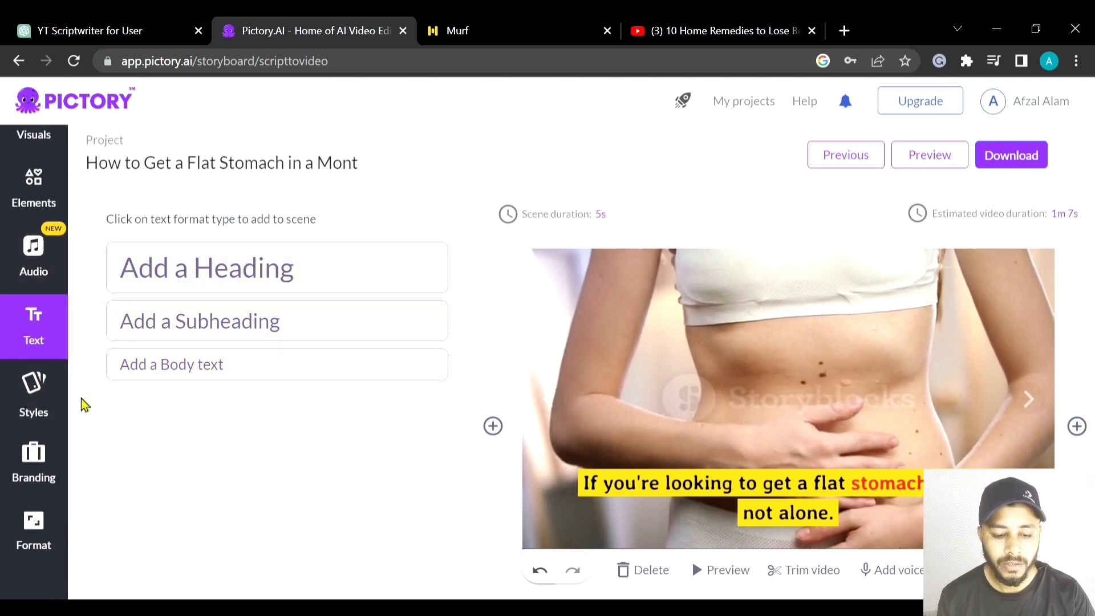
left_click(45, 471)
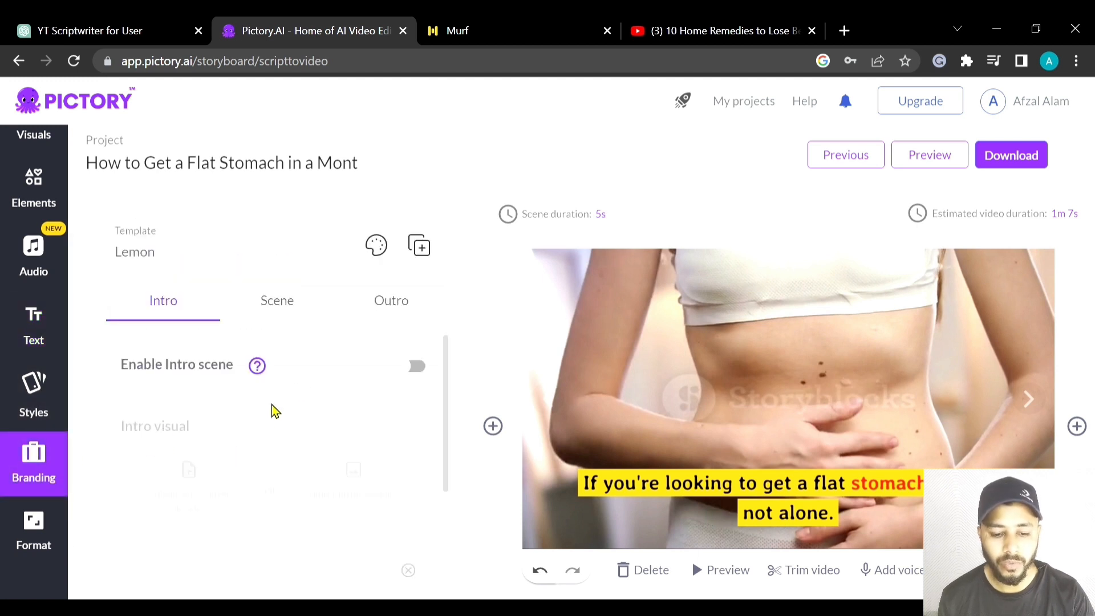
scroll(271, 405, "down", 2)
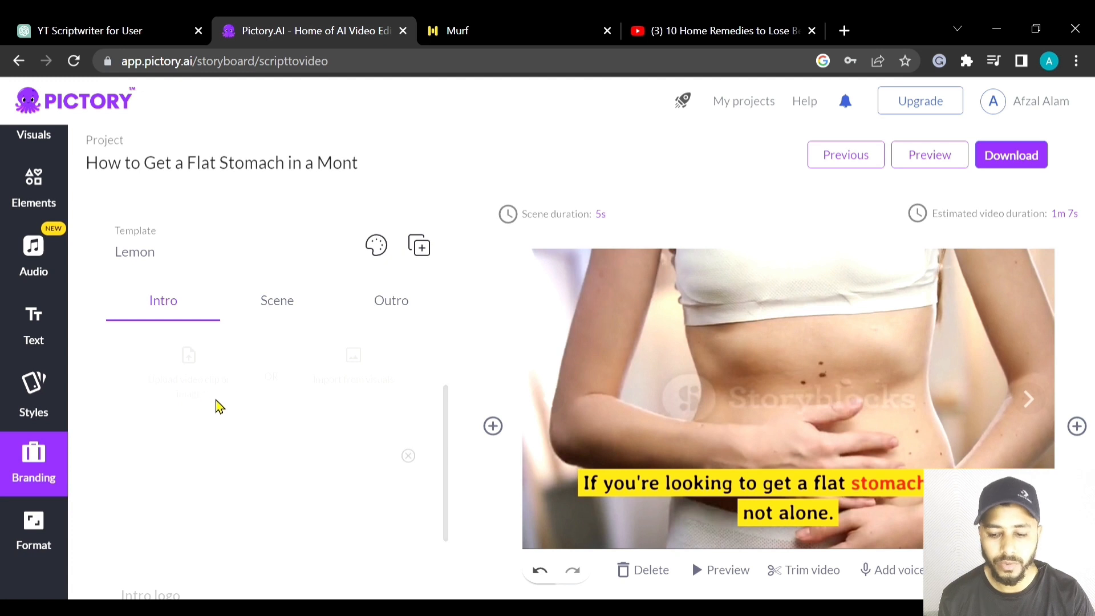
scroll(223, 412, "up", 2)
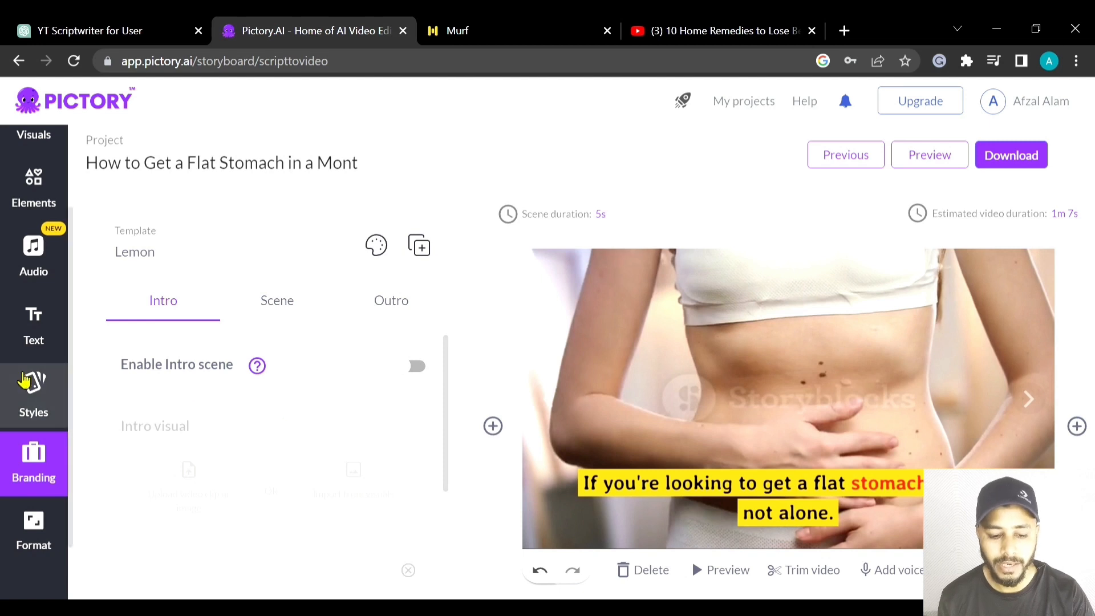
scroll(29, 379, "up", 2)
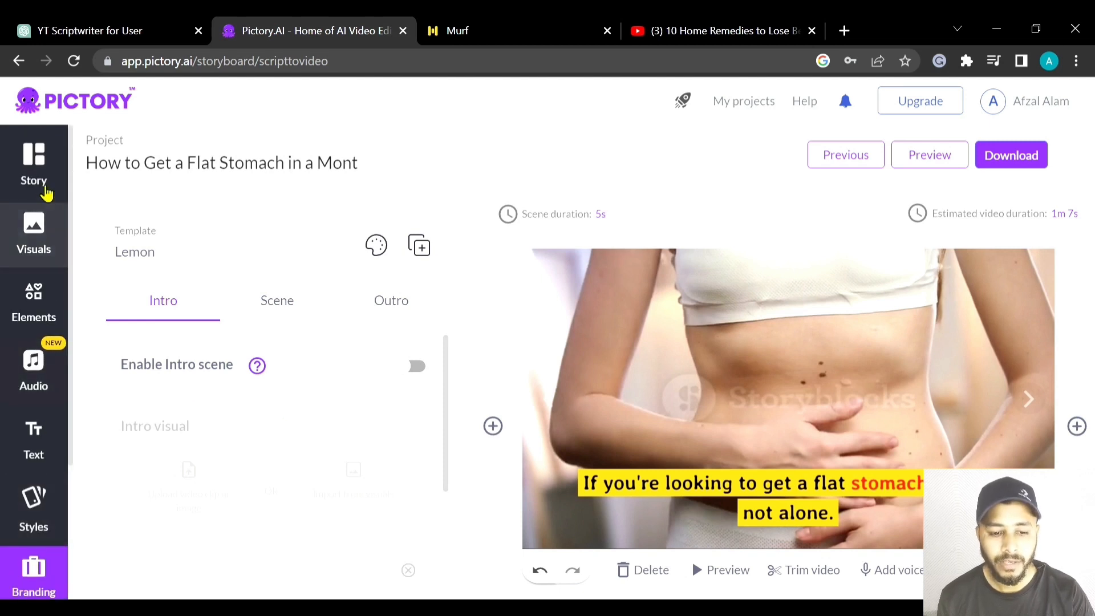
- Open Scene 2 from the story script and set its duration to 6 seconds, applied to all scenes
left_click(49, 168)
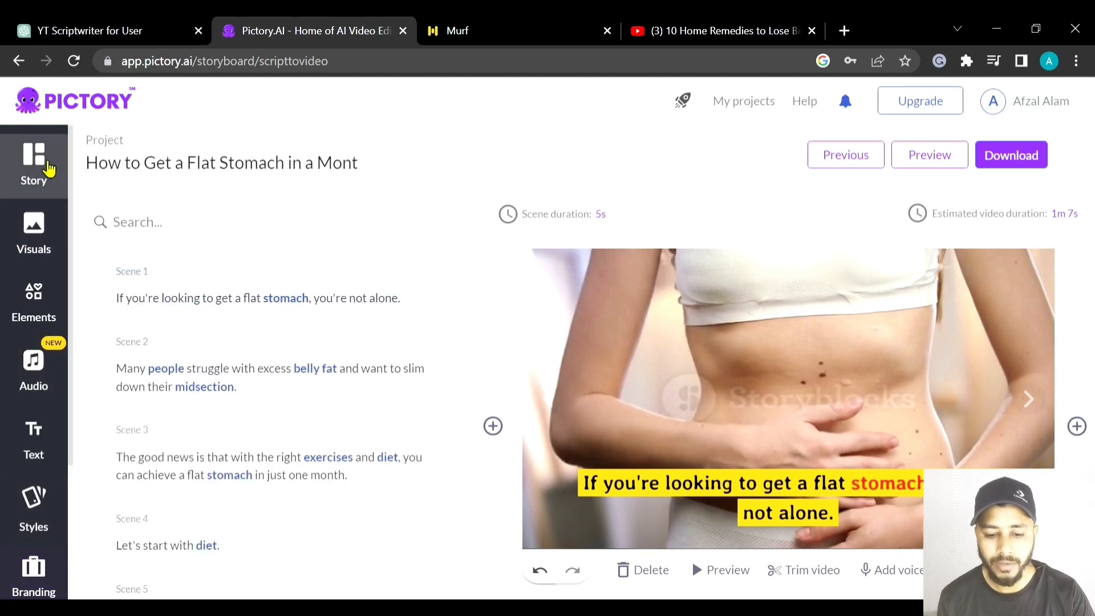
scroll(302, 348, "down", 3)
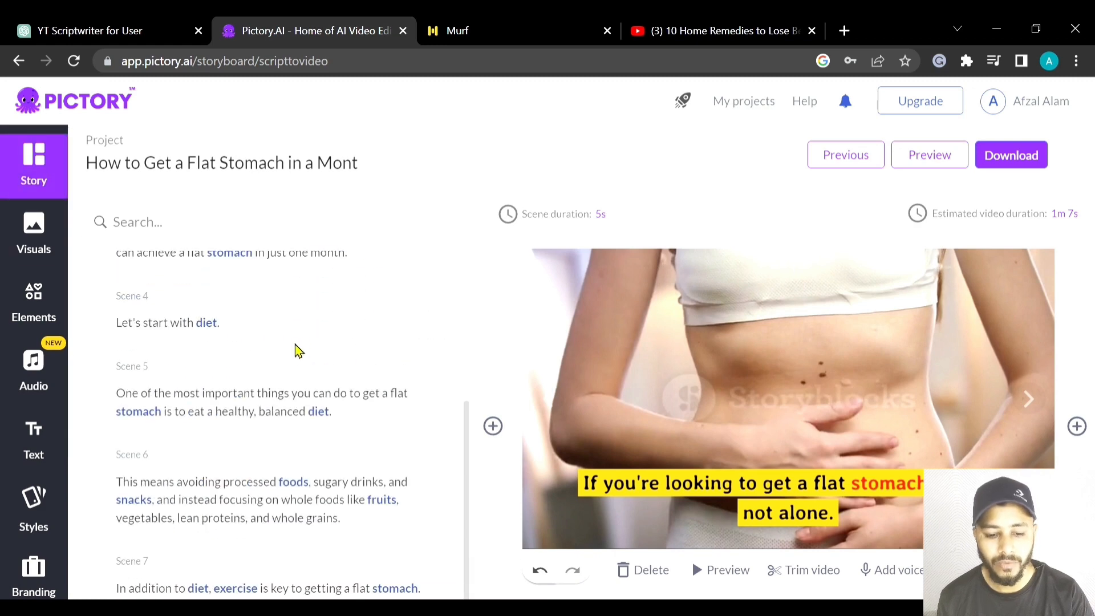
scroll(308, 371, "up", 3)
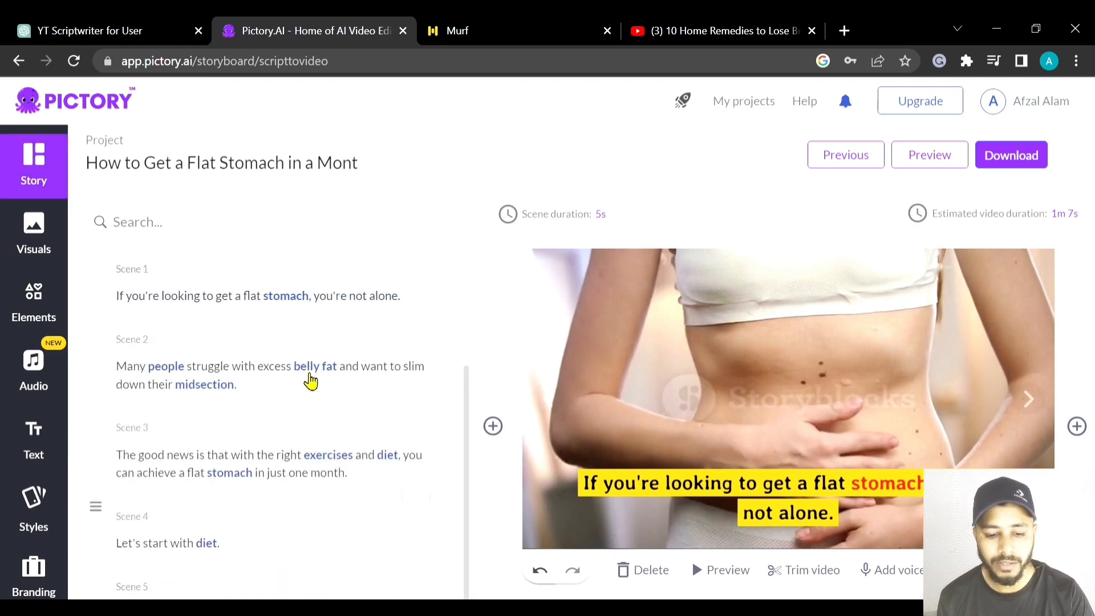
left_click(203, 358)
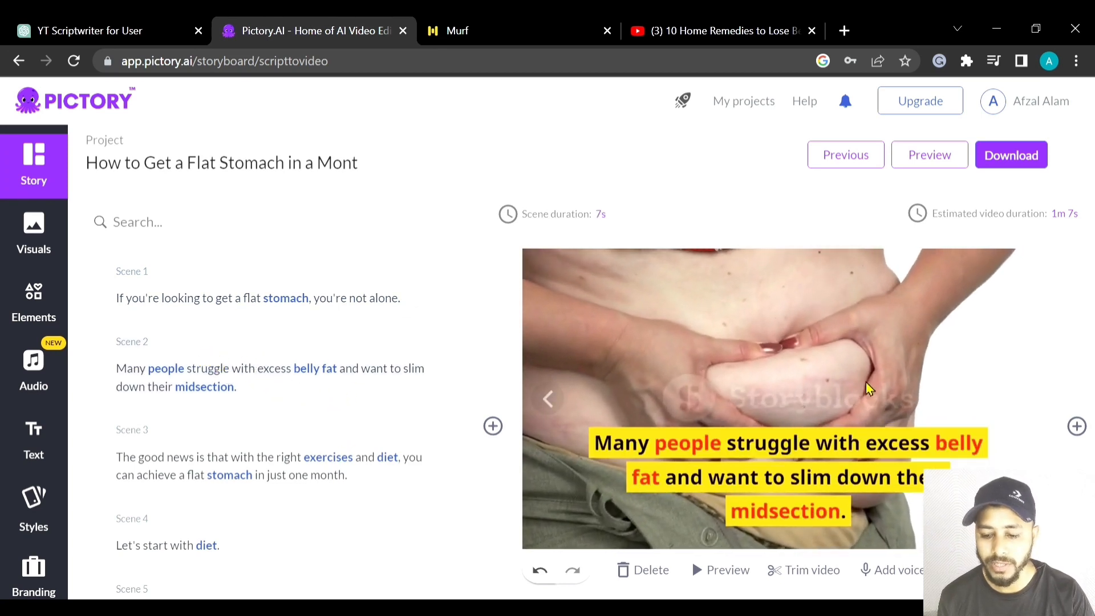
left_click(539, 225)
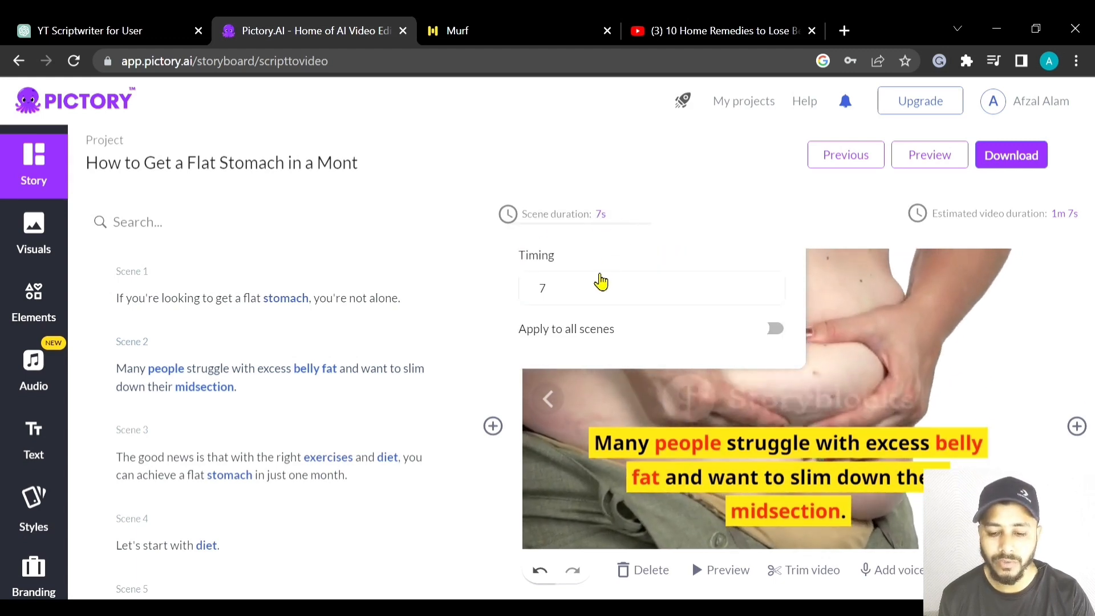
left_click(767, 291)
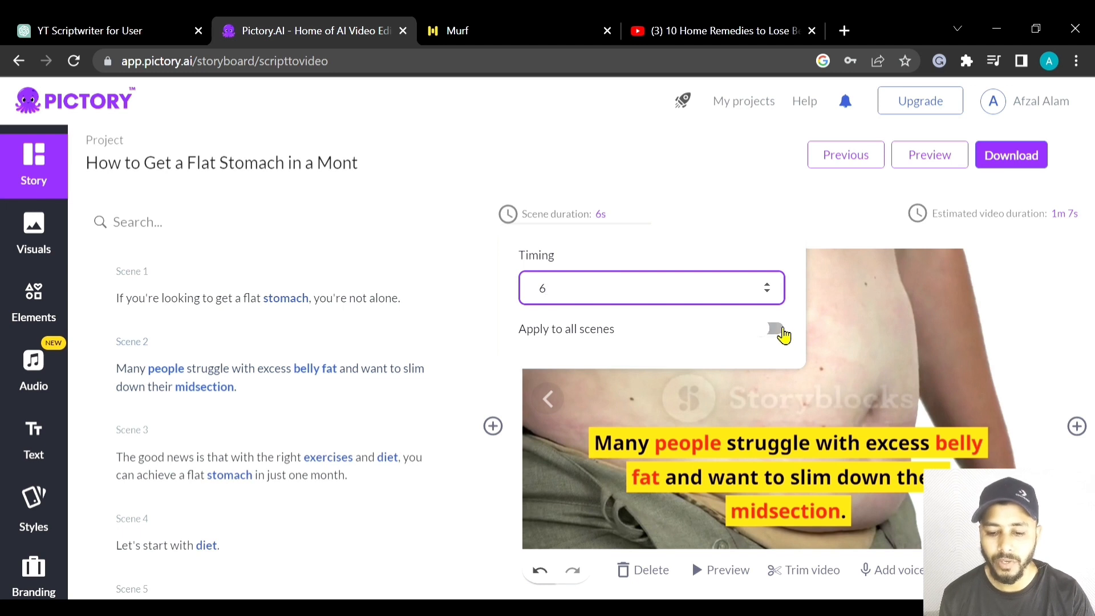
left_click(634, 324)
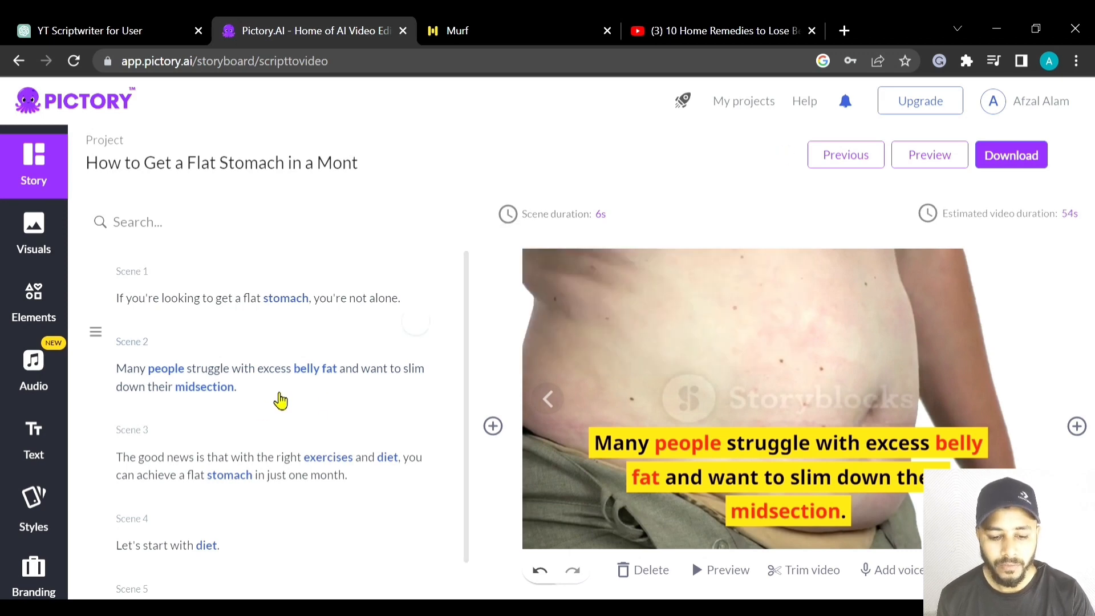
- Open the voice-over options for Scene 2
scroll(286, 399, "down", 1)
scroll(340, 405, "down", 6)
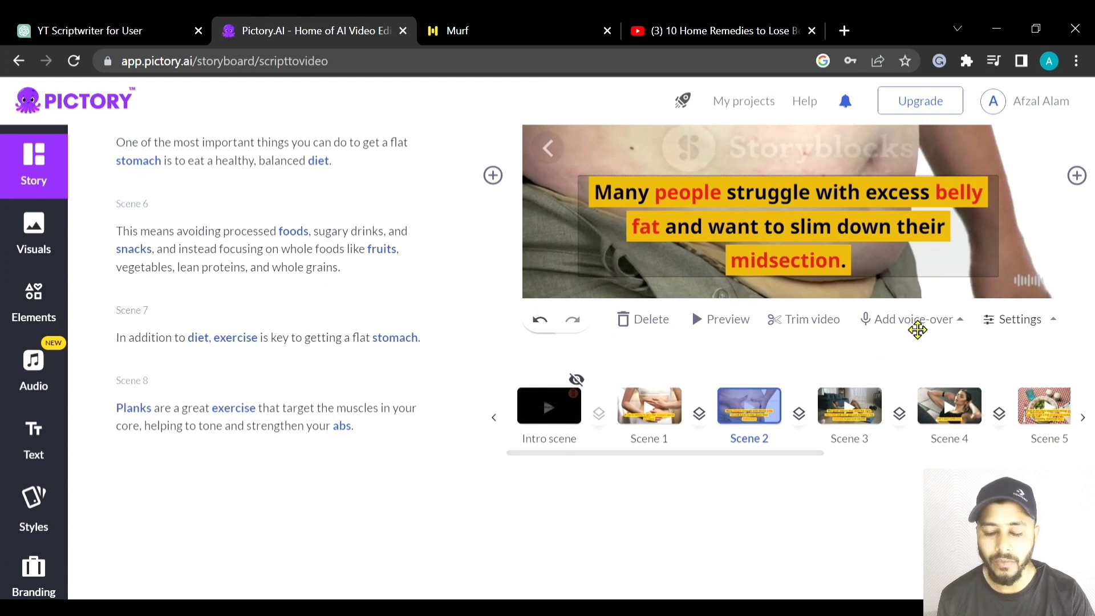
left_click(915, 326)
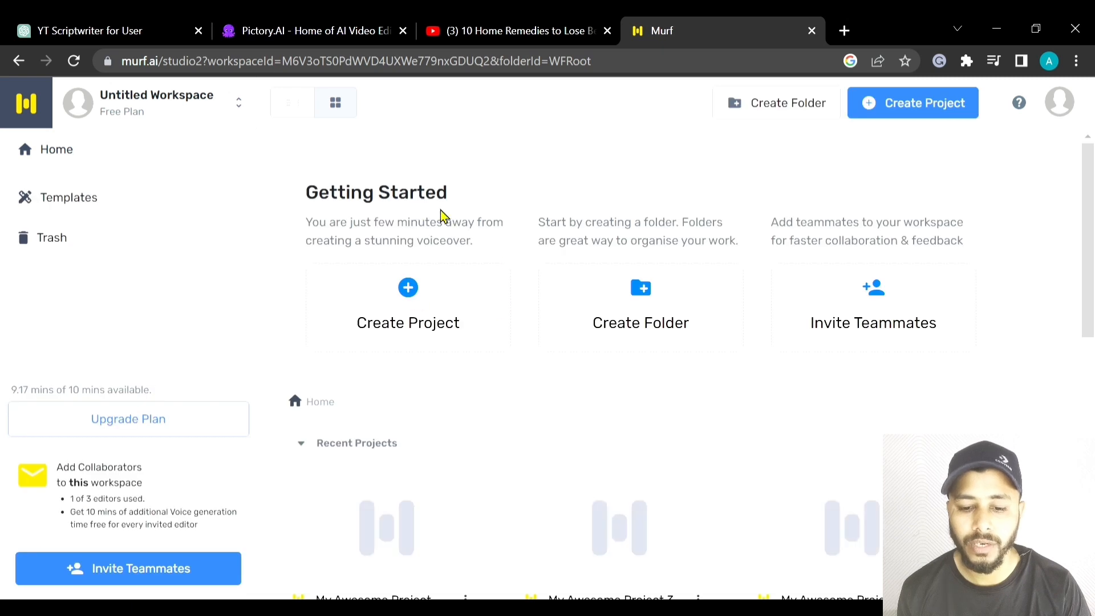
- Switch to Murf and create a blank audio project titled "test 1"
left_click(433, 325)
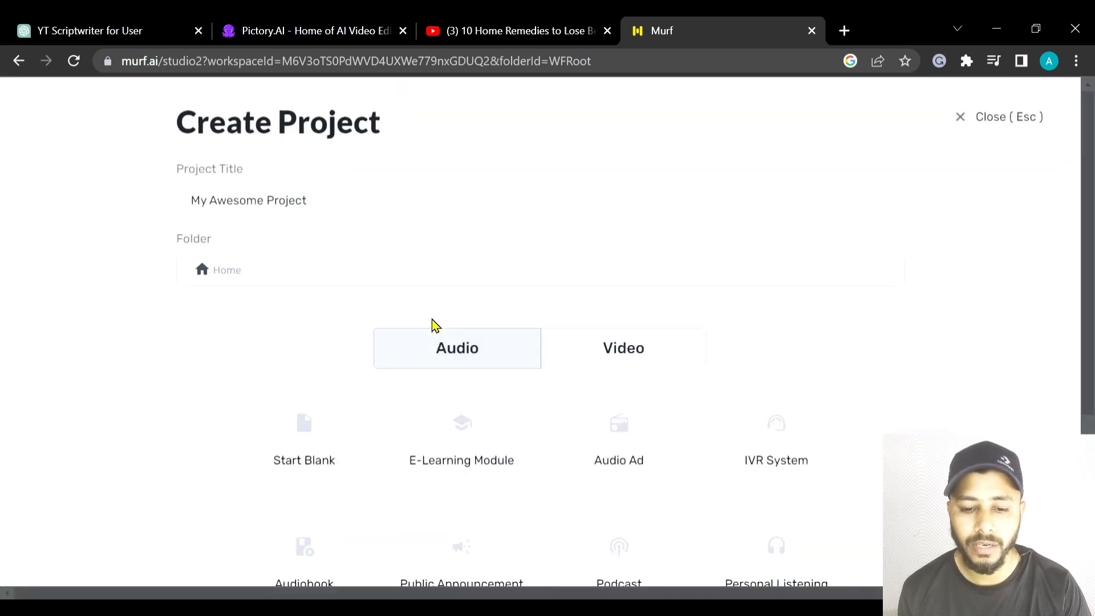
left_click_drag(352, 205, 123, 204)
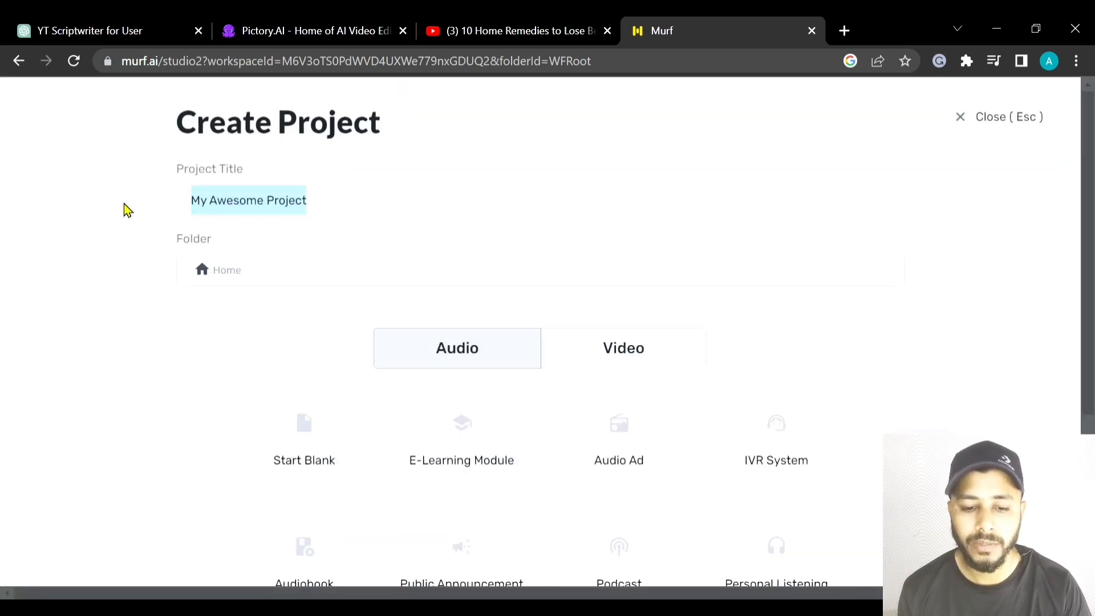
type("test 1")
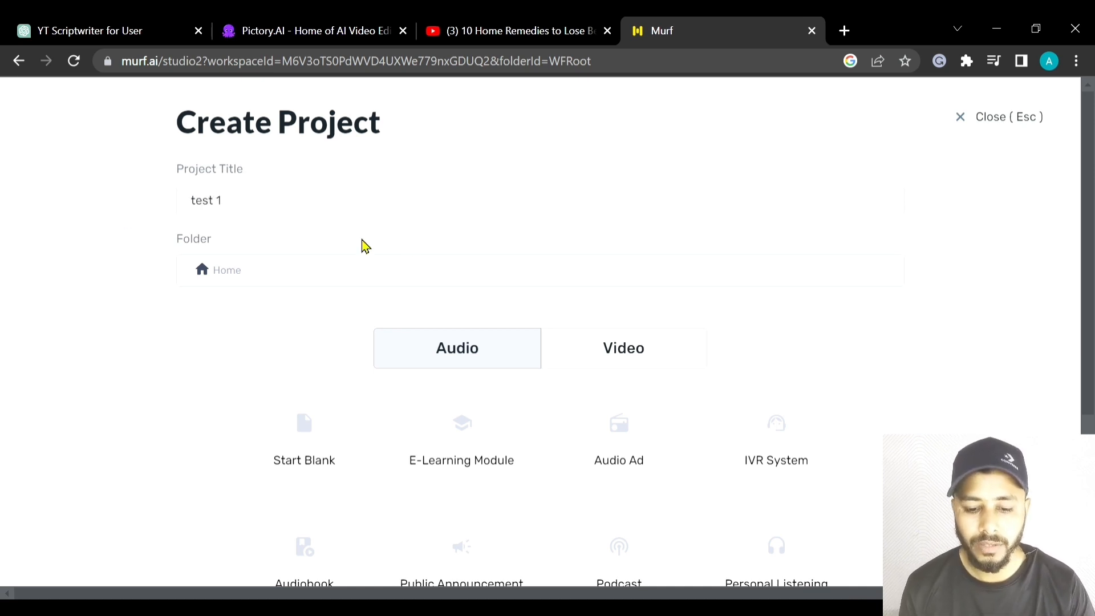
scroll(491, 306, "down", 2)
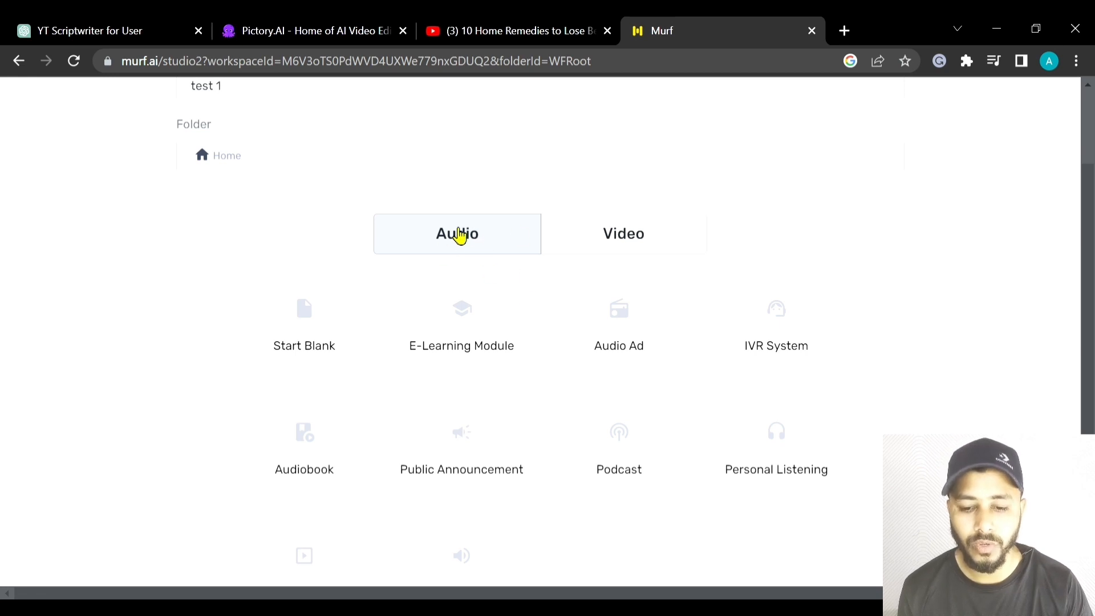
scroll(316, 310, "down", 2)
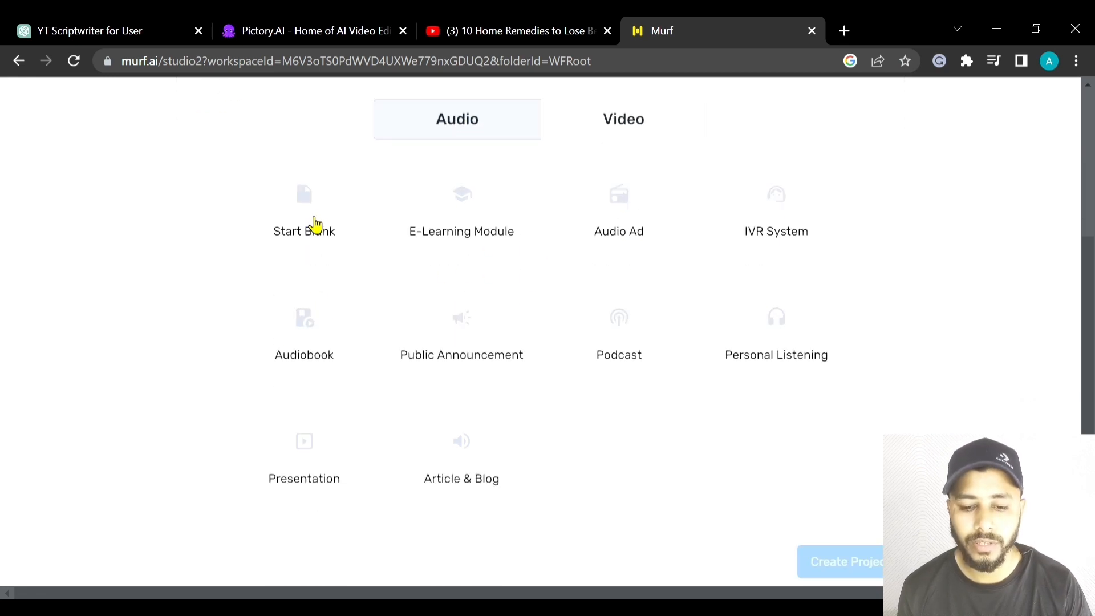
left_click(306, 221)
scroll(486, 201, "down", 1)
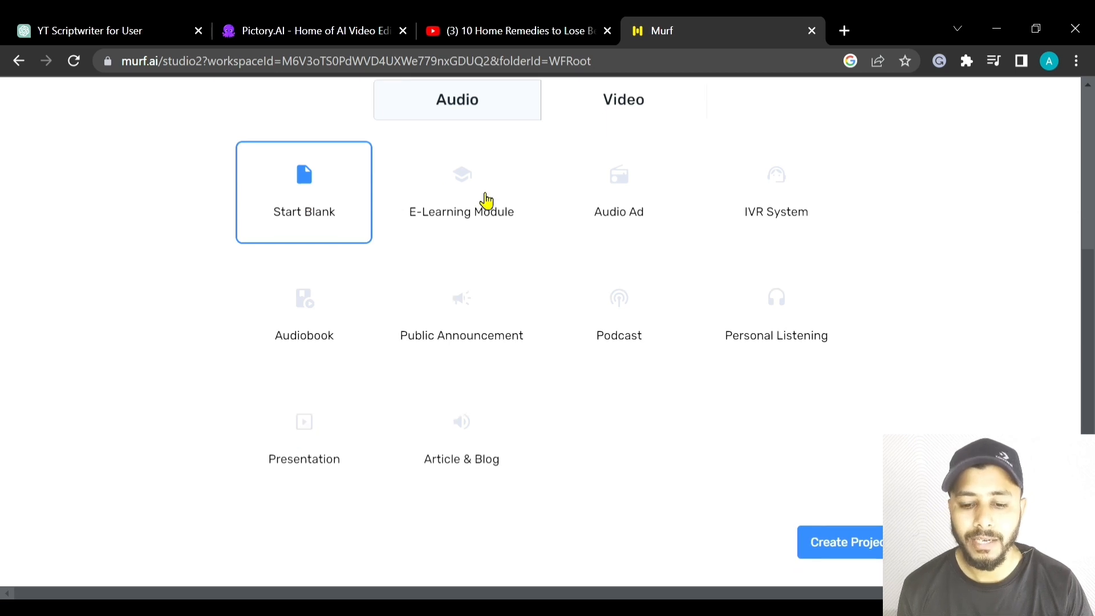
left_click(850, 534)
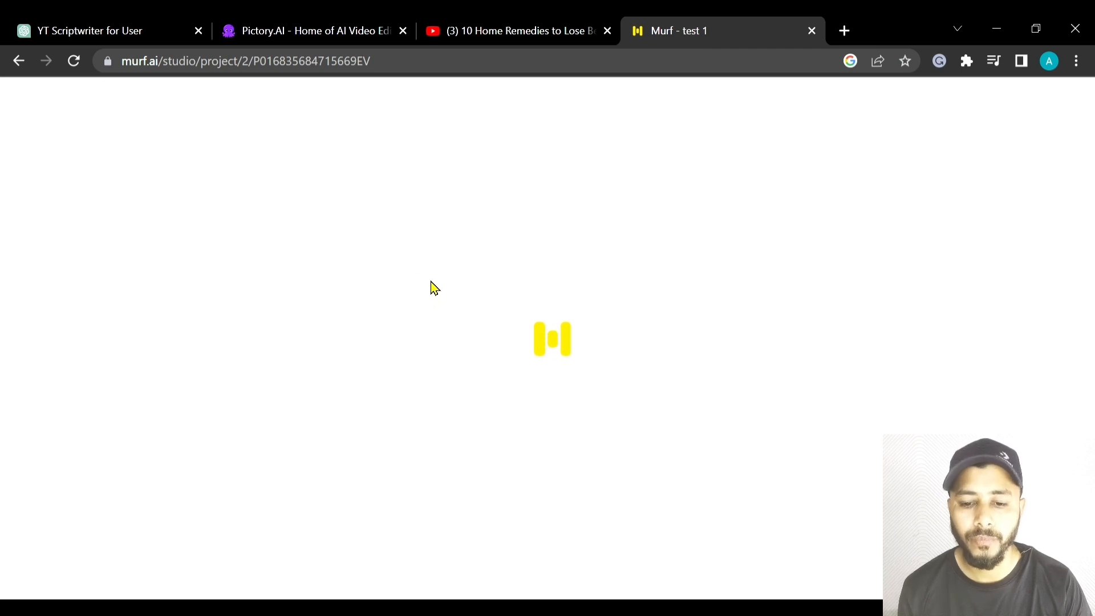
- Paste the flat stomach script into the empty text block, splitting it by sentences
left_click(240, 206)
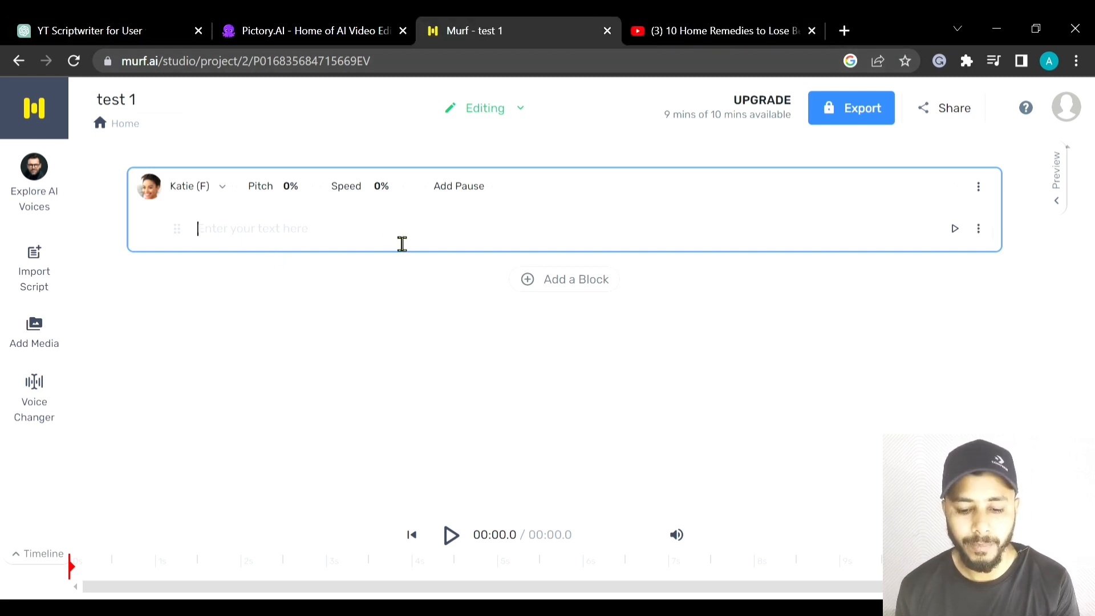
key("ctrl+v")
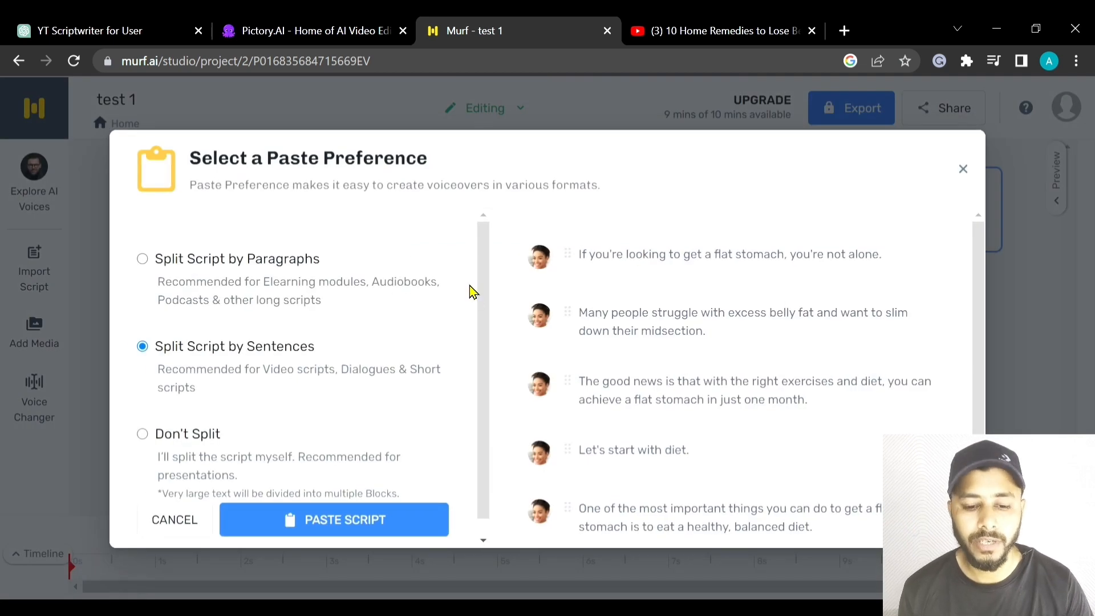
scroll(349, 287, "down", 1)
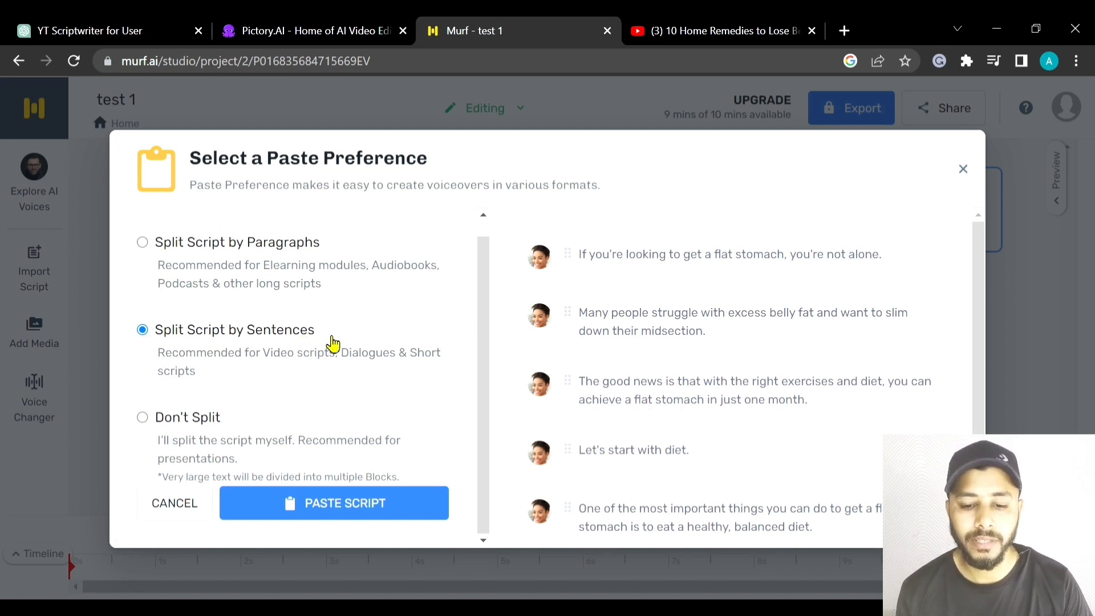
left_click(334, 508)
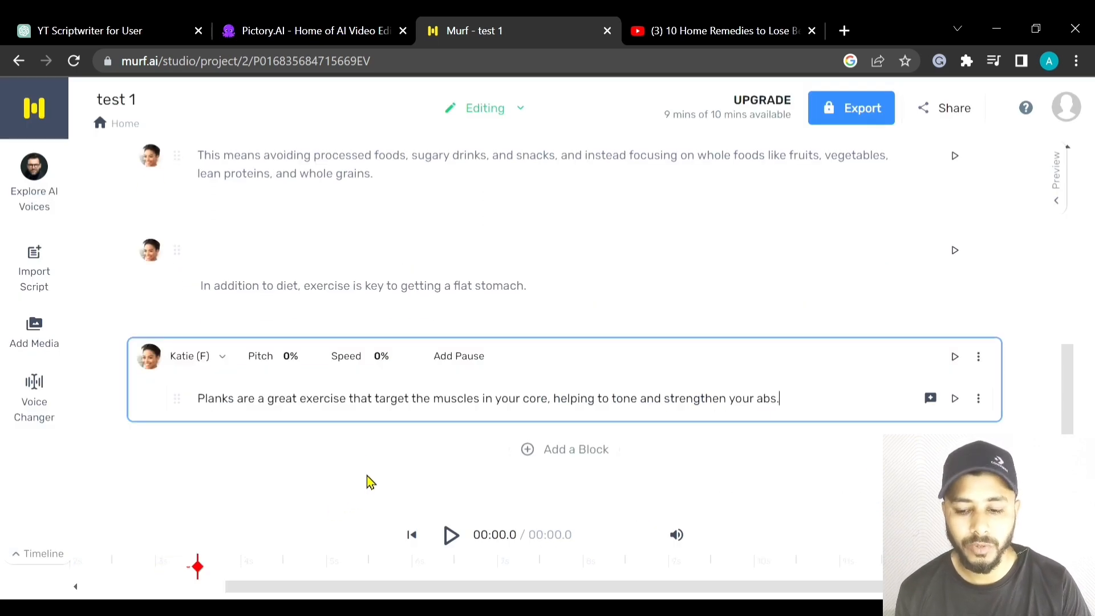
- Look through the pasted sentence blocks and play the voice-over of the first one
scroll(398, 349, "up", 8)
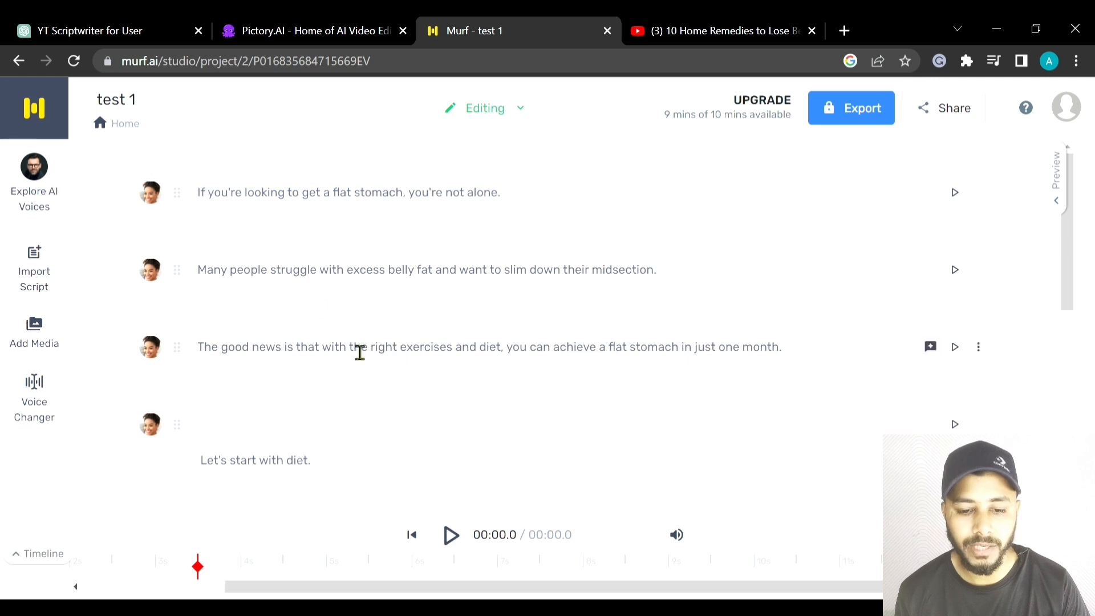
scroll(272, 300, "down", 4)
scroll(272, 301, "down", 4)
scroll(277, 313, "up", 6)
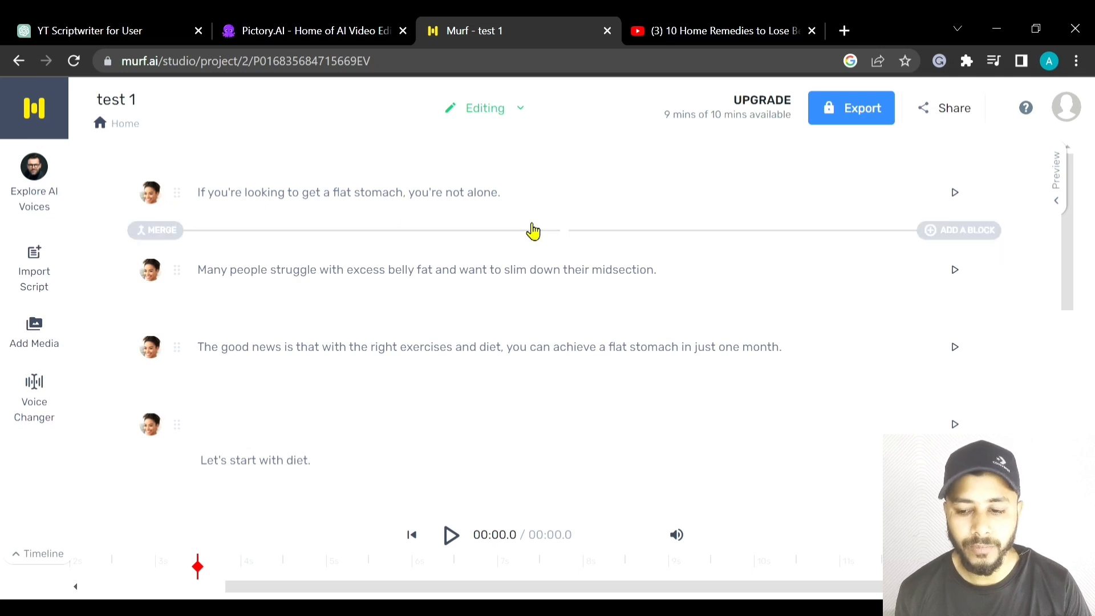
left_click(955, 193)
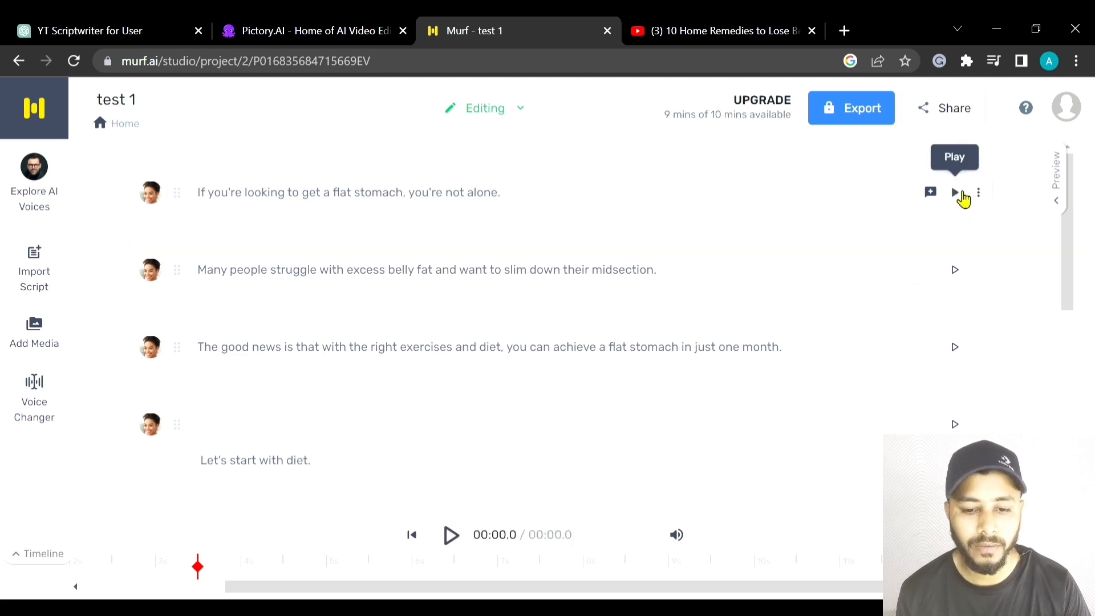
left_click(963, 198)
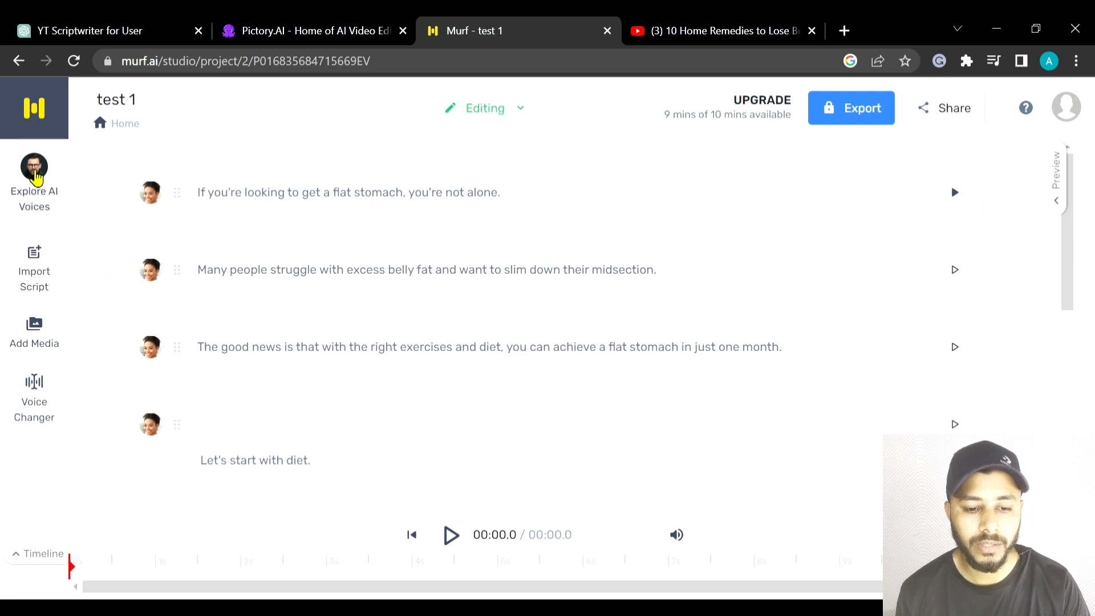
- Open the AI voice library and filter it to male US English voices across all age groups
left_click(34, 171)
scroll(357, 348, "up", 3)
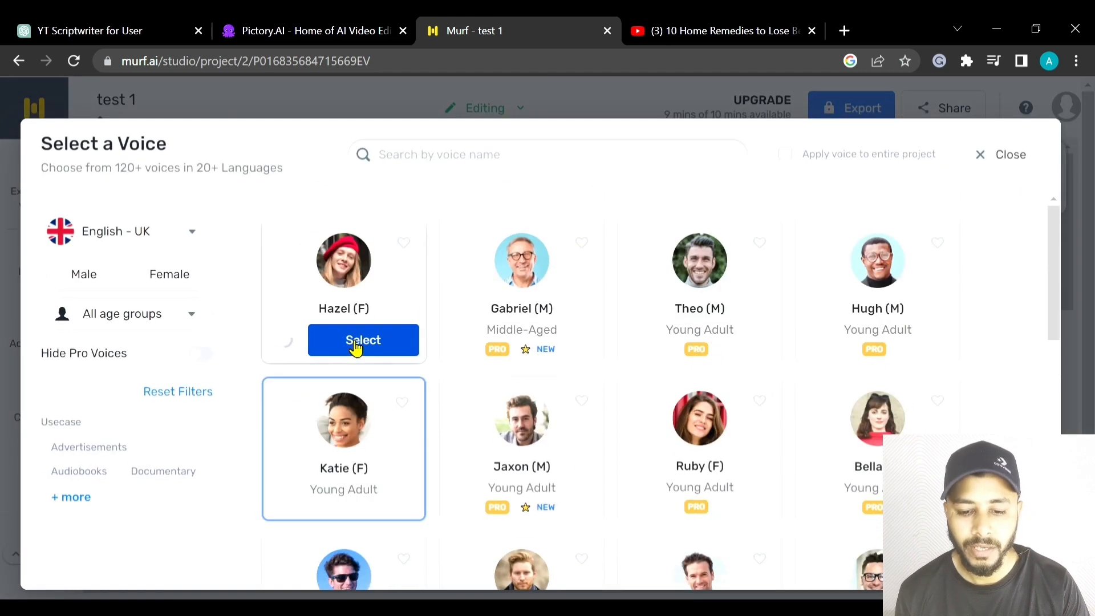
scroll(355, 346, "down", 7)
scroll(357, 347, "up", 6)
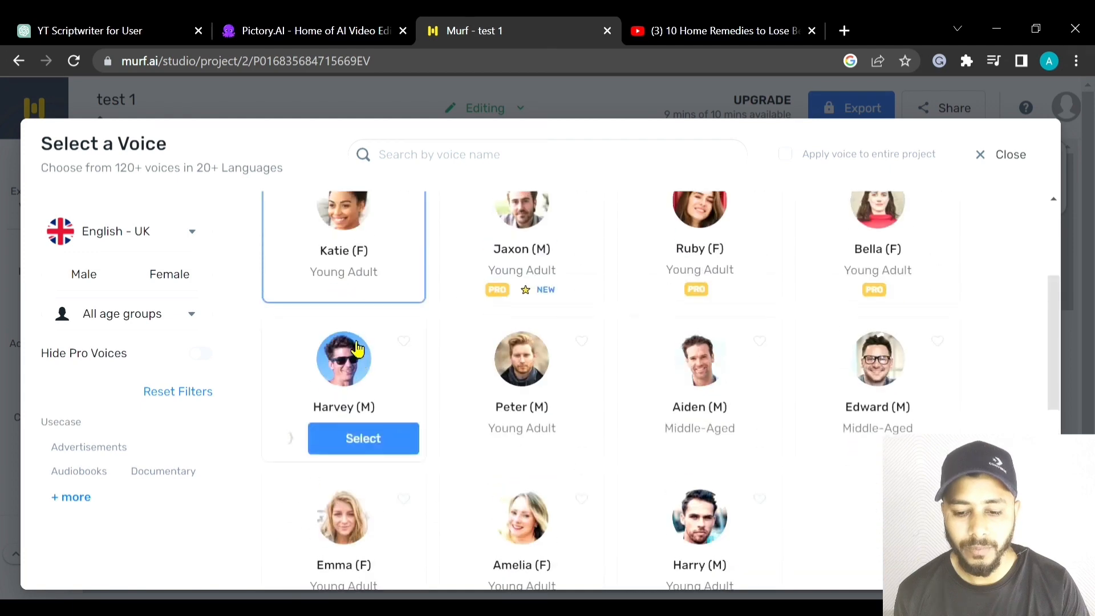
scroll(357, 348, "up", 3)
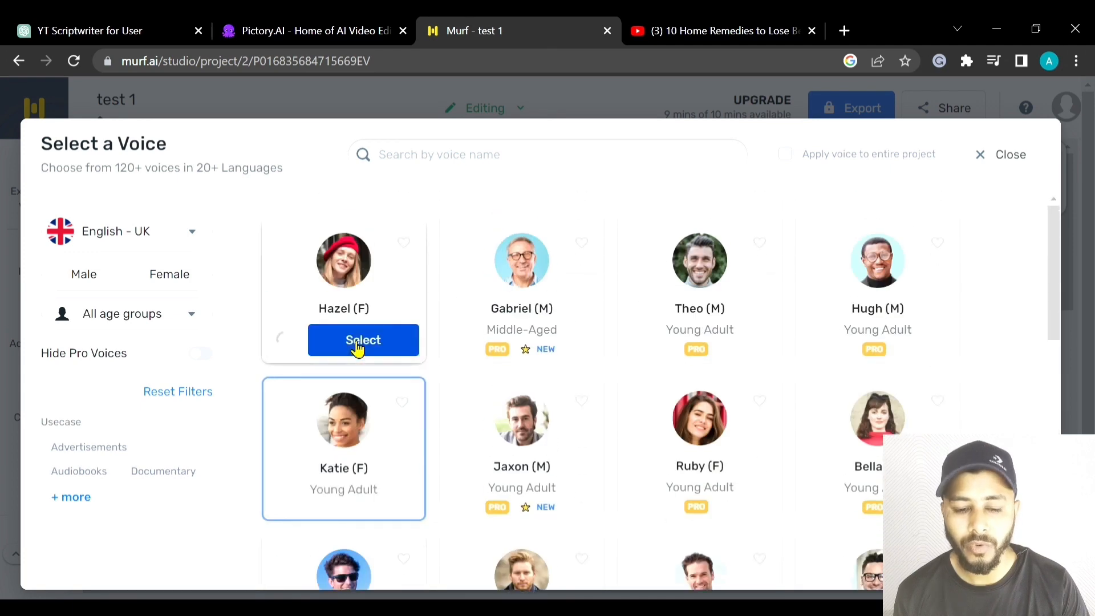
left_click(154, 232)
scroll(162, 330, "down", 5)
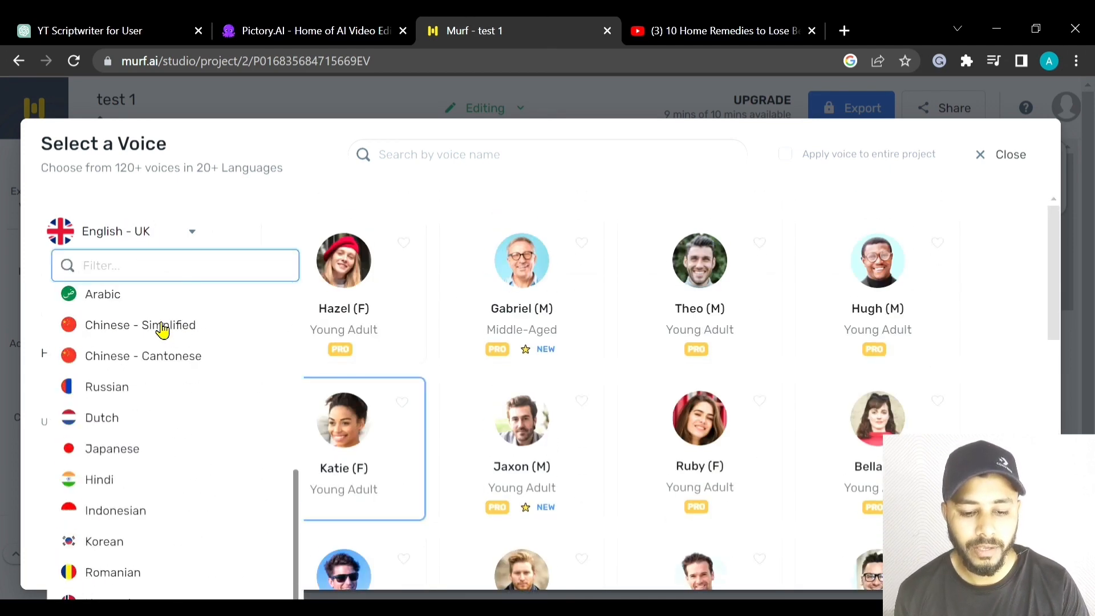
scroll(163, 330, "up", 5)
left_click(151, 301)
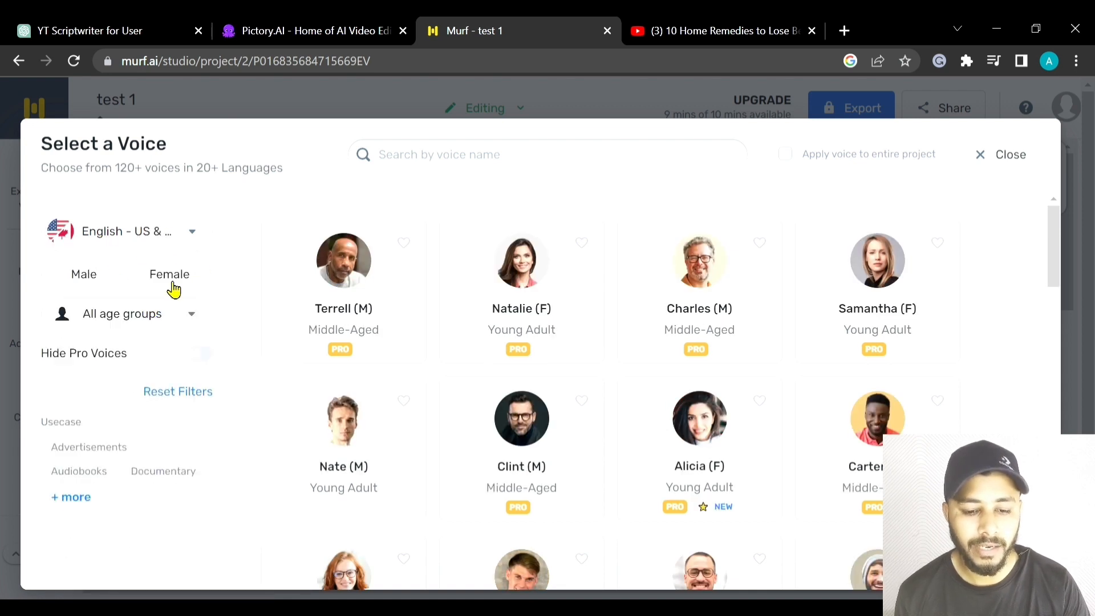
left_click(93, 277)
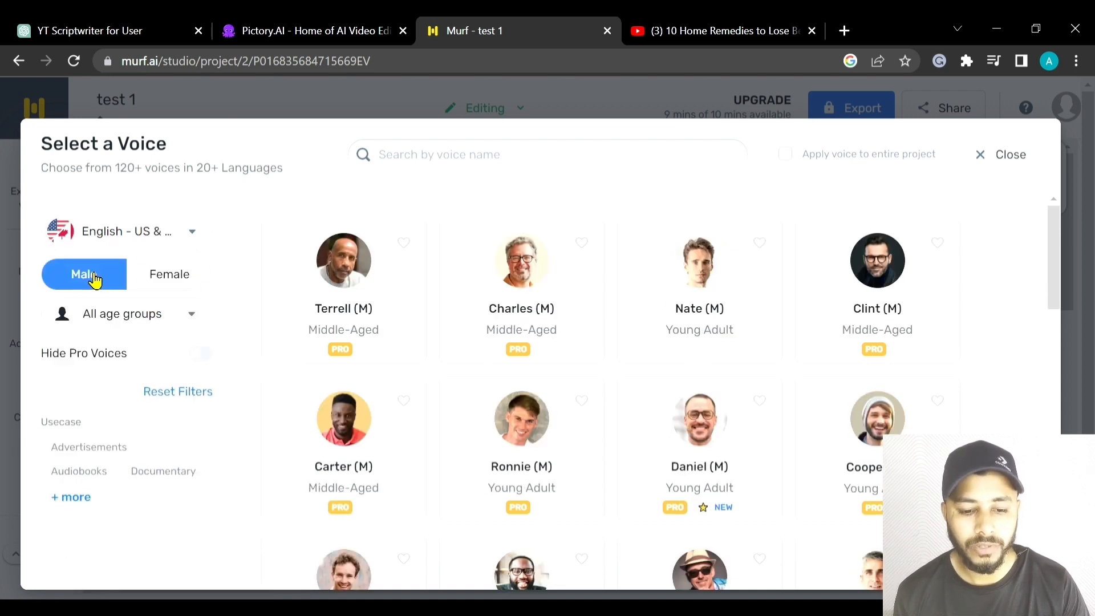
scroll(150, 302, "down", 1)
left_click(142, 288)
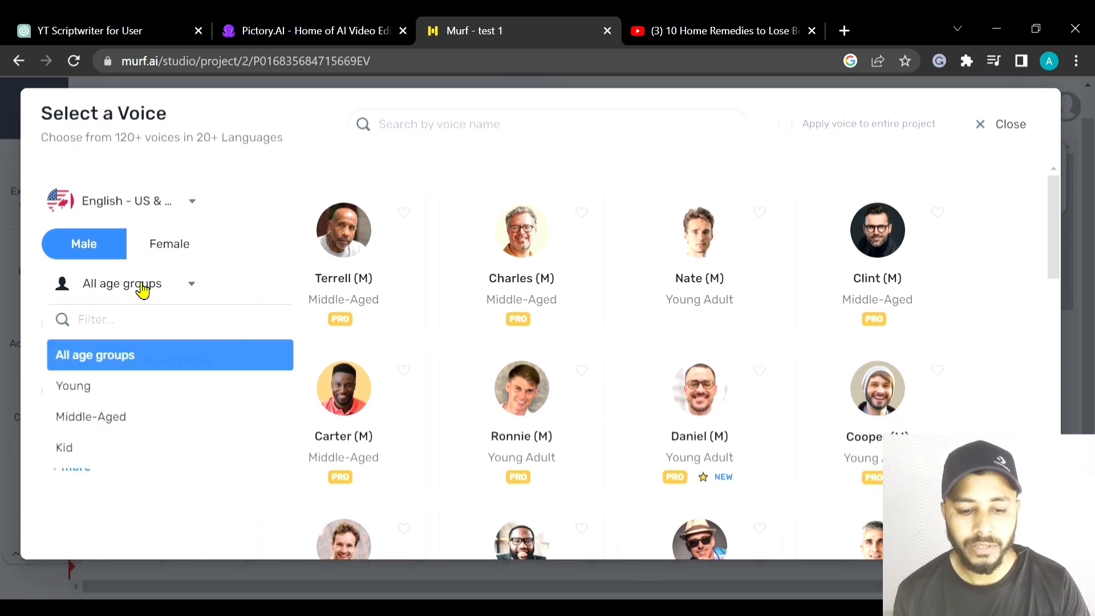
left_click(146, 357)
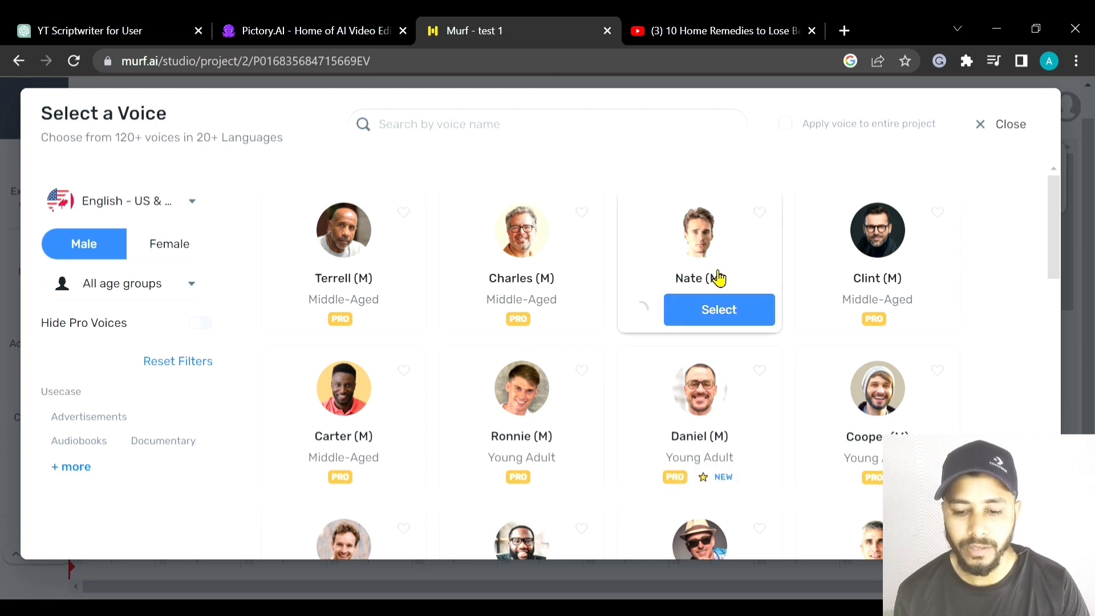
- Play the sample of the Nate voice, browse the other male voices, and try to select Nate for the project
scroll(695, 300, "up", 1)
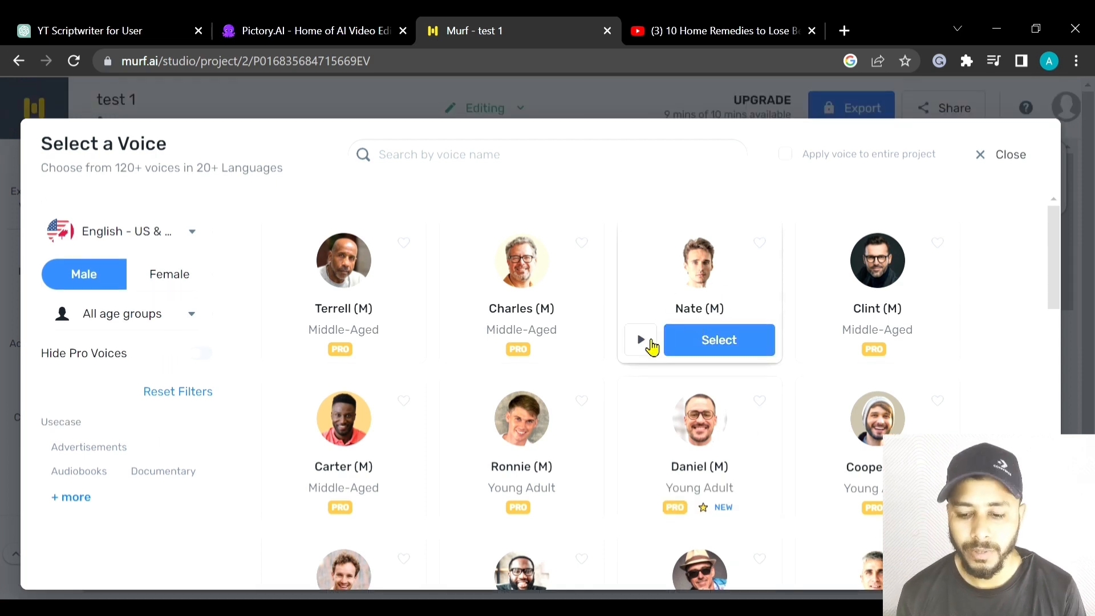
left_click(641, 341)
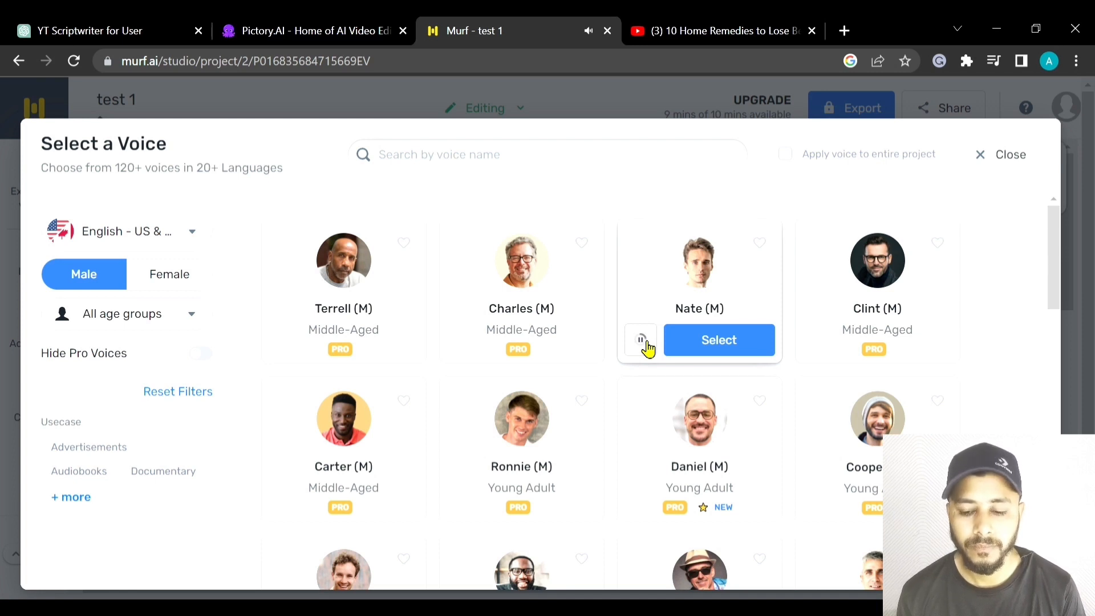
left_click(644, 344)
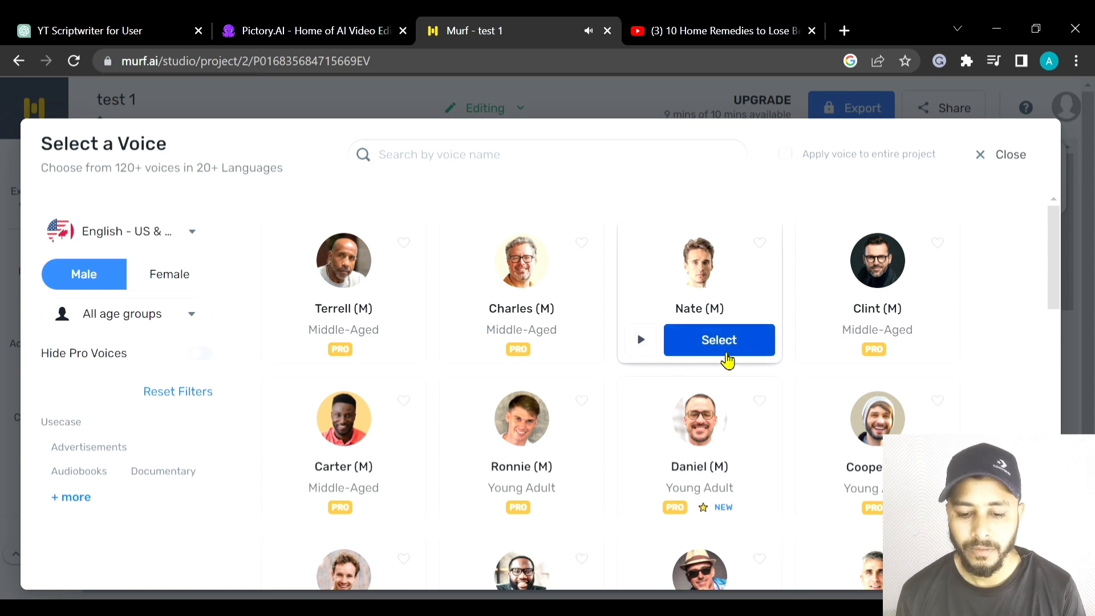
scroll(737, 368, "down", 1)
scroll(737, 368, "down", 2)
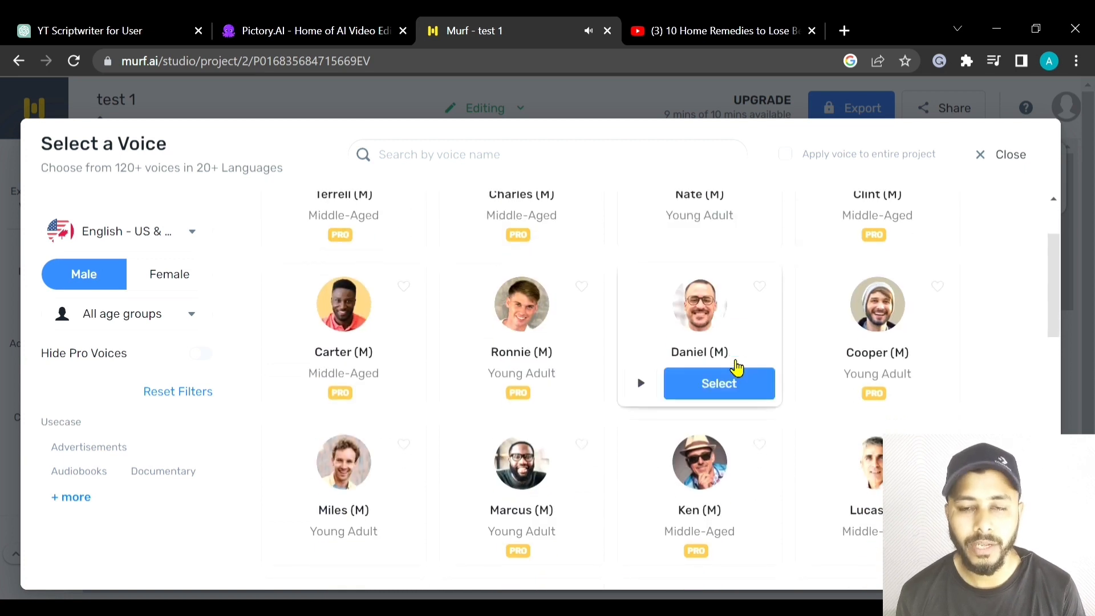
scroll(593, 507, "down", 2)
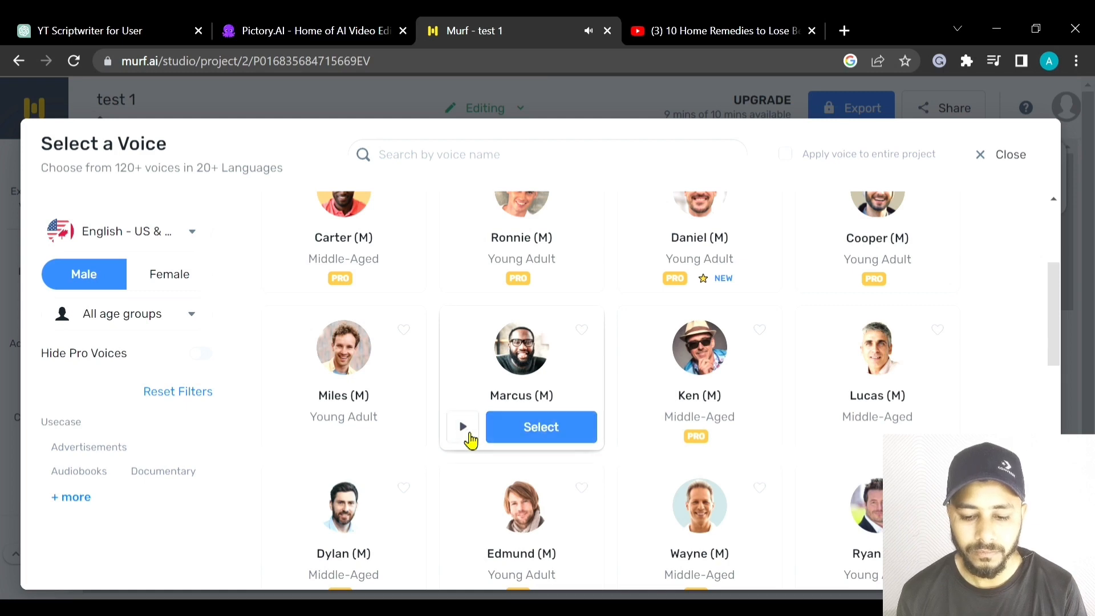
scroll(471, 439, "up", 4)
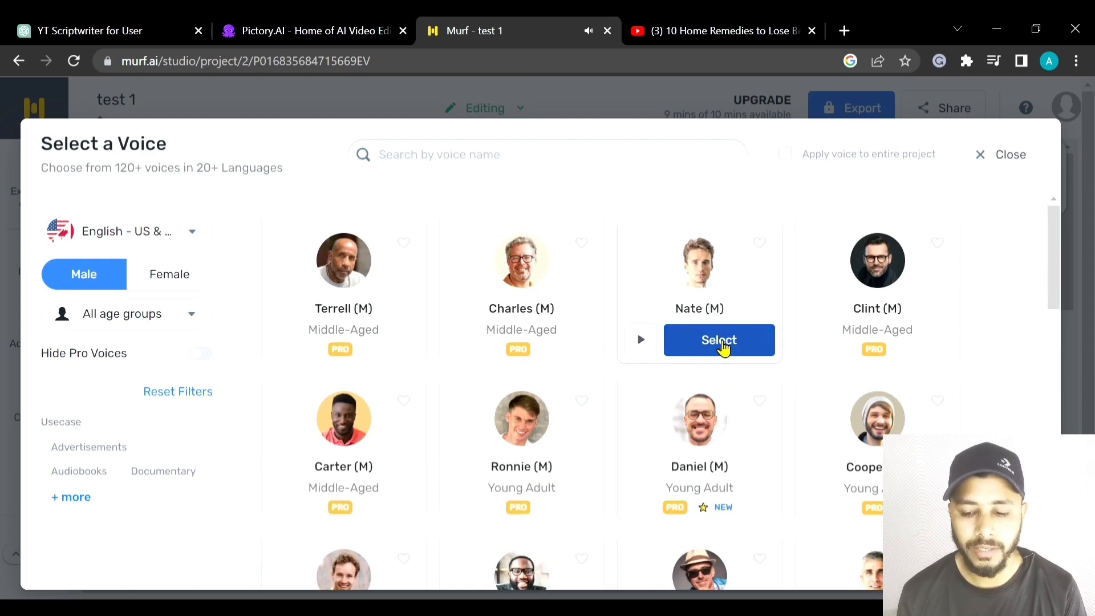
left_click(720, 342)
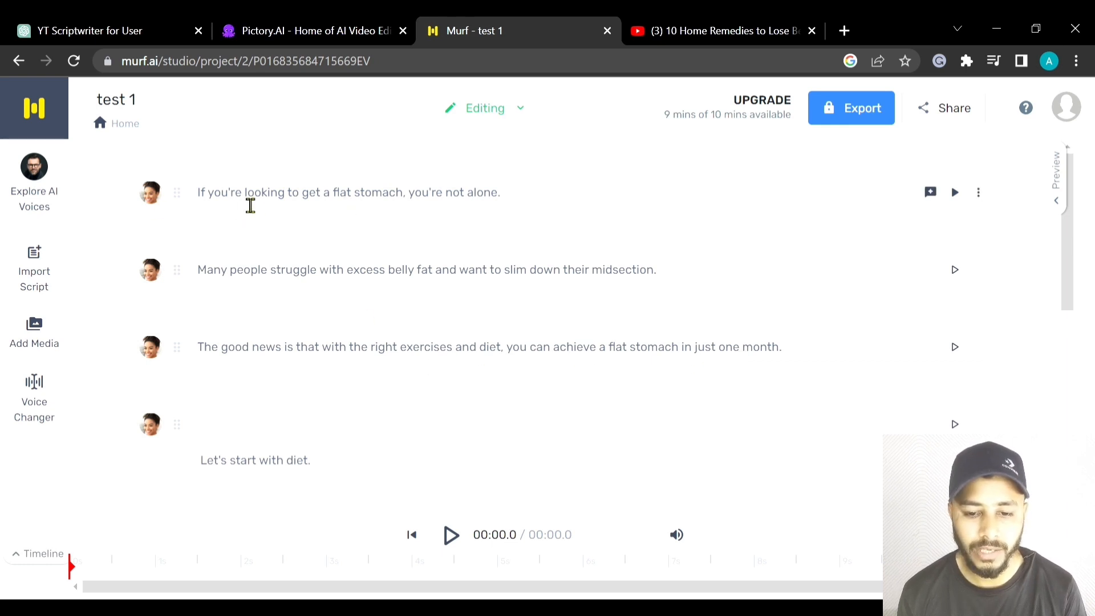
- Assign the male US English voice Nate to the first sentence block
left_click(322, 206)
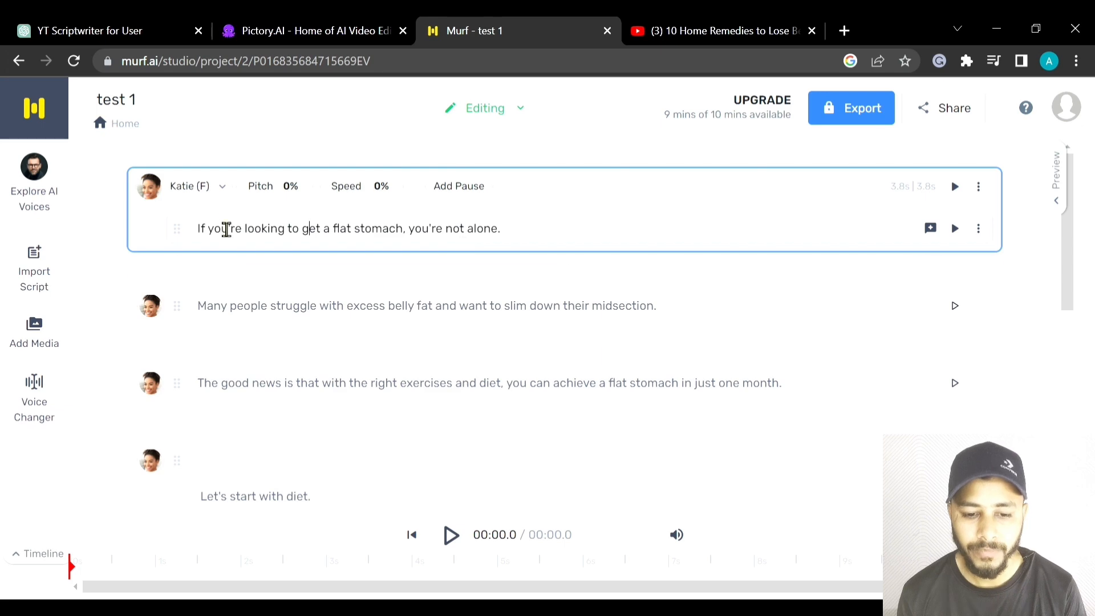
left_click(223, 190)
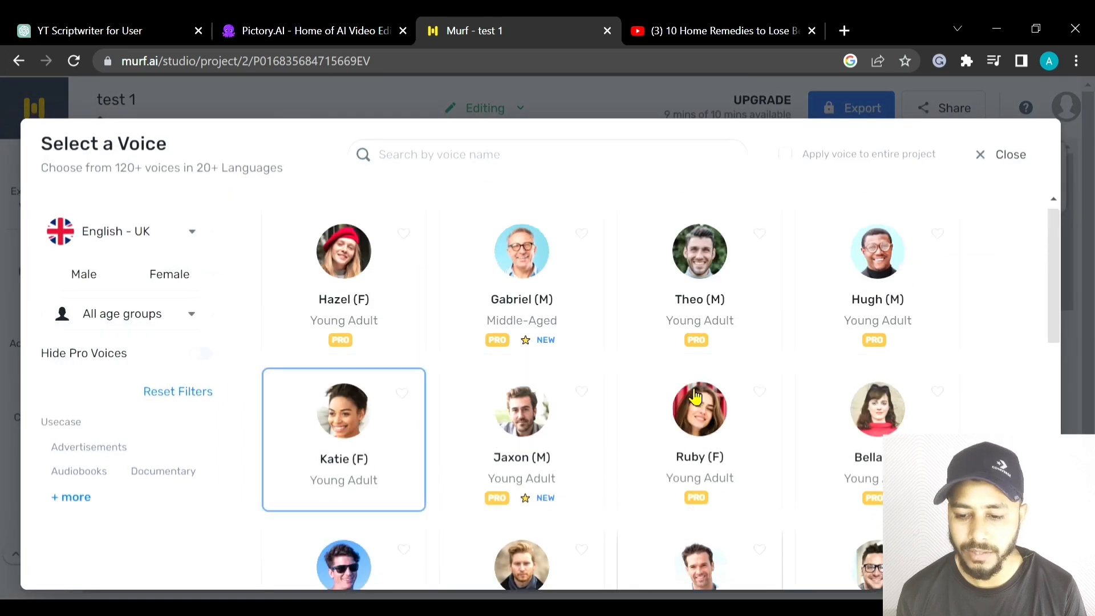
left_click(167, 244)
left_click(174, 308)
left_click(95, 284)
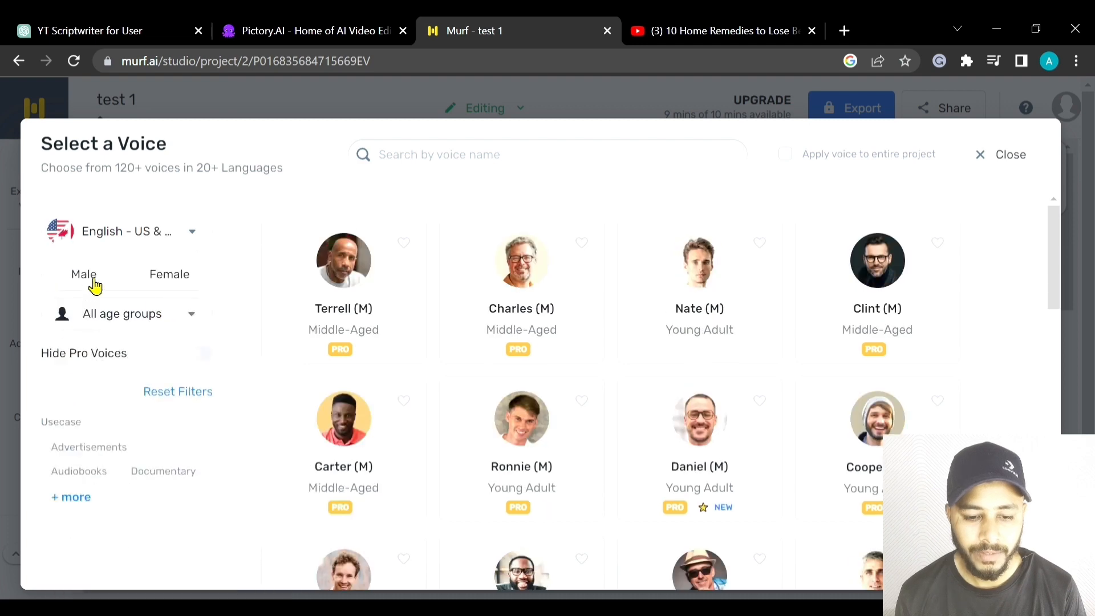
mouse_move(710, 358)
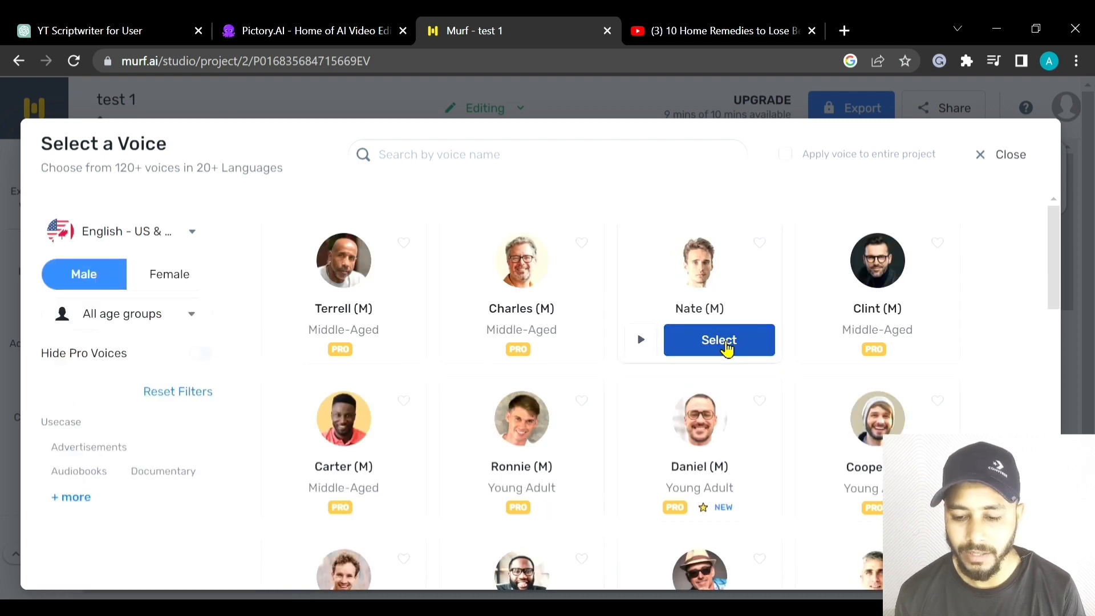
left_click(719, 342)
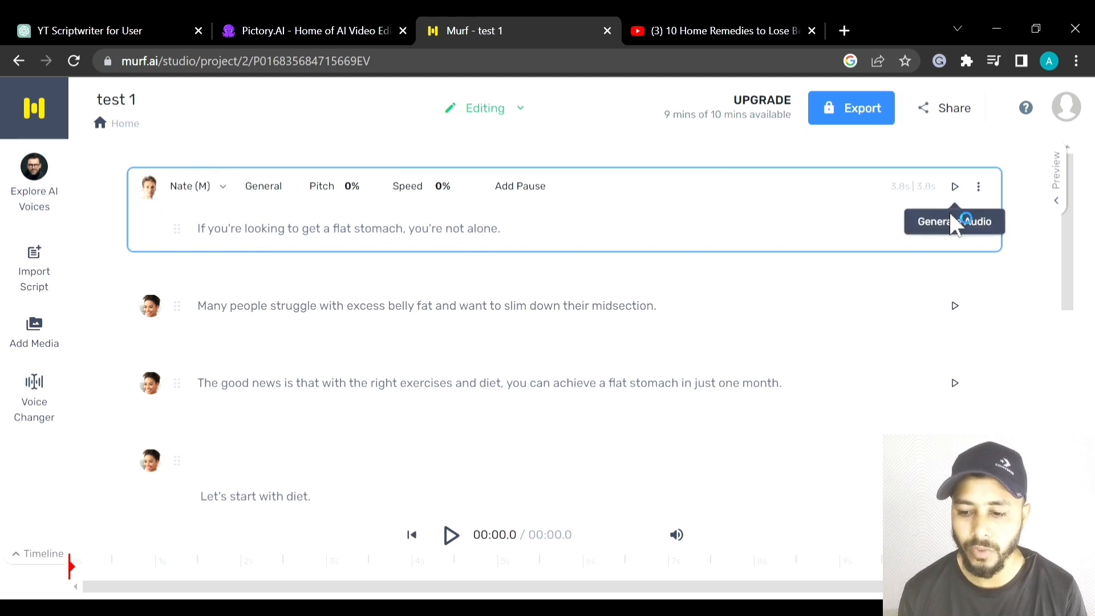
- Generate the first sentence's audio with the Nate voice and play it
left_click(956, 230)
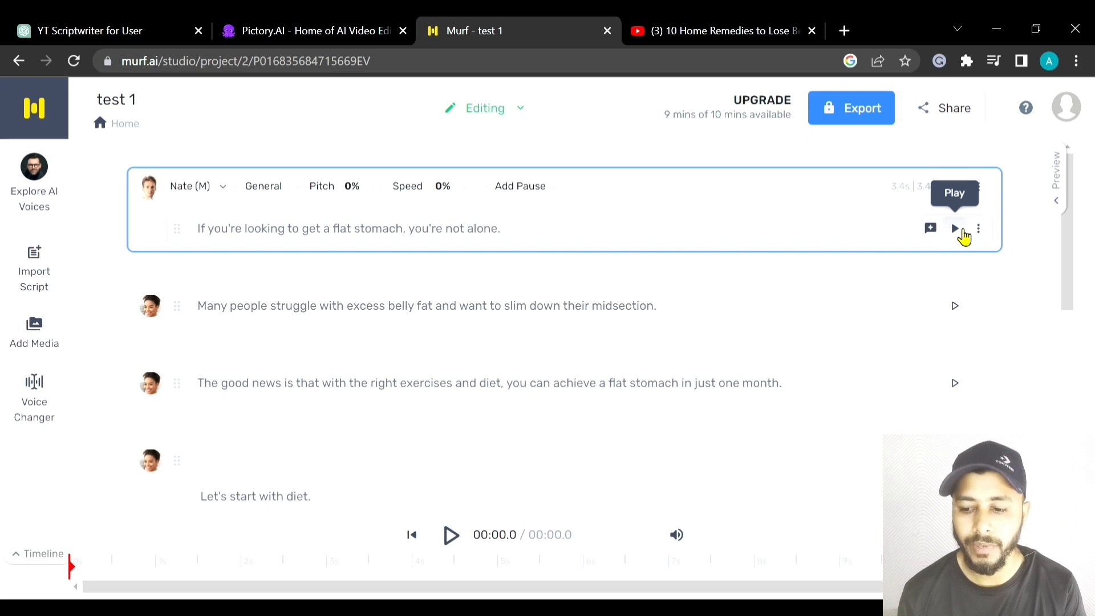
left_click(956, 229)
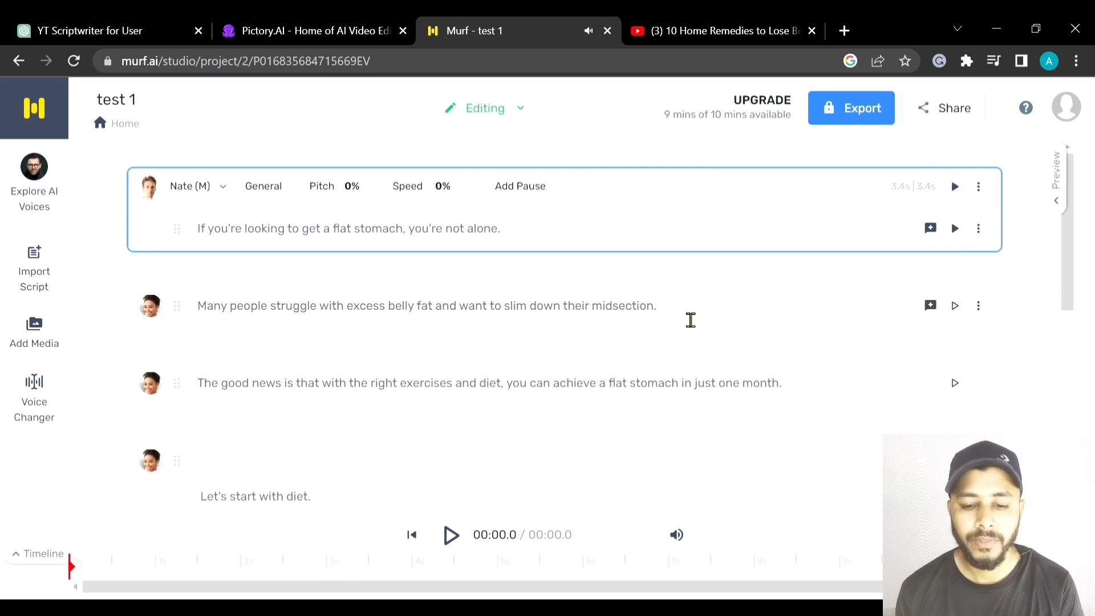
scroll(567, 406, "down", 5)
scroll(571, 406, "up", 5)
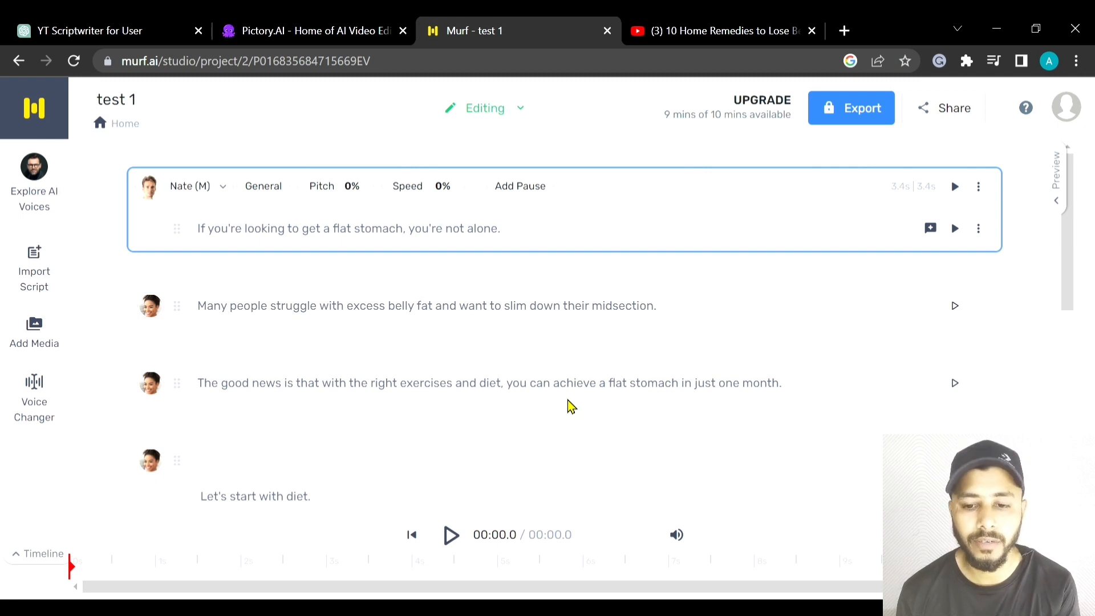
- Review the export formats and download the voice-over as Voice + Music in a single MP3 file
left_click(871, 118)
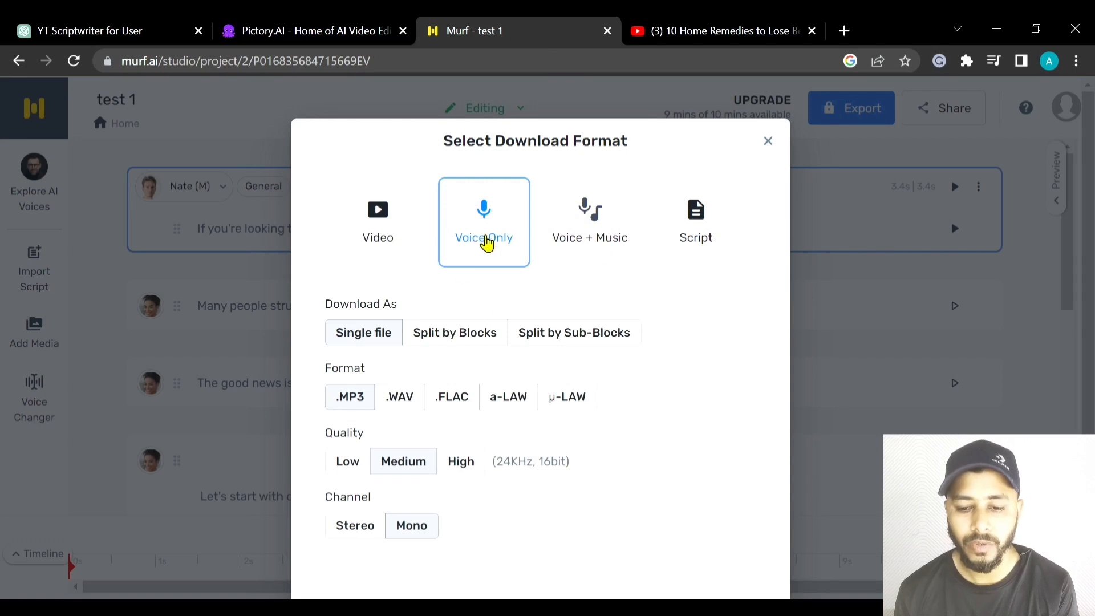
scroll(490, 241, "down", 2)
scroll(501, 240, "up", 2)
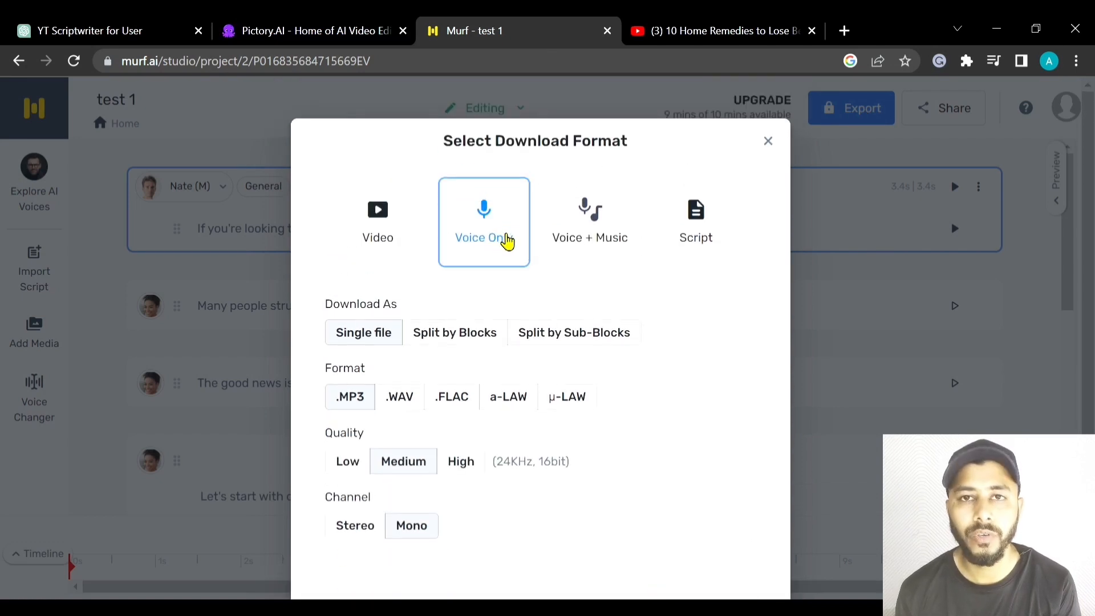
scroll(654, 315, "down", 2)
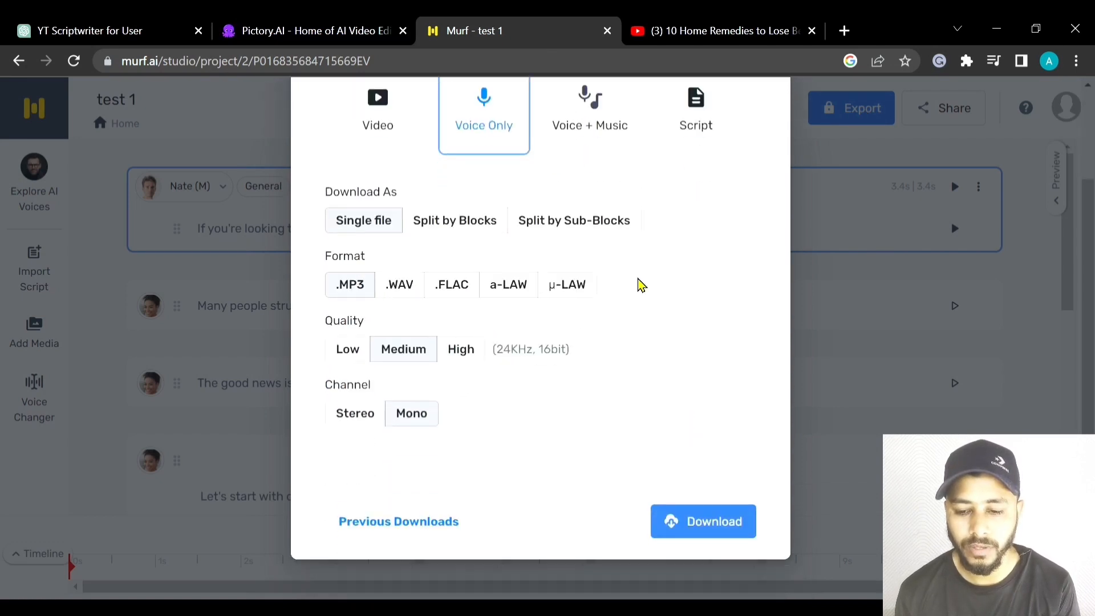
scroll(573, 227, "up", 2)
left_click(596, 221)
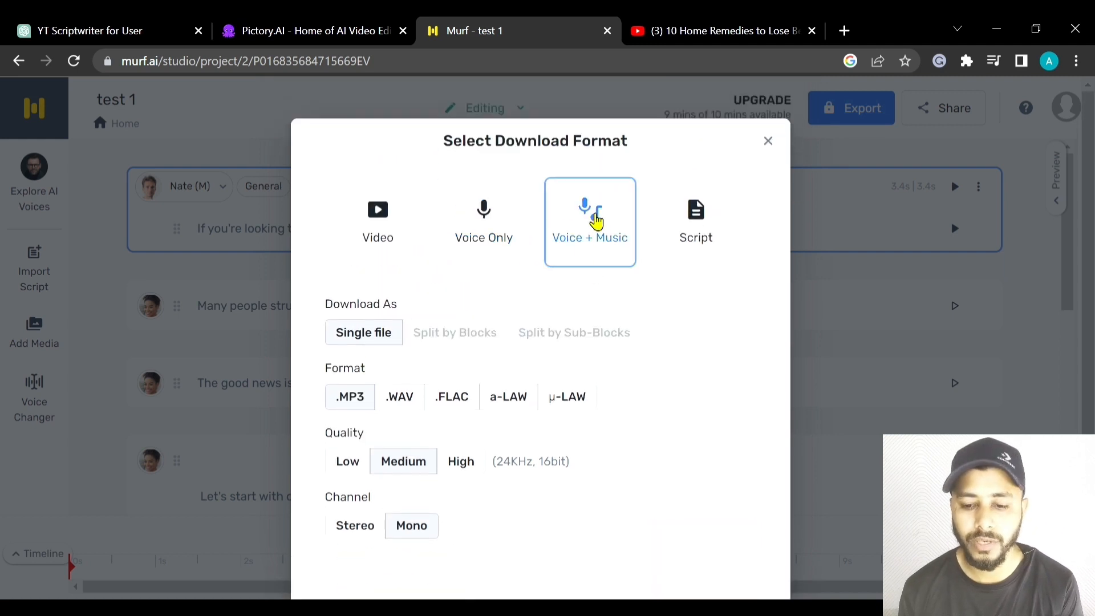
scroll(478, 239, "down", 2)
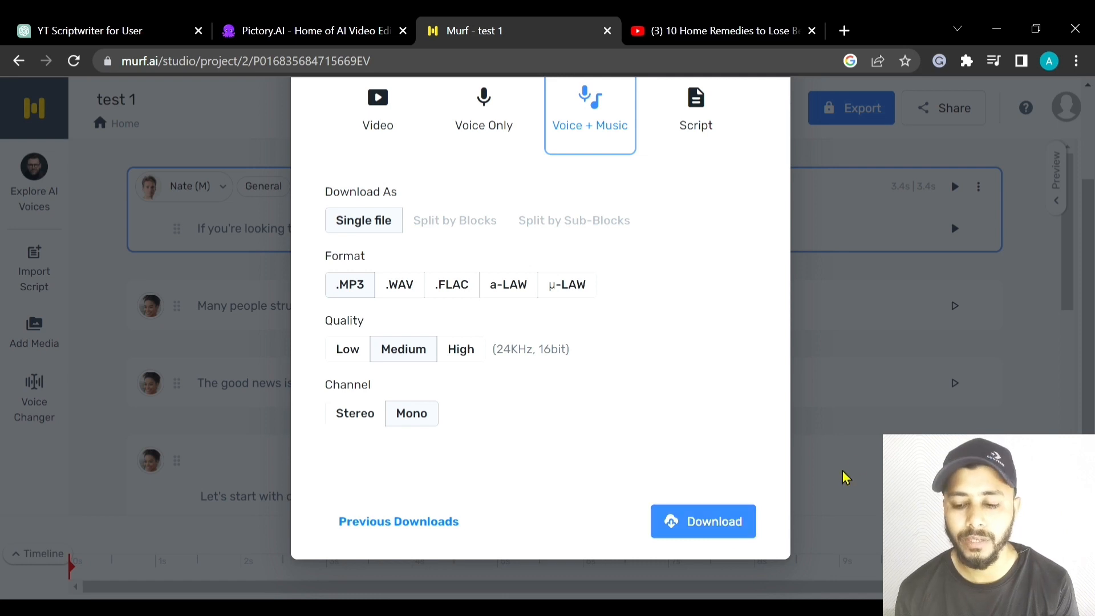
left_click(744, 529)
- Switch to Pictory and open the voice-over upload area for Scene 1
left_click(318, 31)
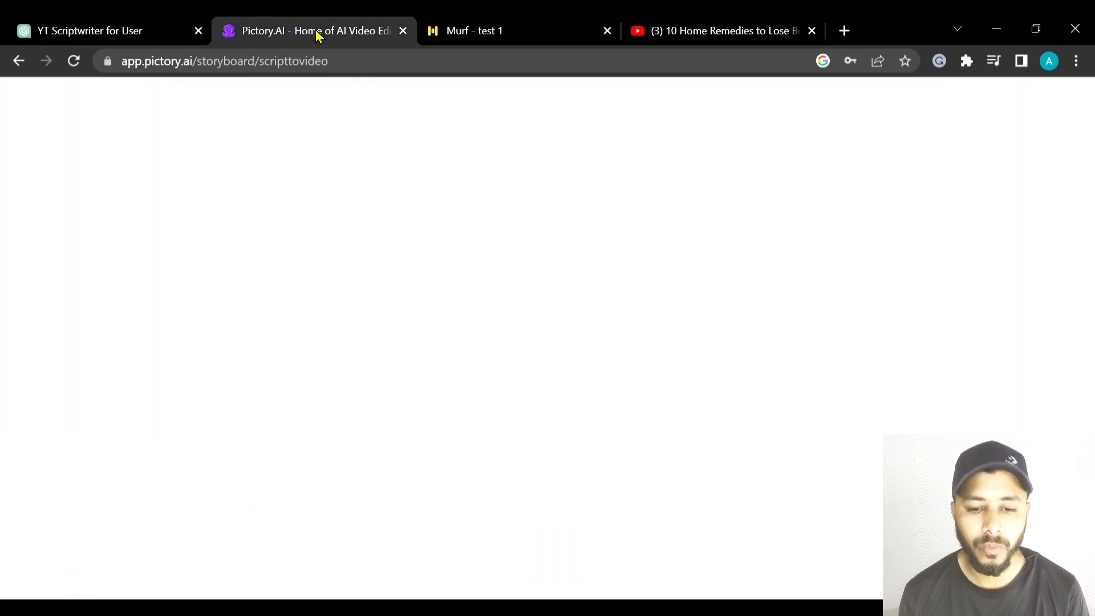
scroll(764, 353, "down", 2)
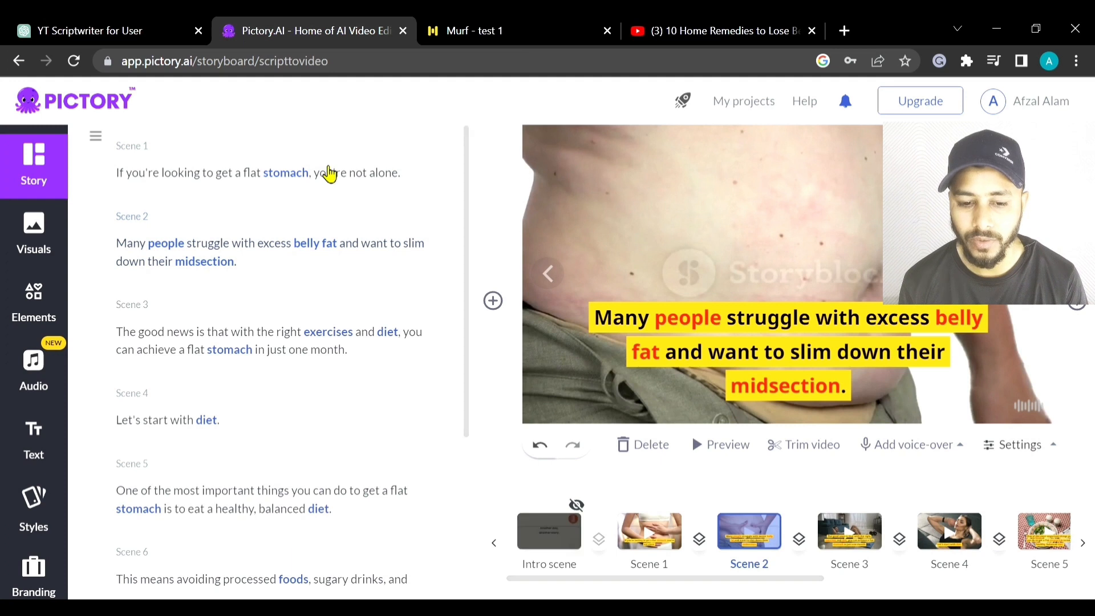
left_click(329, 174)
left_click(912, 445)
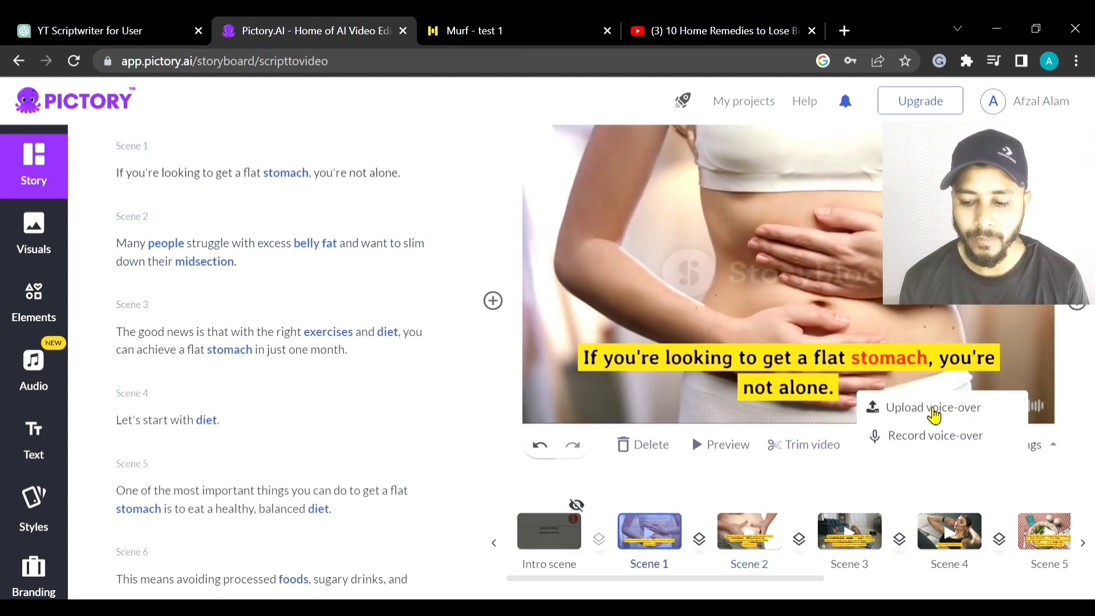
left_click(933, 408)
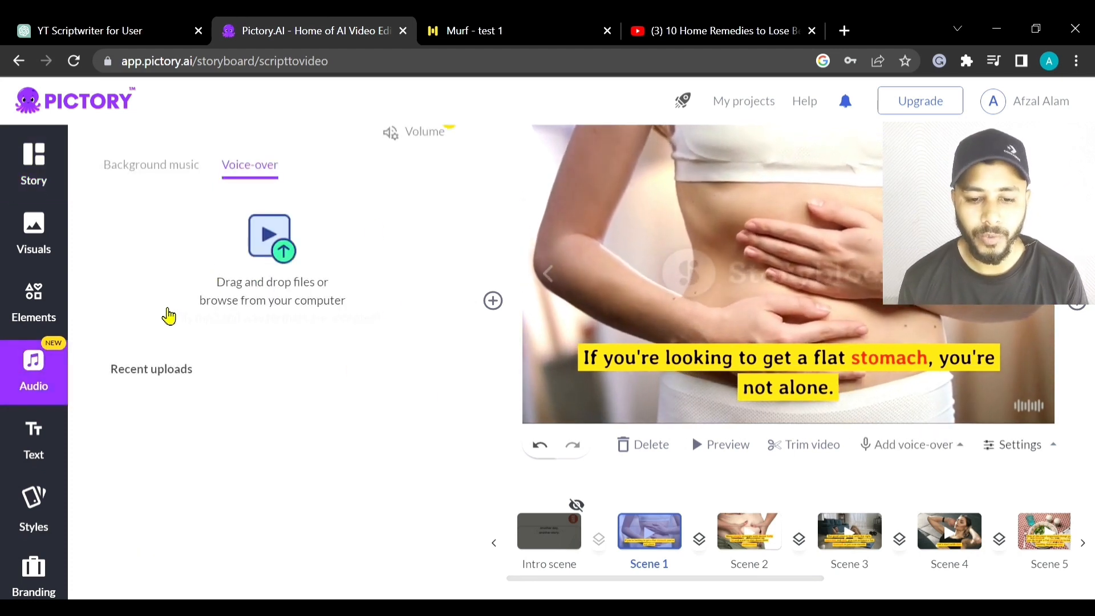
- Start preparing the flat stomach project for download as a video
scroll(366, 314, "up", 3)
scroll(621, 364, "down", 3)
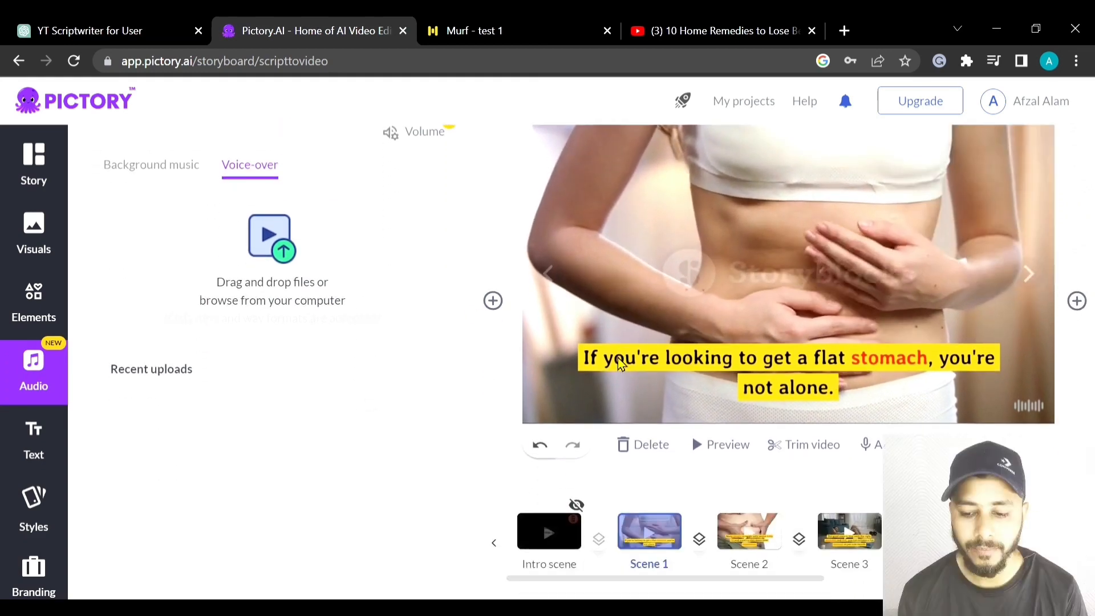
scroll(621, 363, "up", 3)
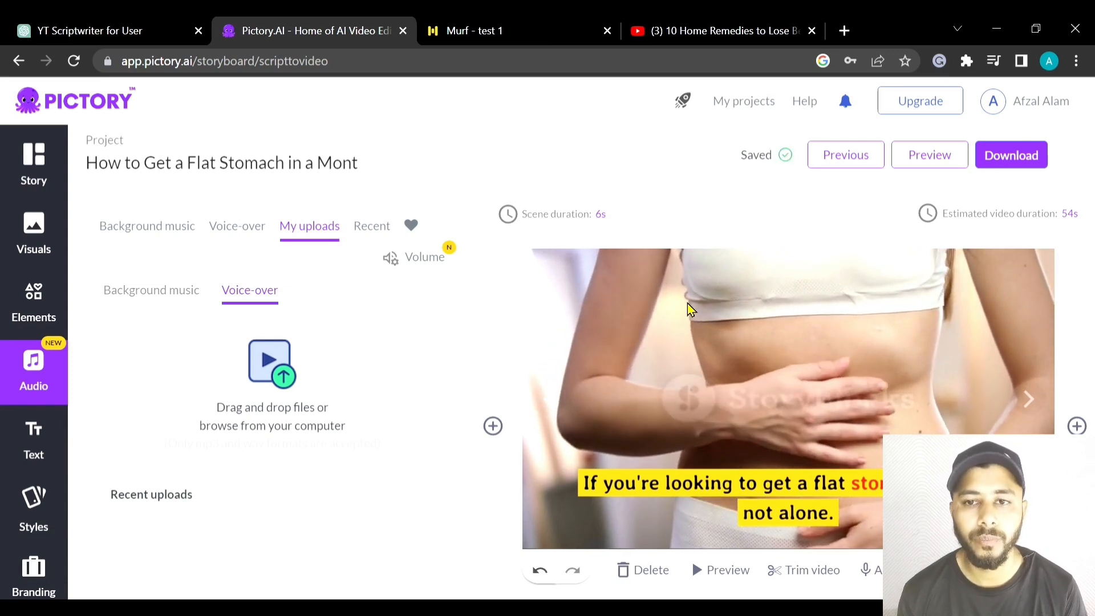
left_click(987, 160)
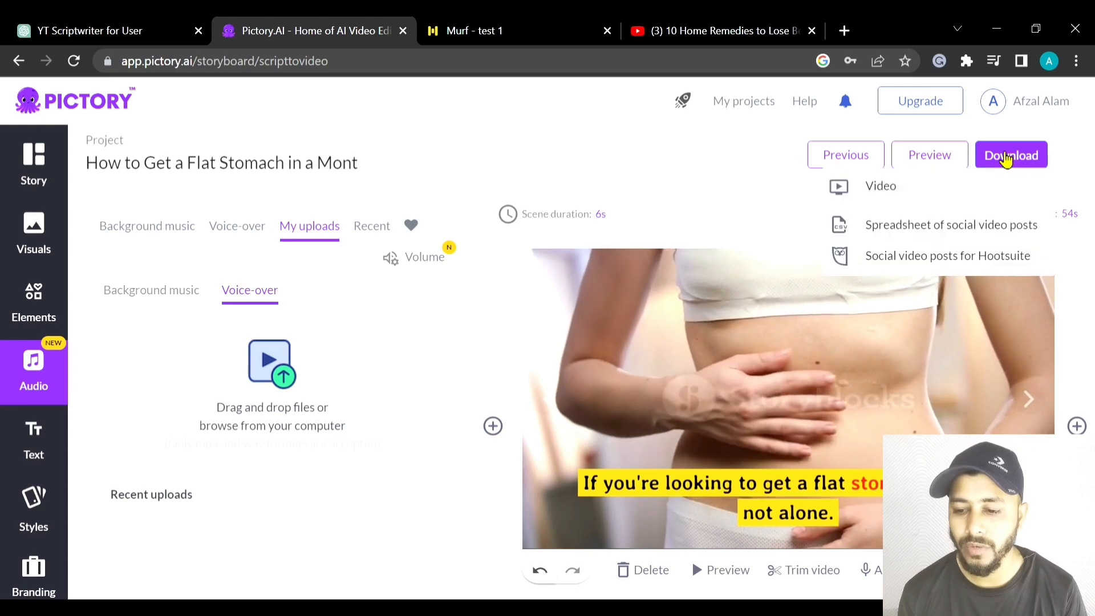
left_click(1020, 162)
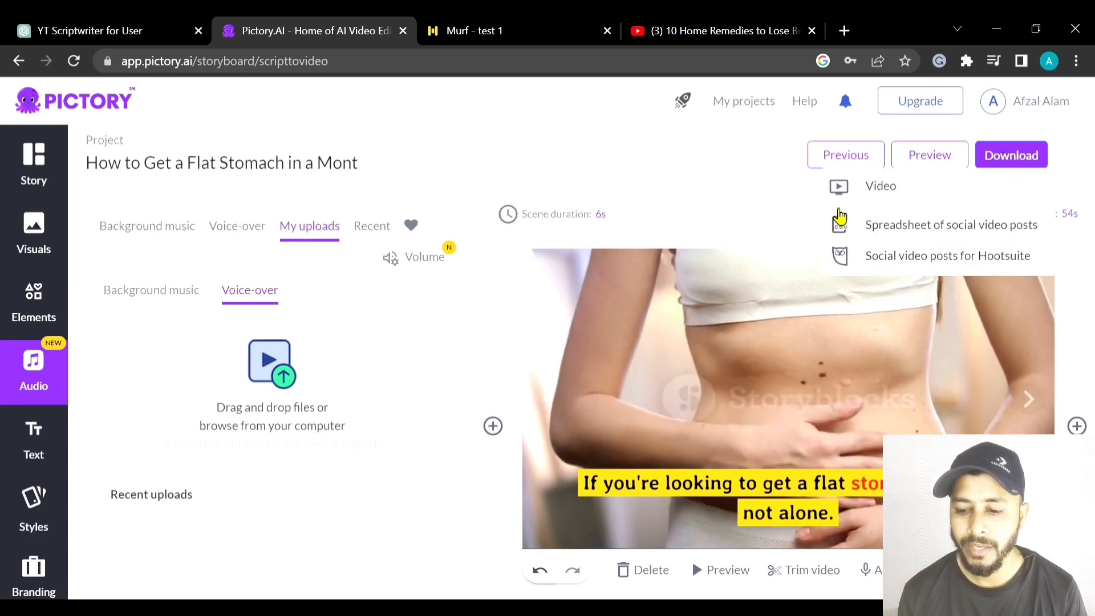
left_click(882, 197)
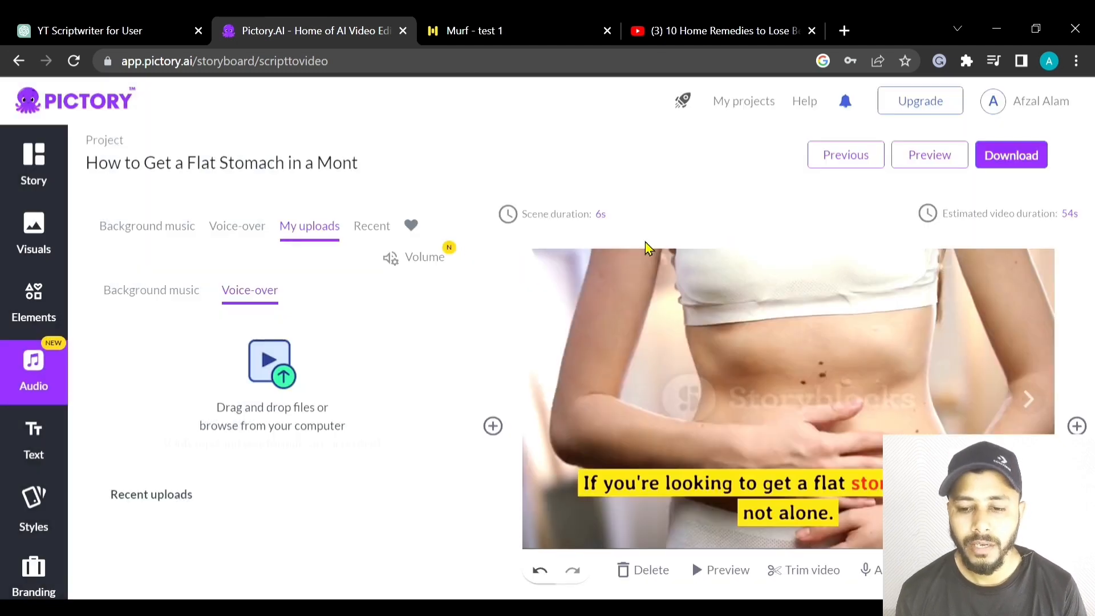
scroll(648, 249, "down", 1)
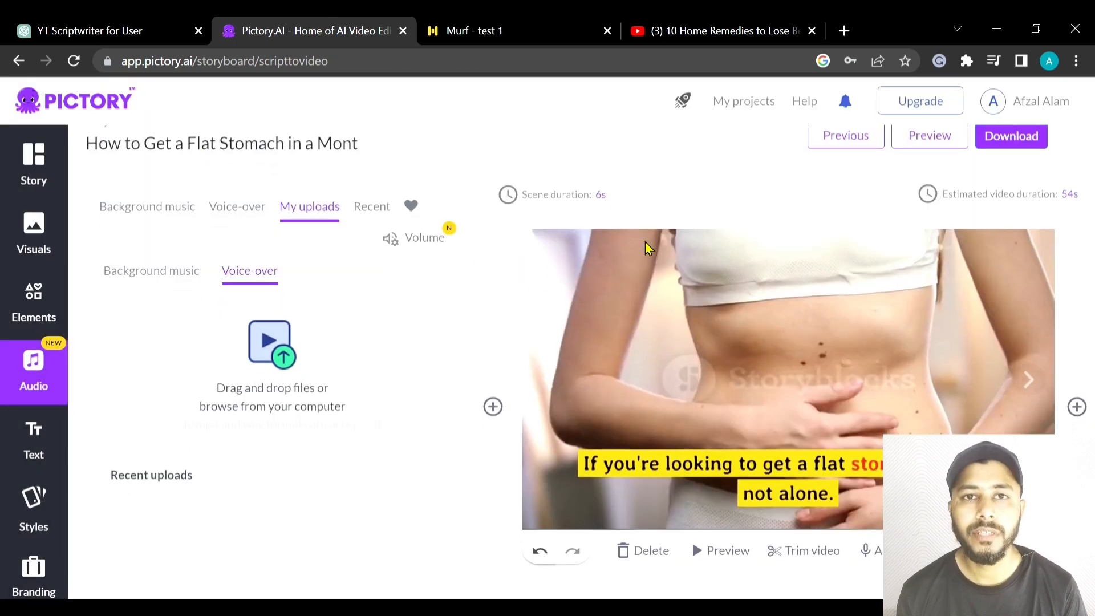
scroll(648, 248, "up", 1)
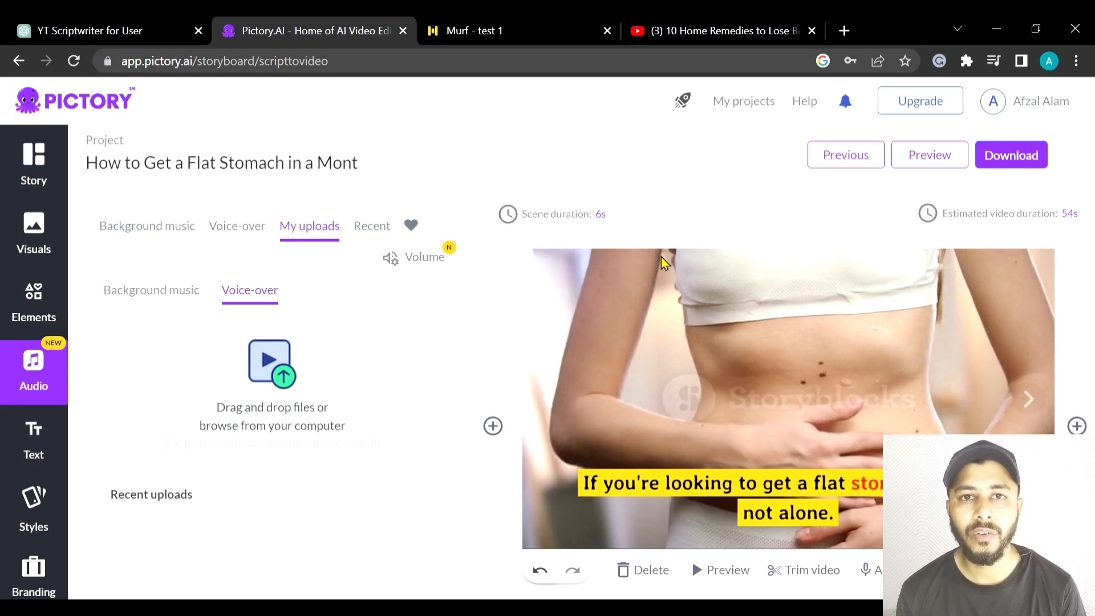
- Open the video format settings and change the project's aspect ratio to 9:16 Portrait
scroll(37, 245, "down", 3)
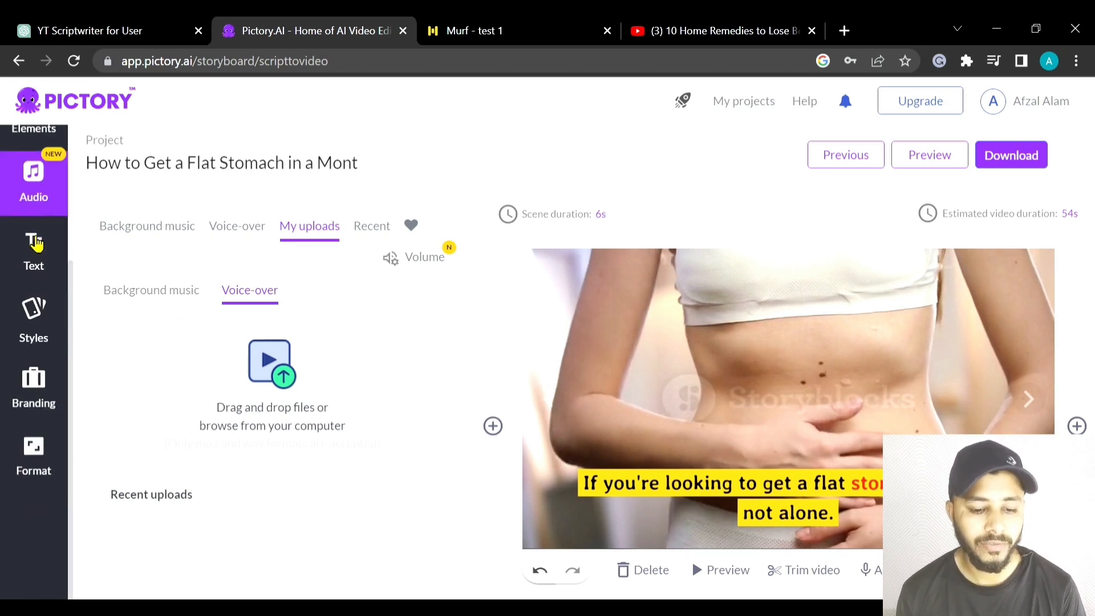
left_click(35, 450)
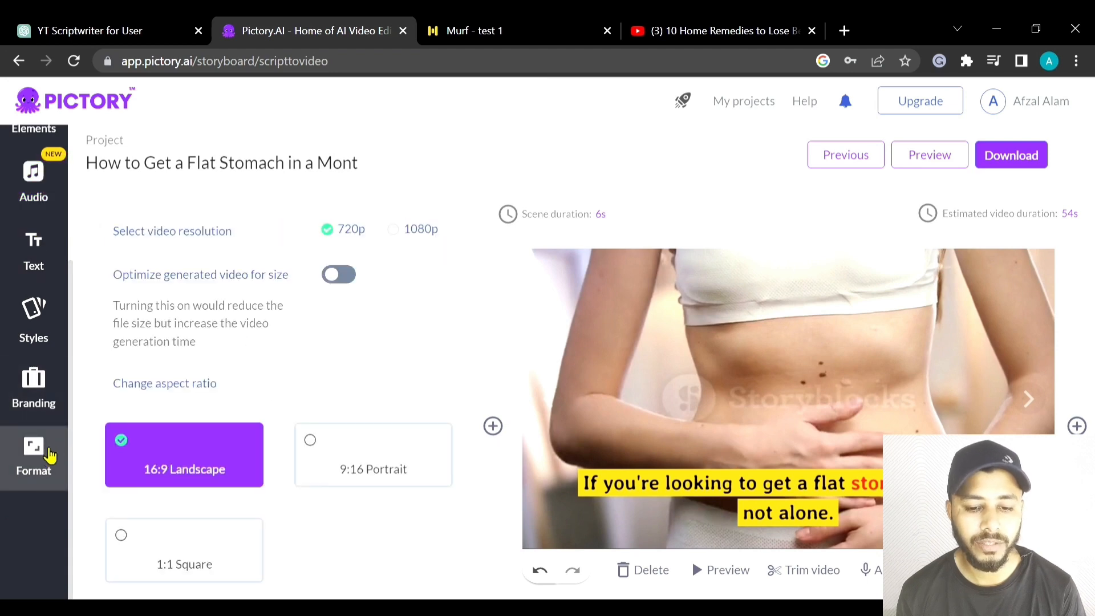
scroll(304, 324, "down", 2)
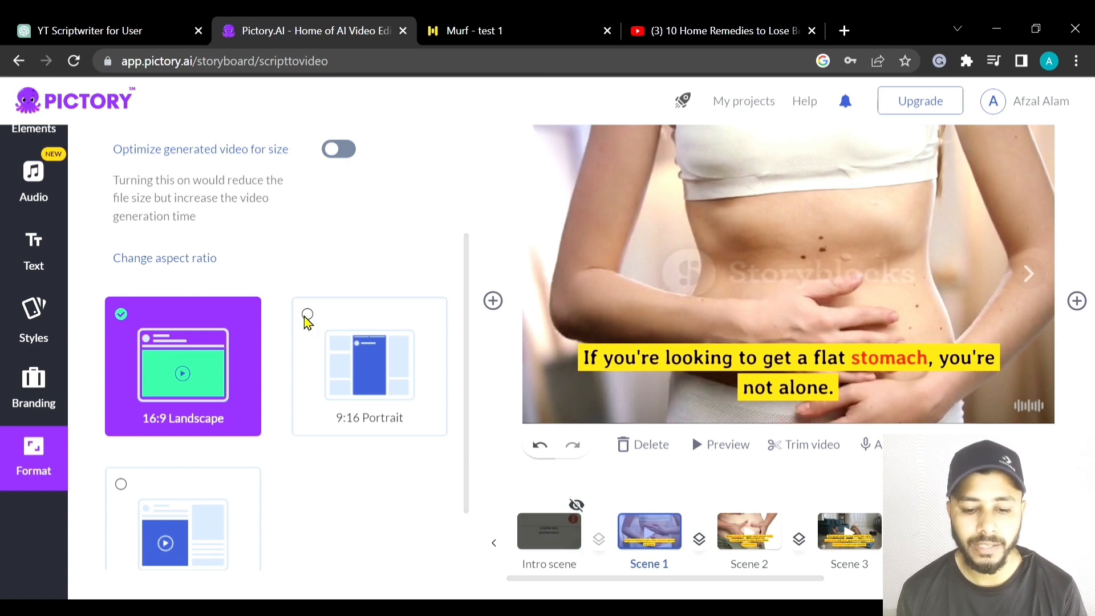
left_click(402, 362)
scroll(740, 265, "up", 2)
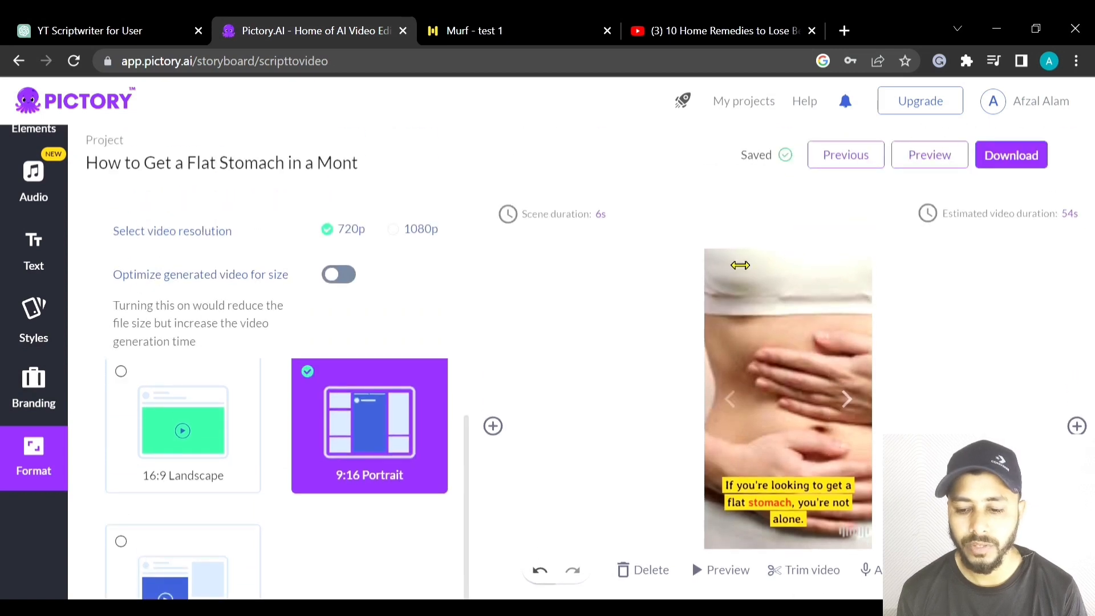